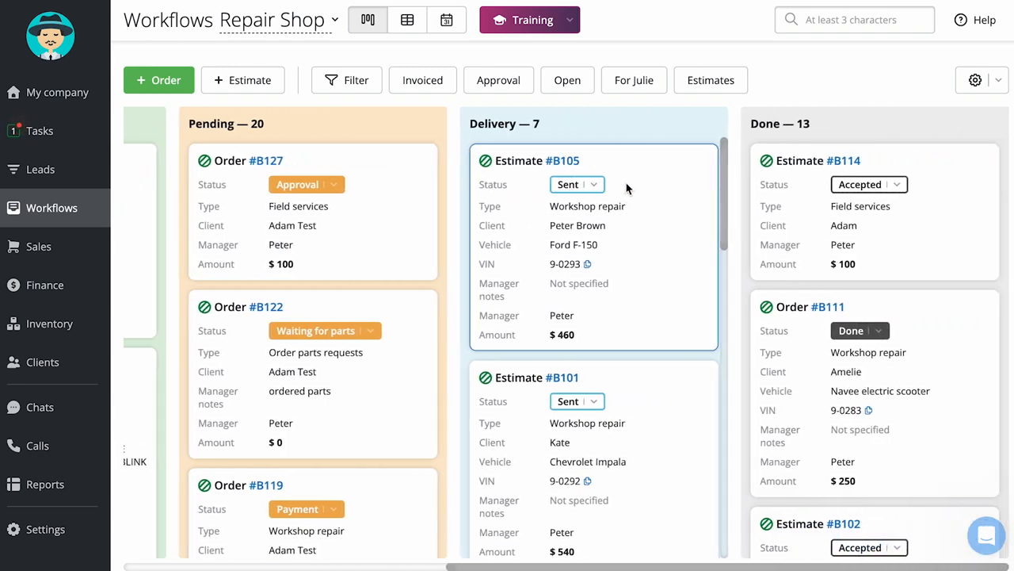
# Step: Move the first Pending order to Delivery and the first New order to In progress on the repair shop board
pyautogui.hscroll(-7, 628, 187)
pyautogui.moveTo(544, 188); pyautogui.dragTo(768, 251)
pyautogui.hscroll(-6, 274, 254)
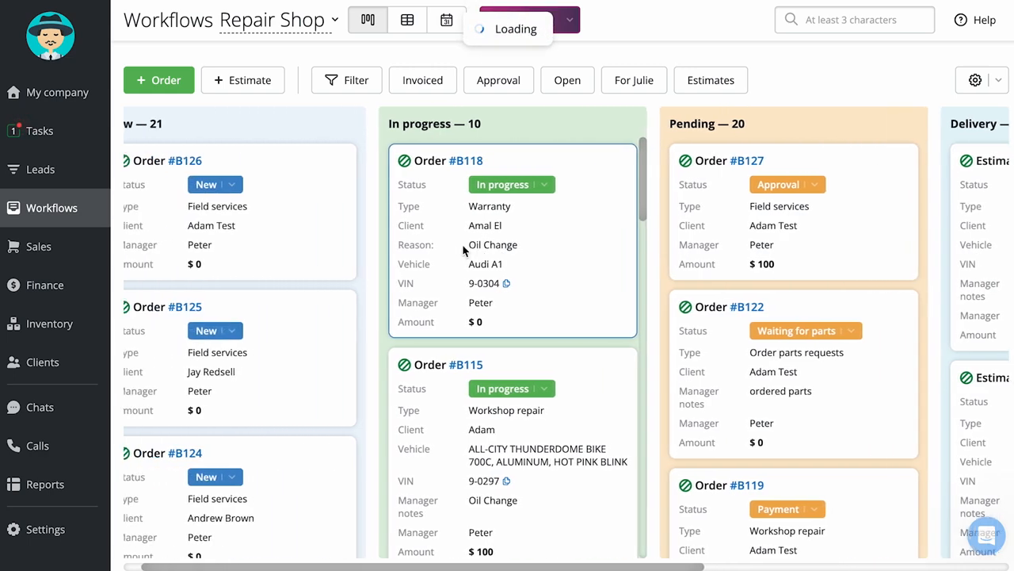
pyautogui.moveTo(339, 226); pyautogui.dragTo(537, 430)
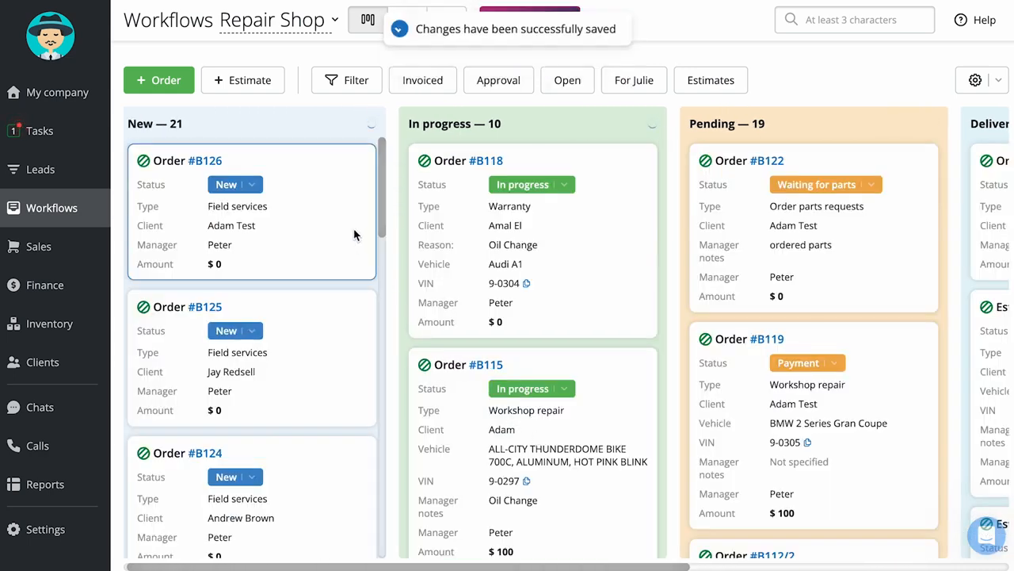
pyautogui.click(567, 182)
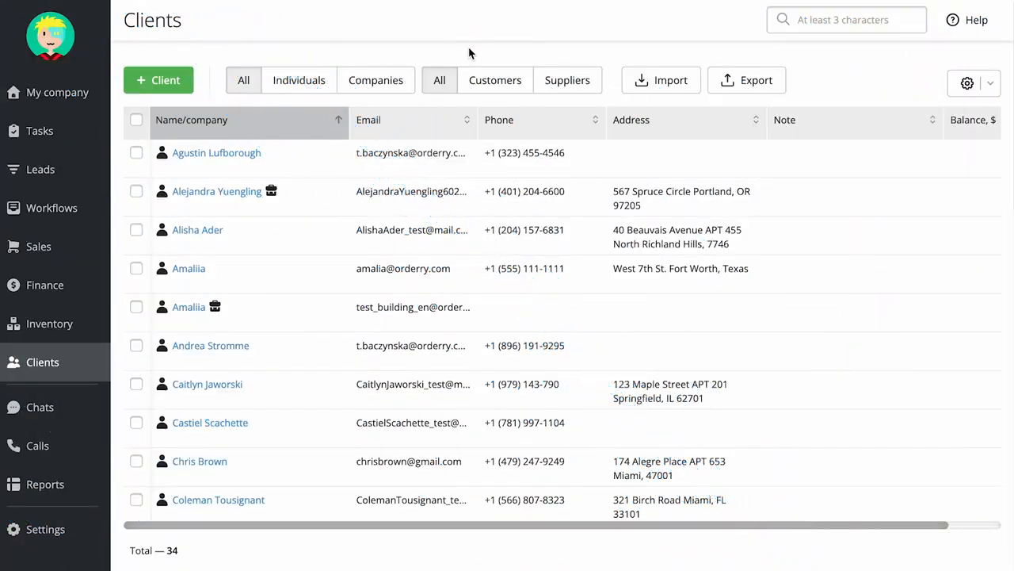
# Step: Filter the client list by individuals and by companies, and return it to all clients
pyautogui.click(299, 79)
pyautogui.click(378, 83)
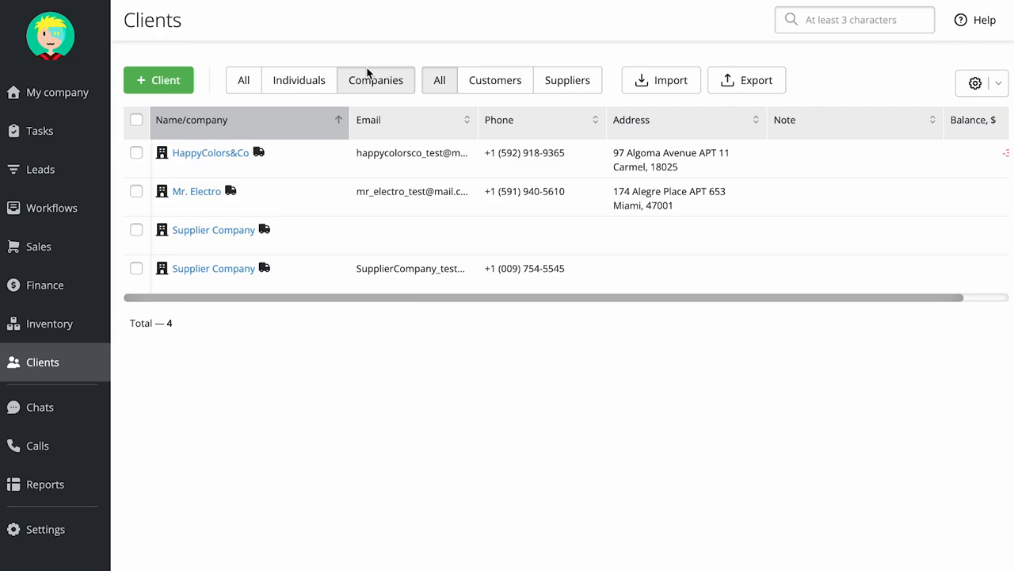
pyautogui.click(240, 79)
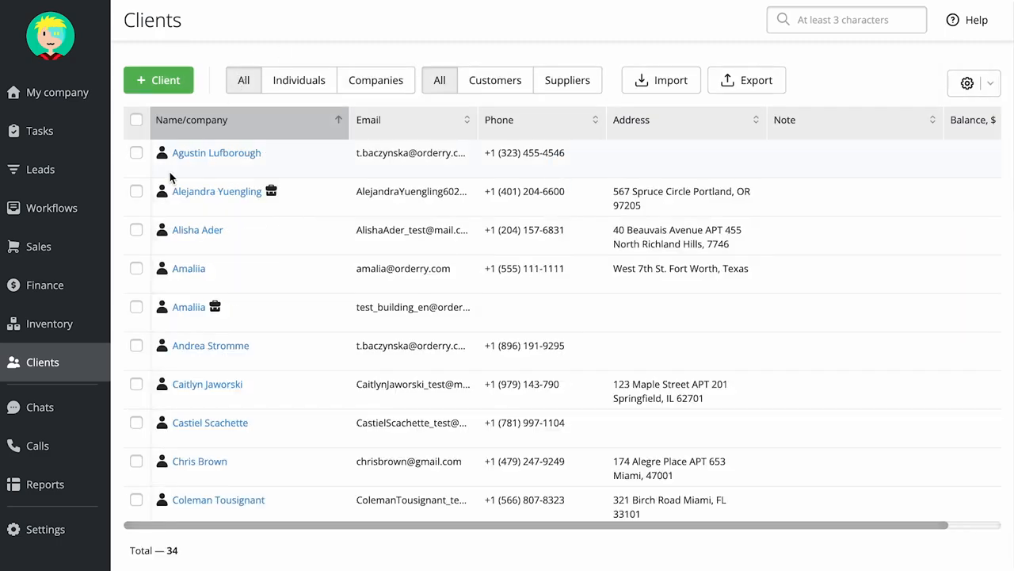
# Step: Open the fourth listed client's card and review the general info, balance, documents, communication options and assets
pyautogui.click(190, 269)
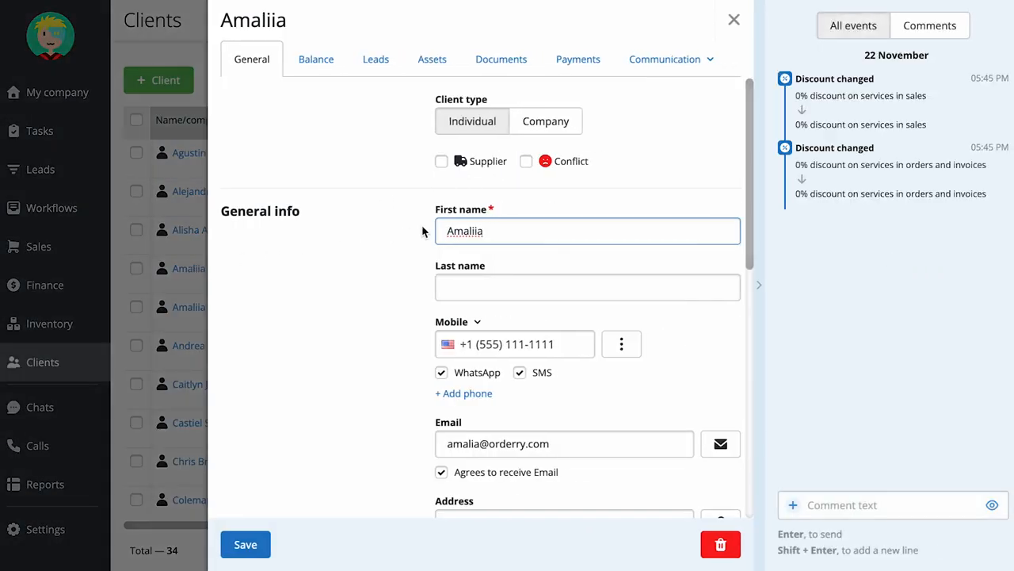
pyautogui.scroll(-1, 372, 277)
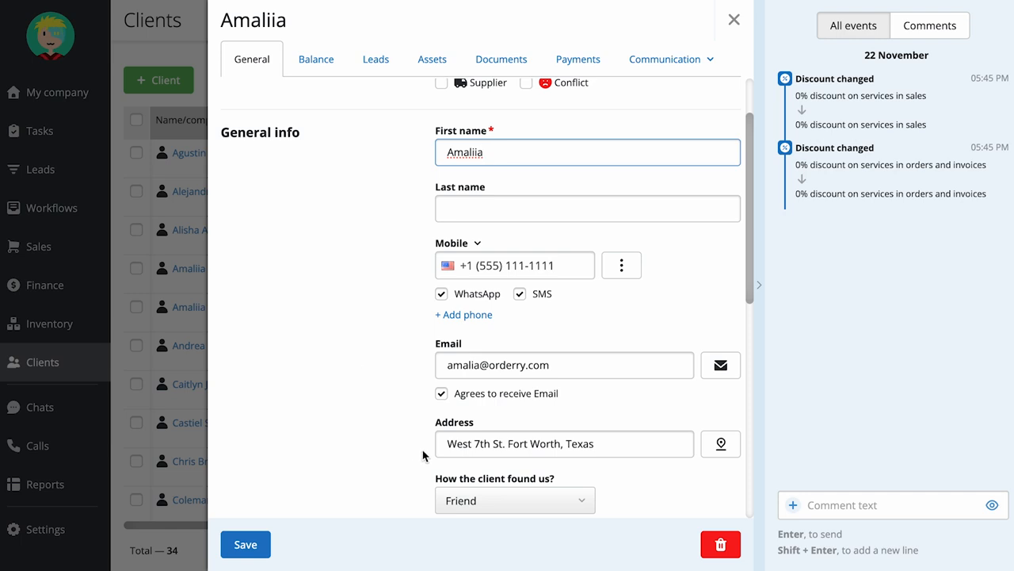
pyautogui.scroll(1, 373, 111)
pyautogui.click(317, 59)
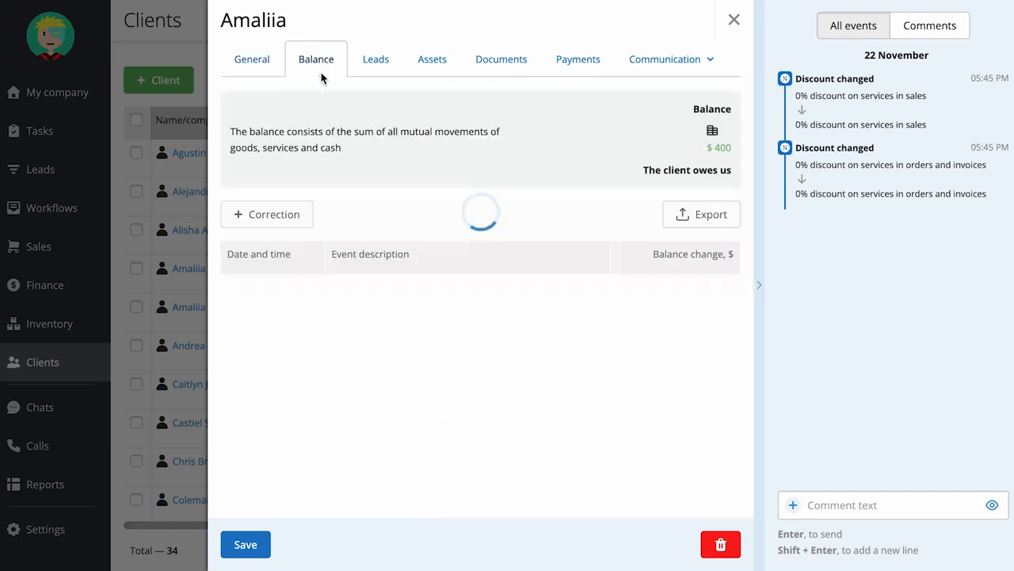
pyautogui.click(502, 62)
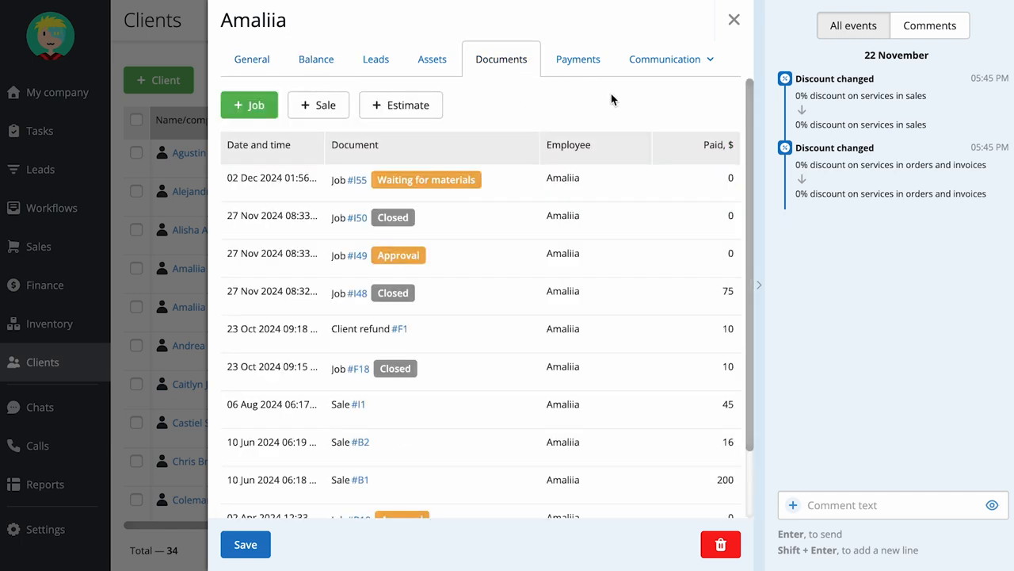
pyautogui.click(684, 63)
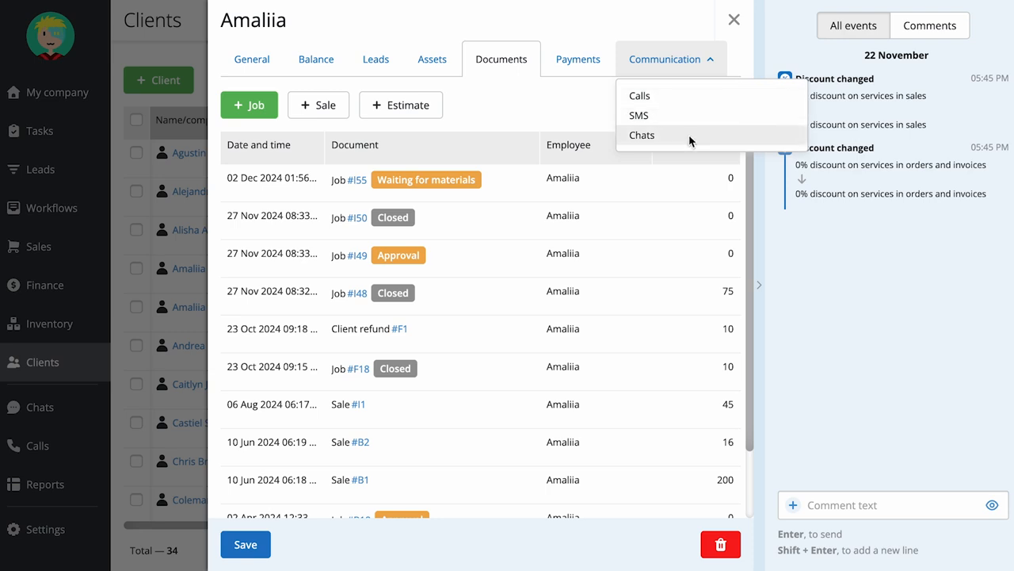
pyautogui.click(537, 105)
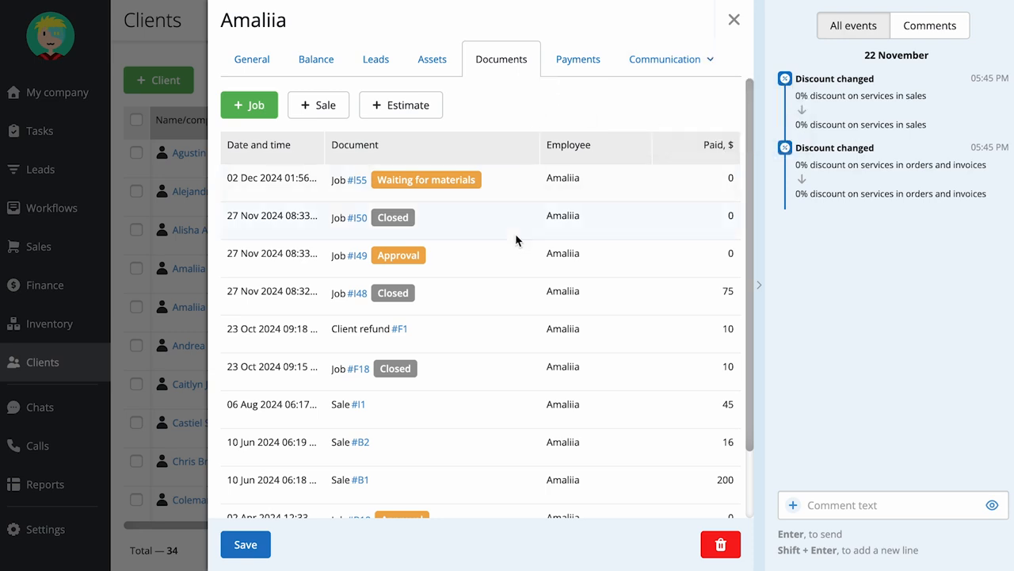
pyautogui.click(442, 73)
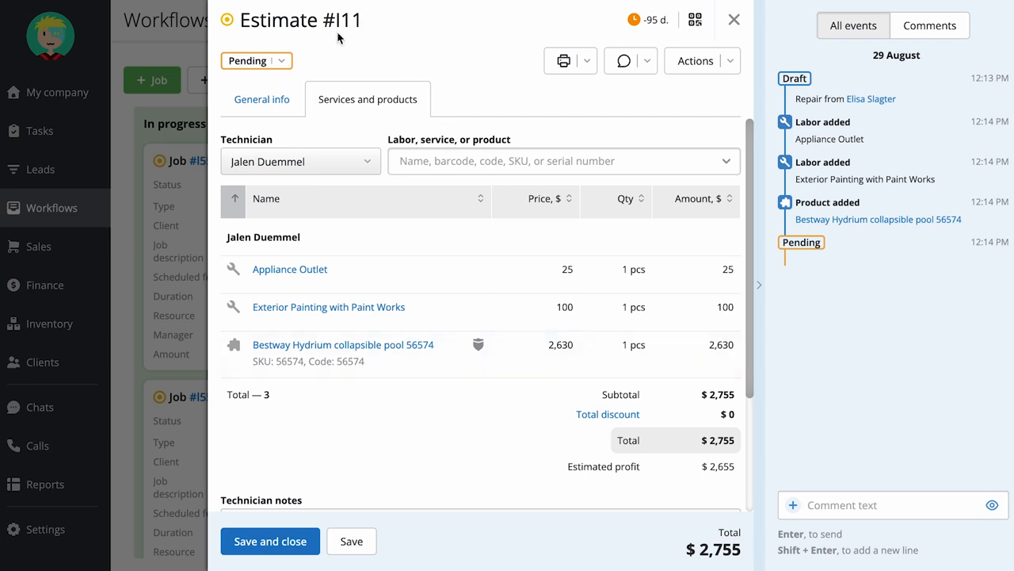
# Step: Open the pending estimate's online client page and accept the estimate
pyautogui.click(702, 70)
pyautogui.click(687, 92)
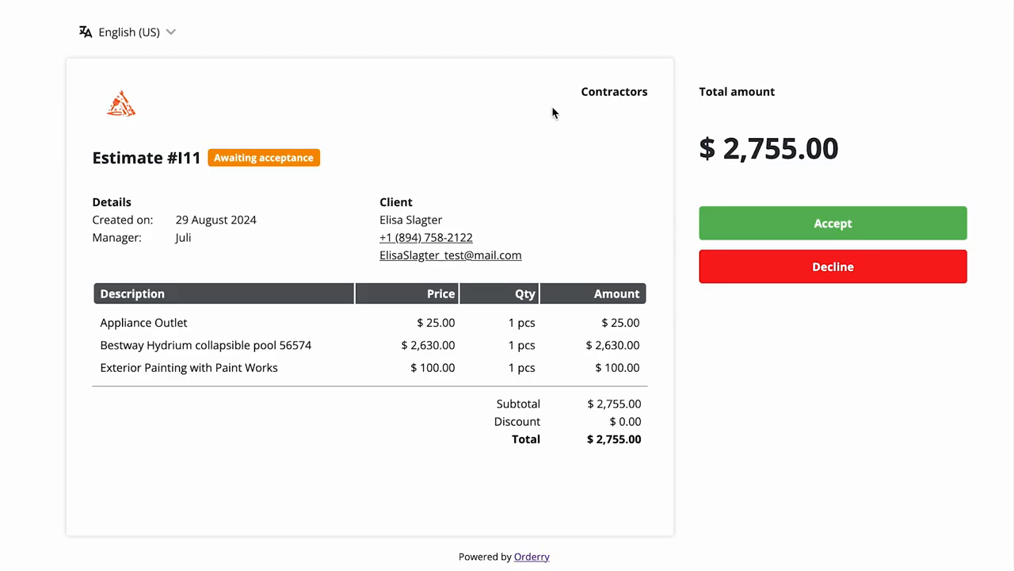
pyautogui.click(750, 224)
# Step: Preview the first technician's Wednesday, Thursday and Friday jobs in the week schedule, and open the Friday 05:00 am repair job
pyautogui.moveTo(420, 260)
pyautogui.mouseDown()
pyautogui.moveTo(417, 244)
pyautogui.moveTo(575, 179)
pyautogui.mouseUp()
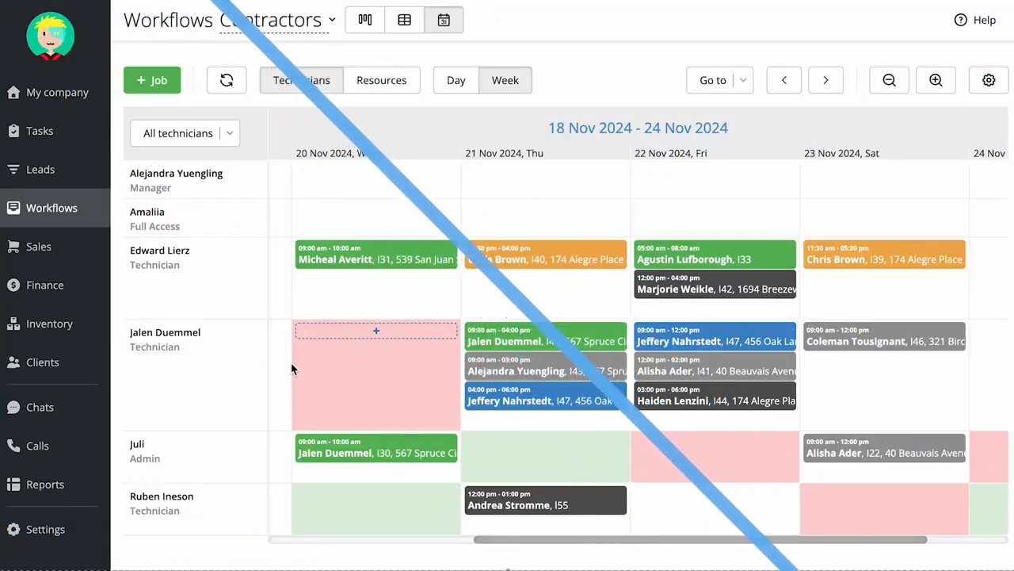
pyautogui.click(303, 260)
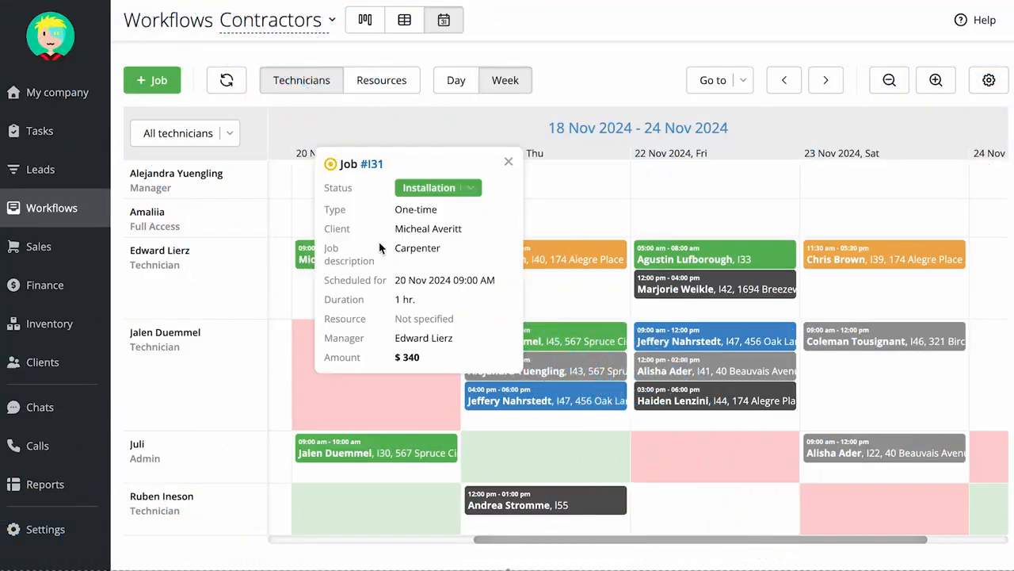
pyautogui.click(546, 256)
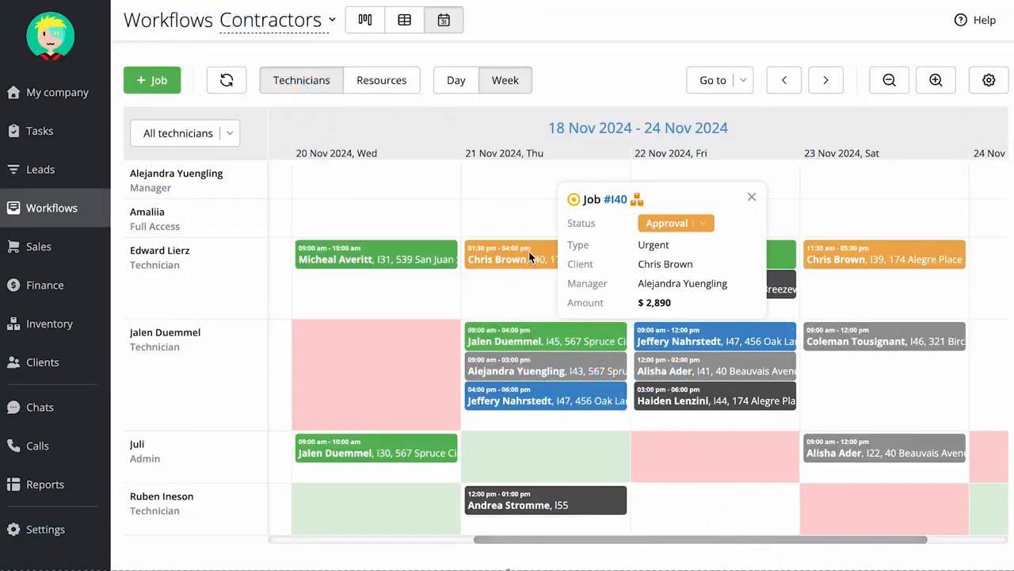
pyautogui.click(780, 261)
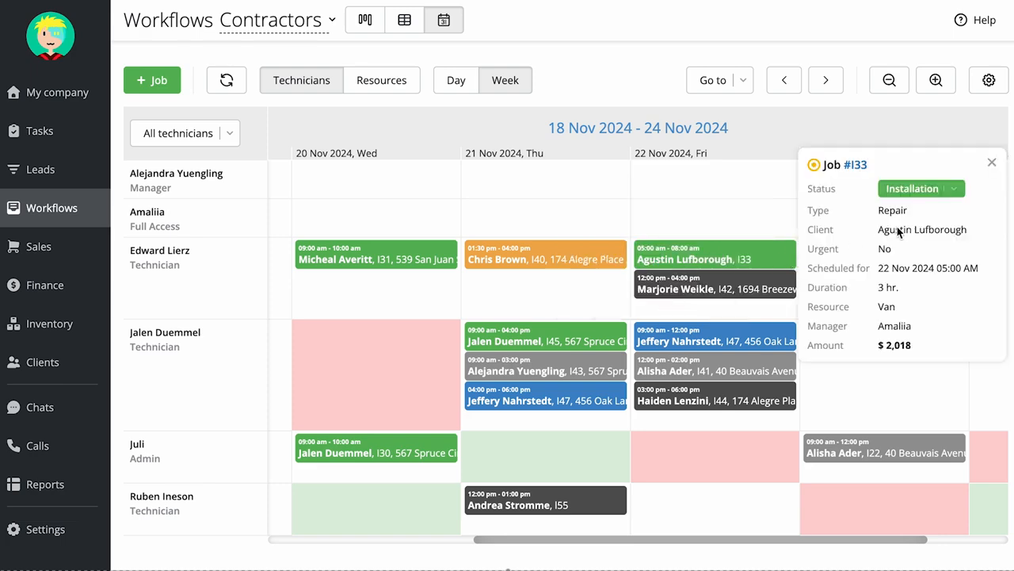
pyautogui.click(856, 164)
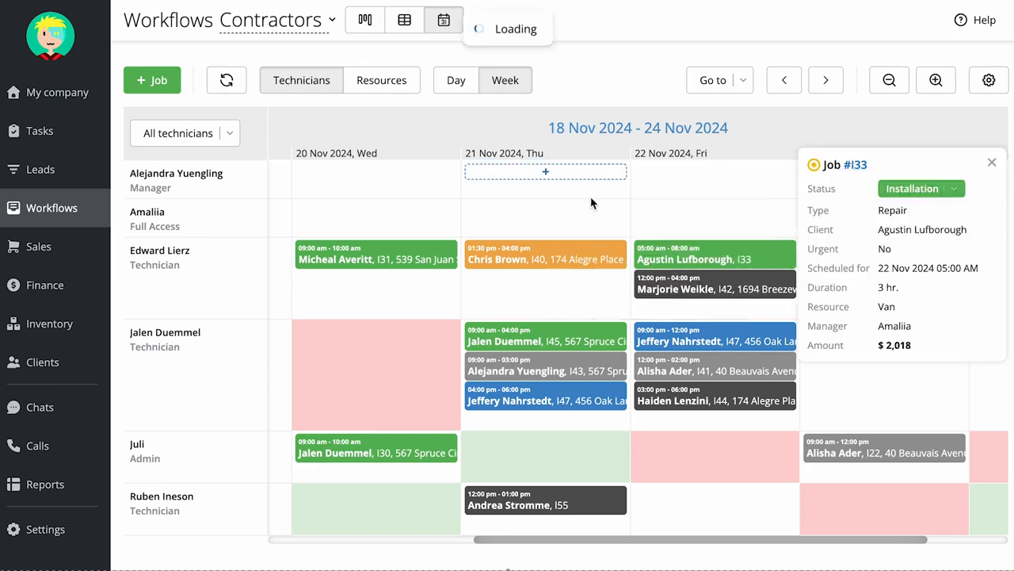
# Step: Browse the products, stock quantities and prices in the Main Company warehouse
pyautogui.scroll(-2, 506, 292)
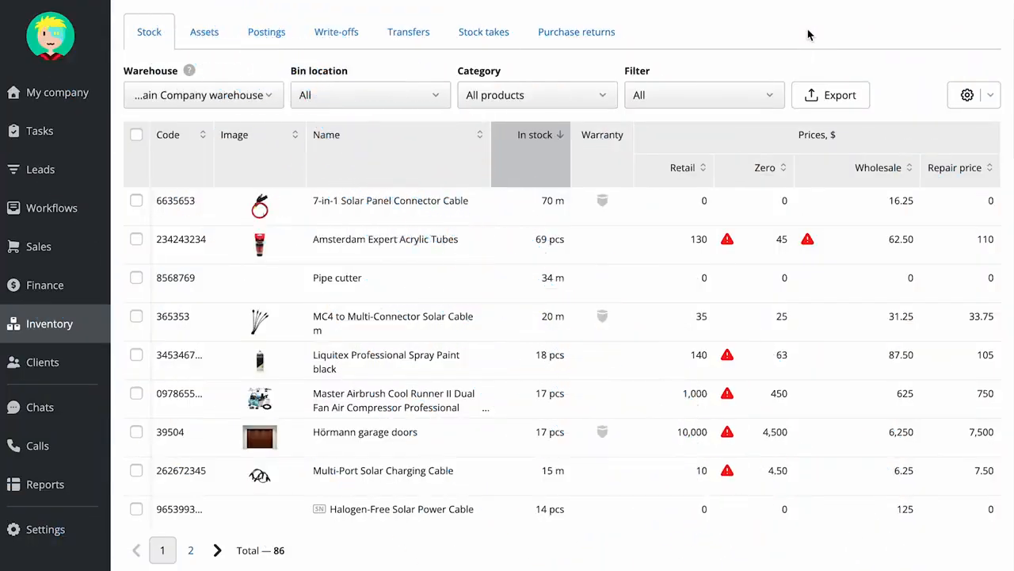
pyautogui.scroll(-2, 508, 387)
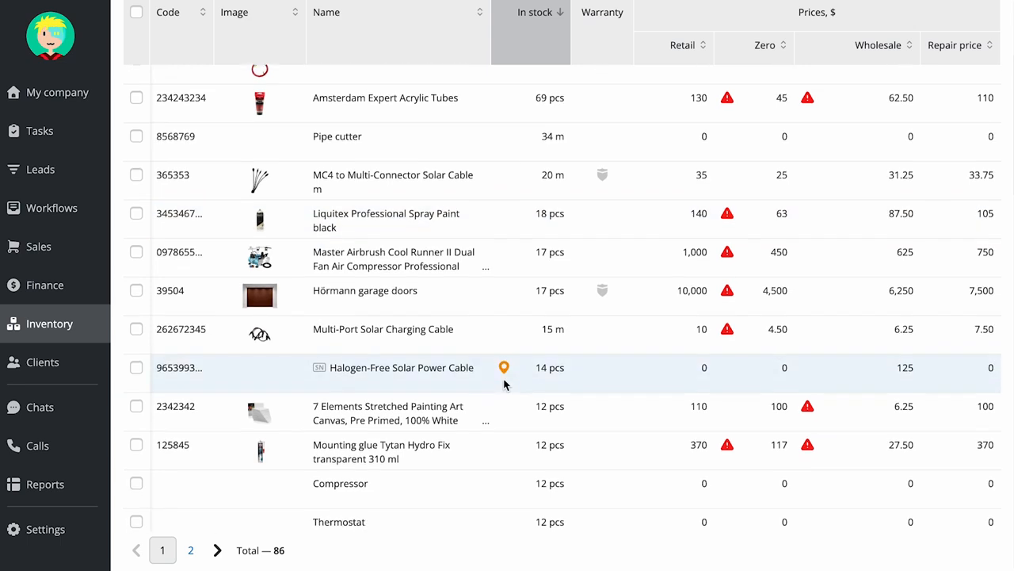
pyautogui.scroll(2, 505, 384)
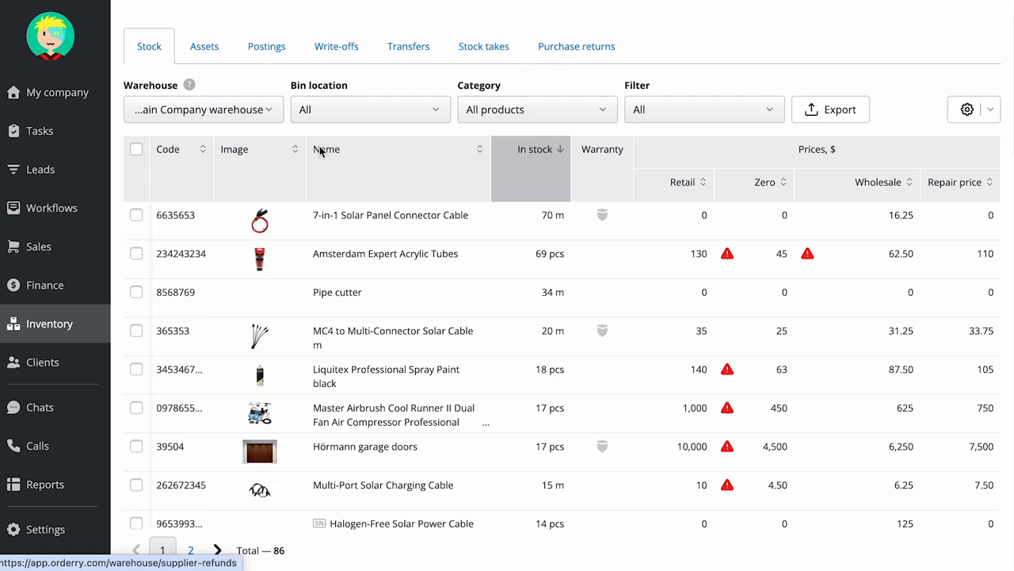
# Step: Go to Finance and review the November payments of the Bank and Cash cashboxes
pyautogui.click(29, 285)
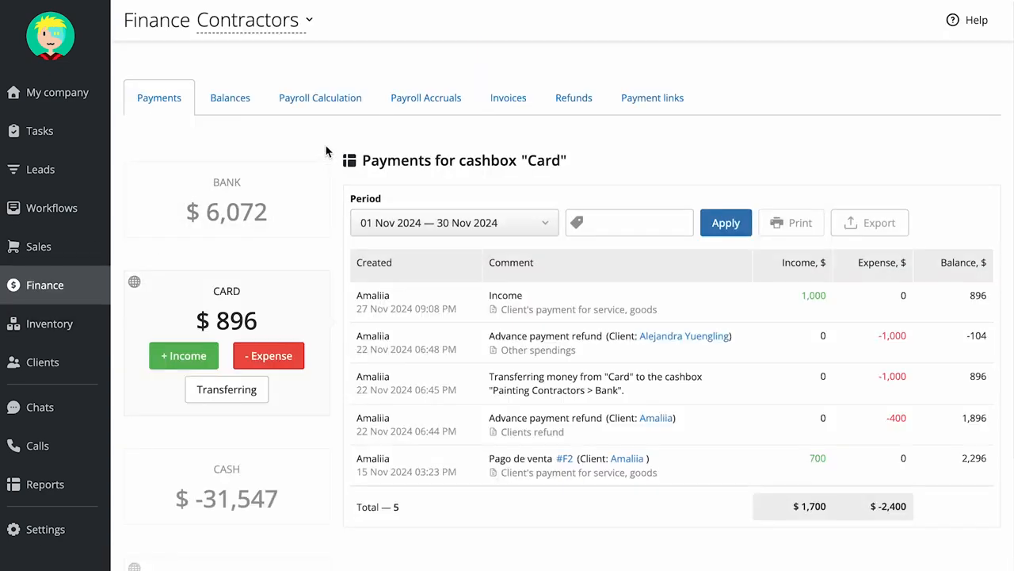
pyautogui.click(274, 179)
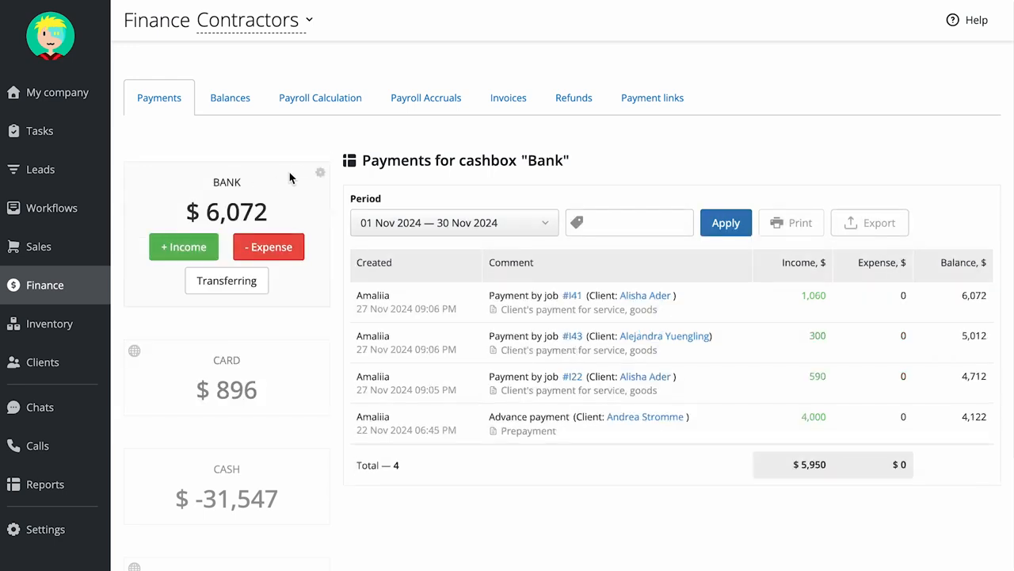
pyautogui.click(272, 464)
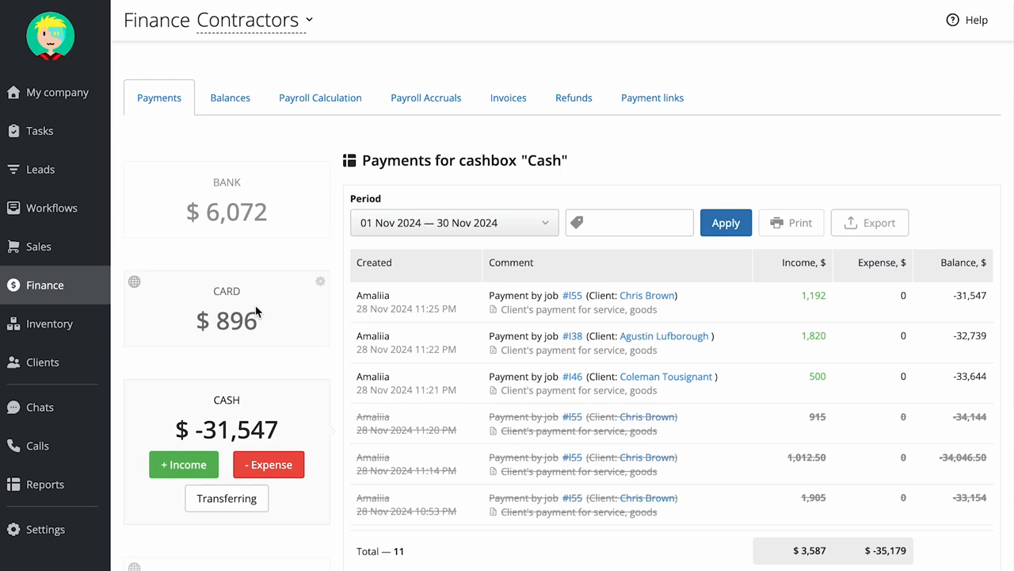
# Step: Review the balances of customers and suppliers, and open the payroll calculation for the month
pyautogui.click(224, 103)
pyautogui.click(196, 159)
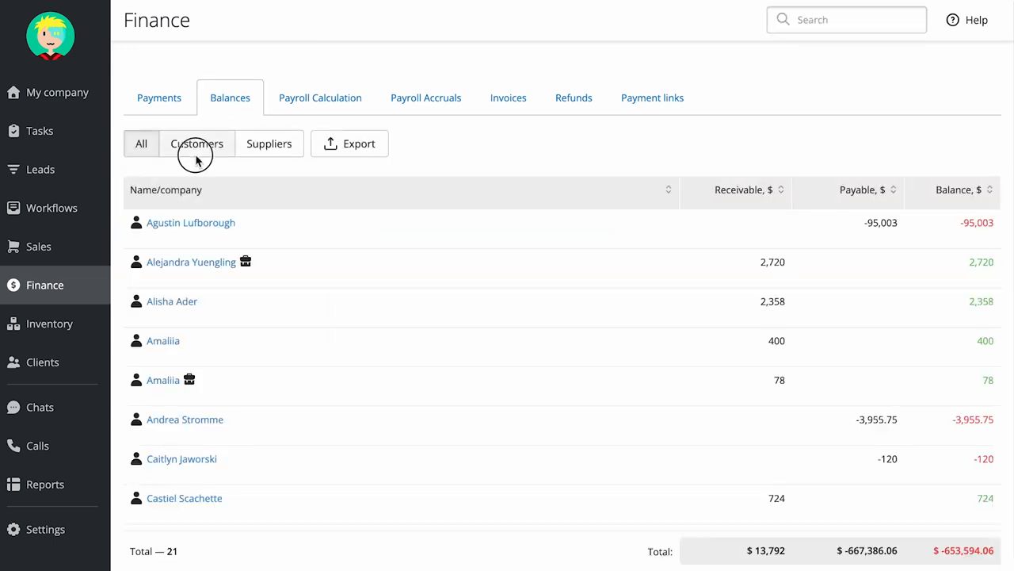
pyautogui.click(267, 152)
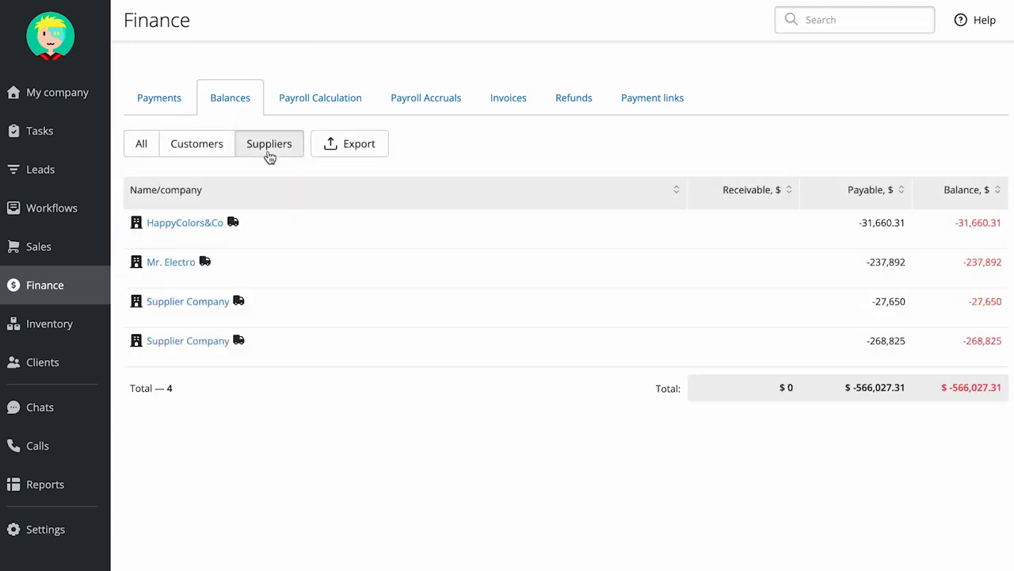
pyautogui.click(301, 110)
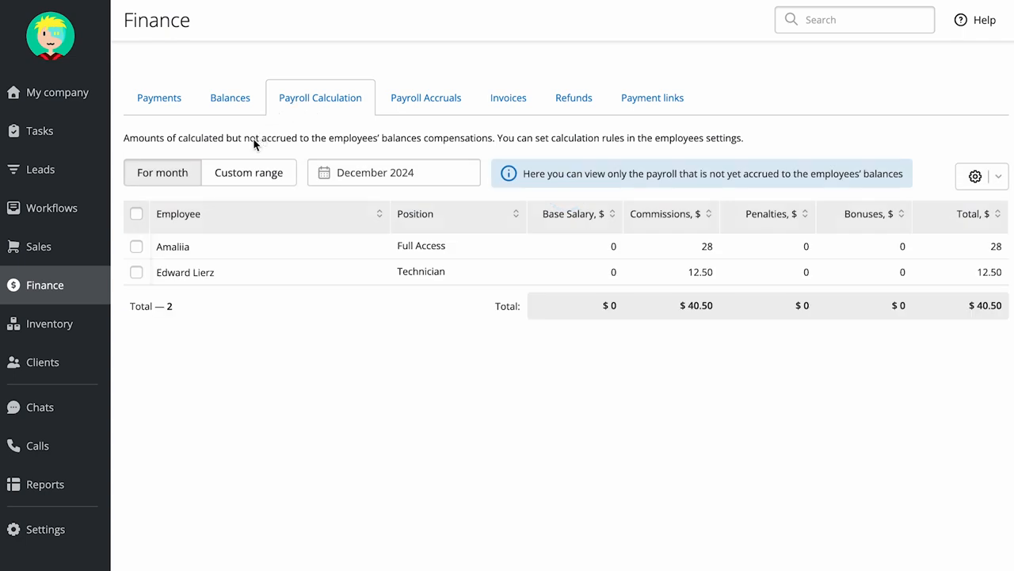
# Step: Generate the Jobs profit finance report for last month with all locations and types, and look through its rows
pyautogui.click(60, 485)
pyautogui.click(240, 98)
pyautogui.click(238, 190)
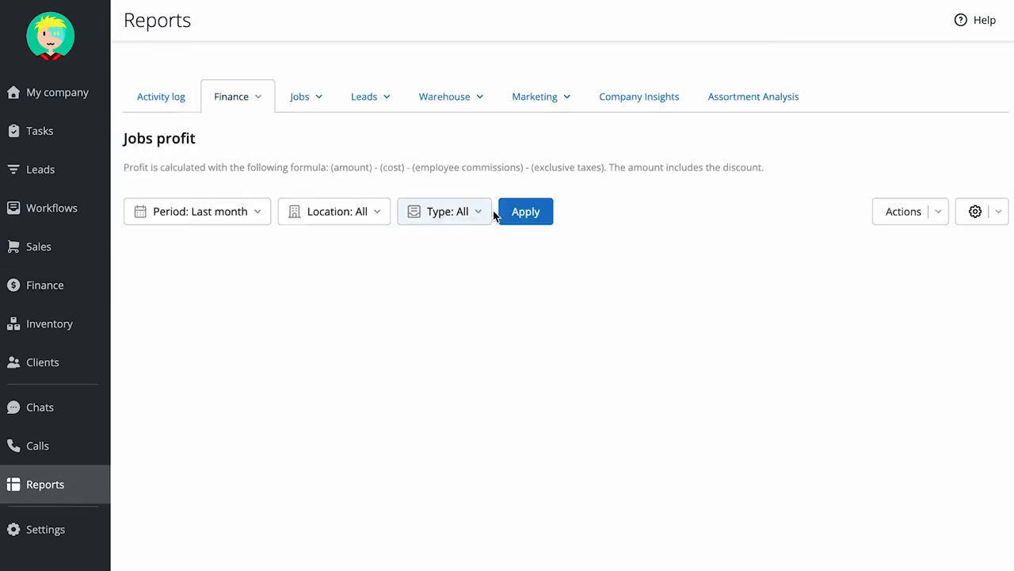
pyautogui.click(516, 211)
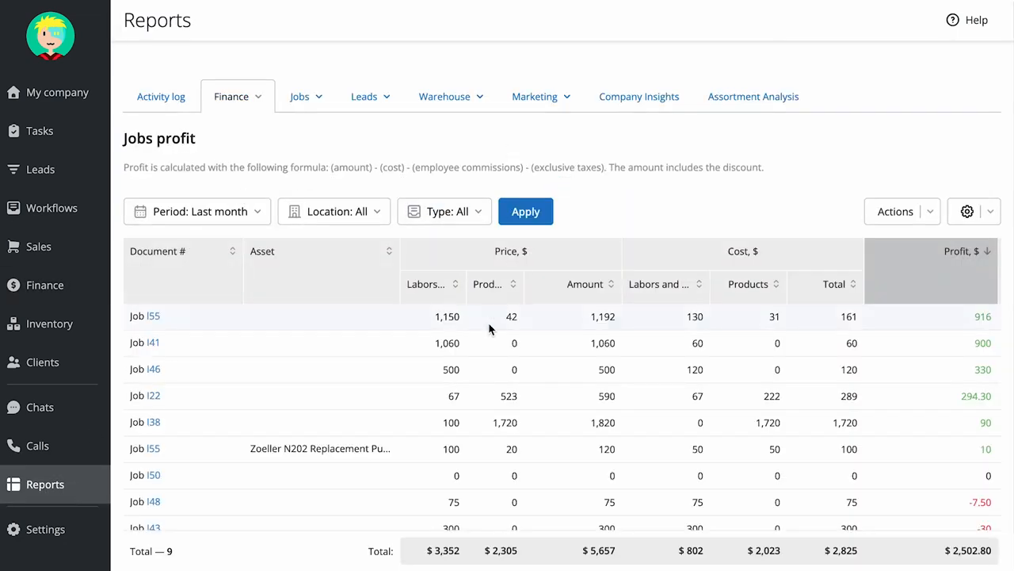
pyautogui.scroll(-1, 489, 329)
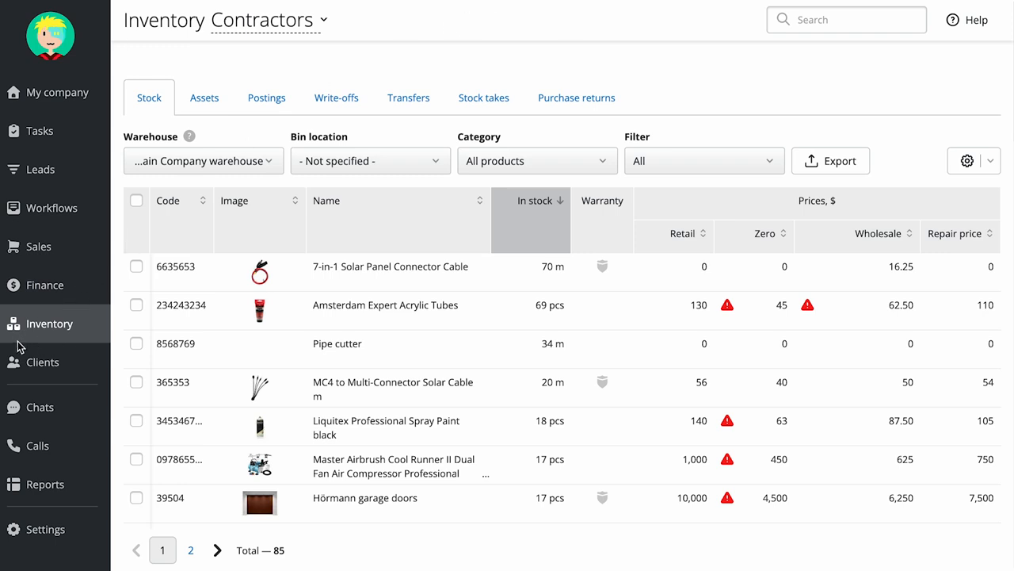
# Step: Start a new inventory posting from the Supplier Company entry without a phone number, with Main Company warehouse as its warehouse
pyautogui.click(256, 106)
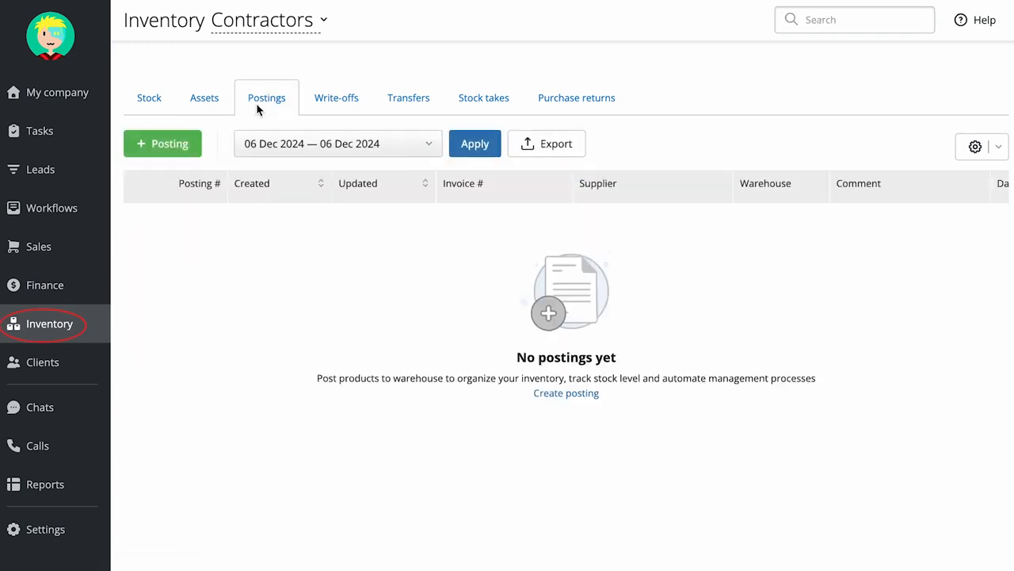
pyautogui.click(168, 144)
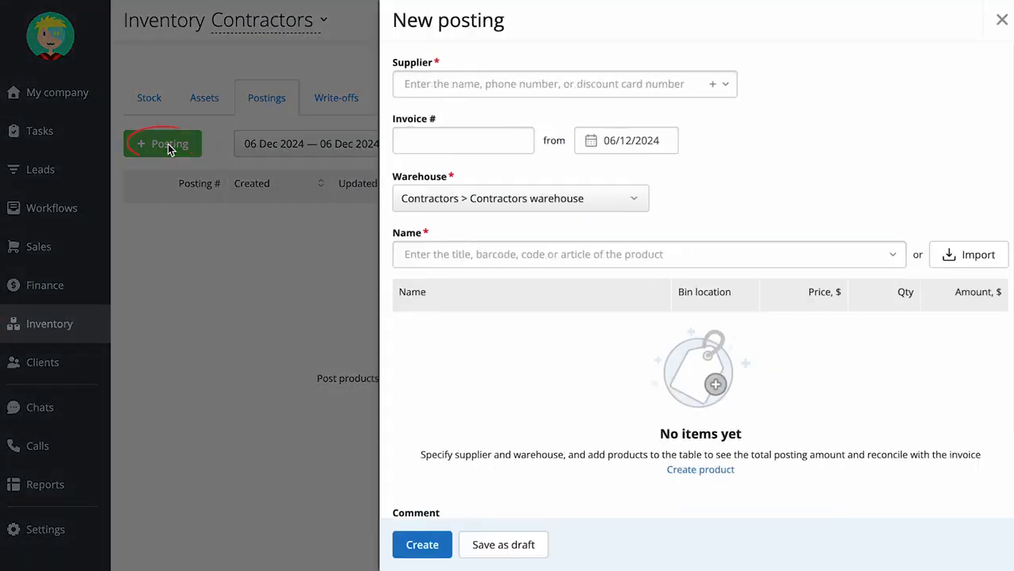
pyautogui.click(626, 81)
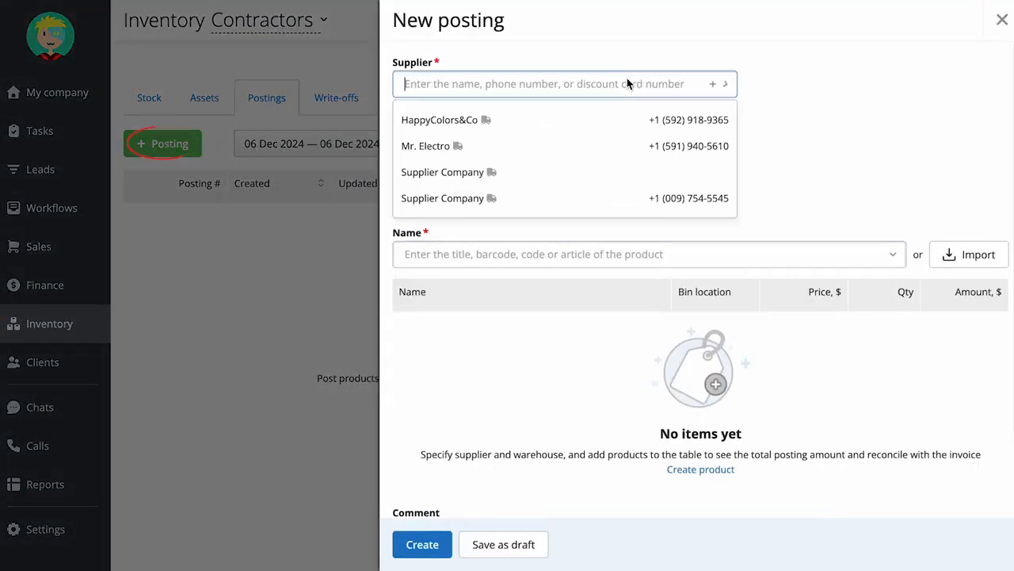
pyautogui.click(618, 172)
pyautogui.click(600, 284)
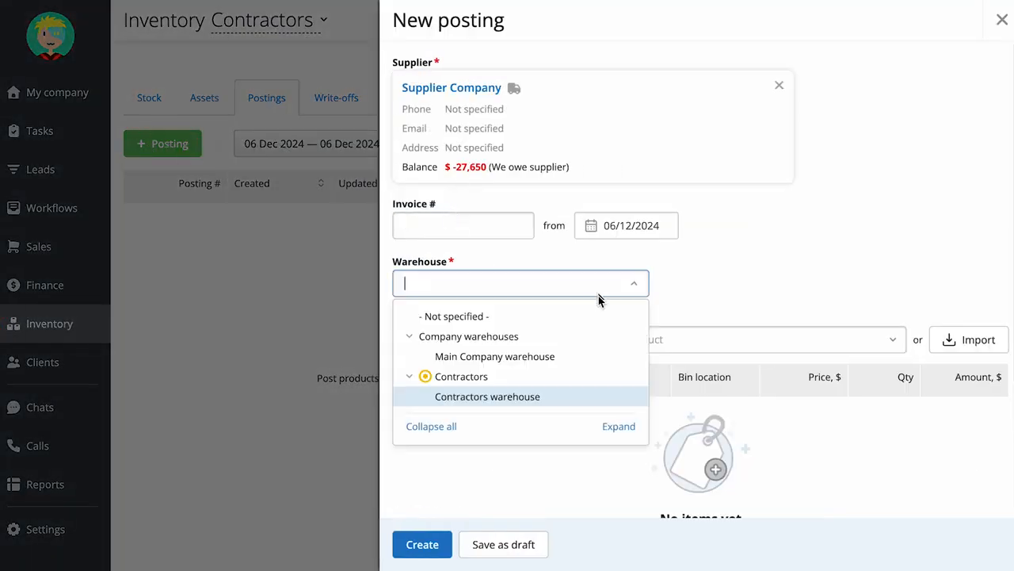
pyautogui.click(607, 354)
# Step: Start a new product named "ALLPOWERS R1500 Portable Home Backup Power Station (1800W 1152Wh LiFeP04 Battery)" from the posting's product search
pyautogui.scroll(-1, 697, 277)
pyautogui.click(702, 282)
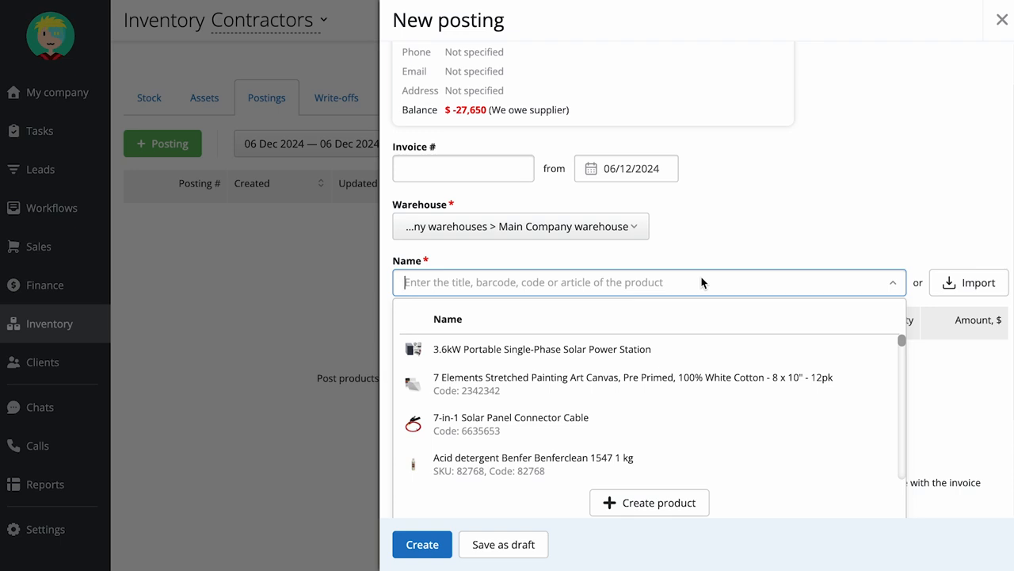
pyautogui.write('ALLPOWERS R1500 Portable Home Backup Power Station (1800W 1152Wh LiFeP04 Battery)')
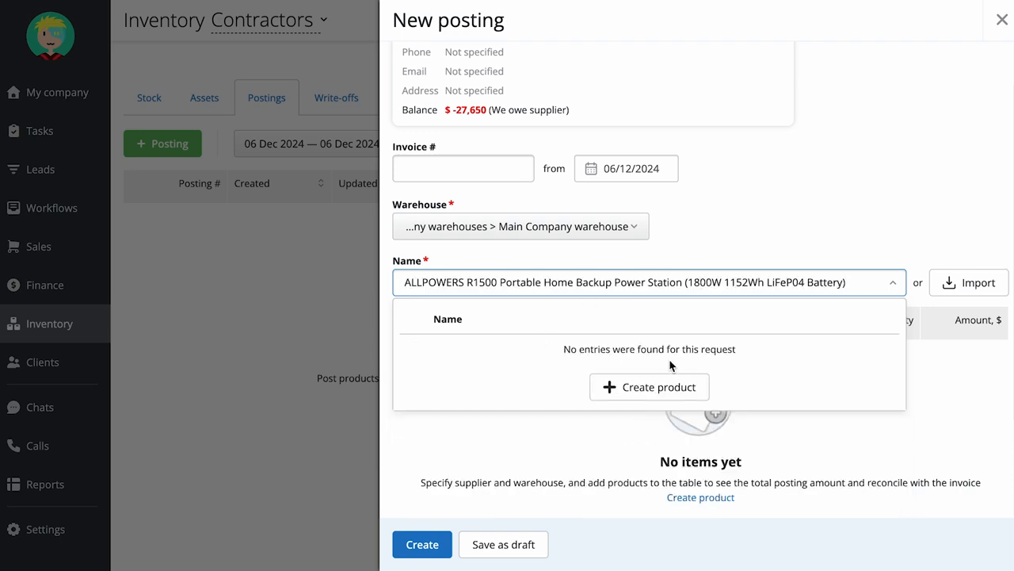
pyautogui.click(650, 393)
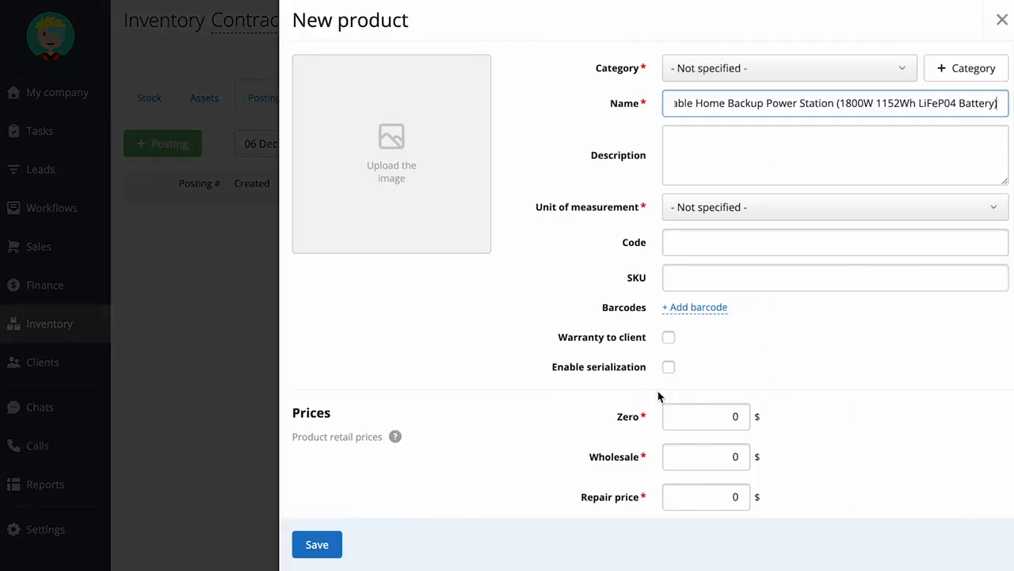
# Step: Set the new product's category to Solar power stations and its unit of measurement to Quantity > pcs
pyautogui.click(784, 71)
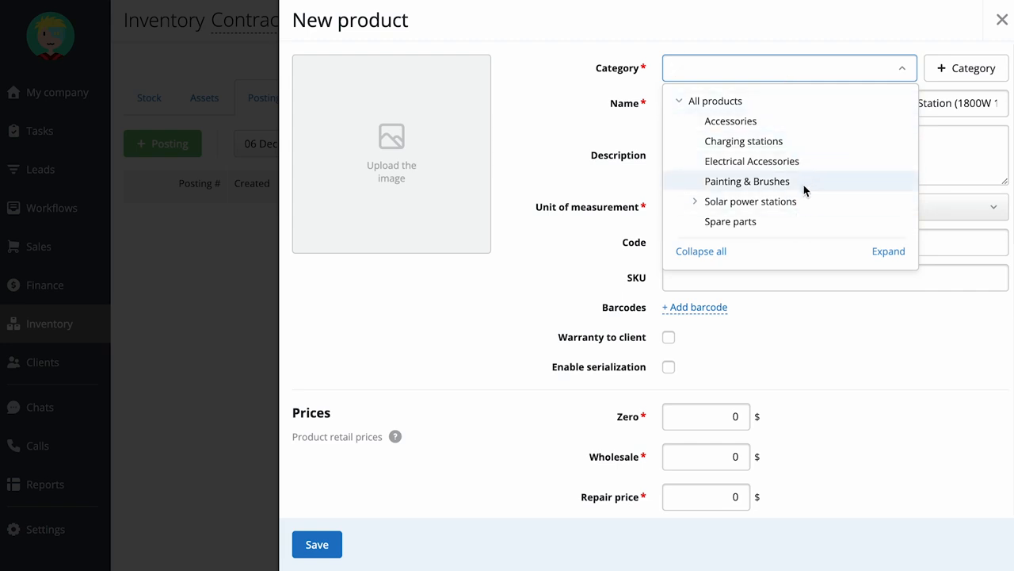
pyautogui.click(716, 207)
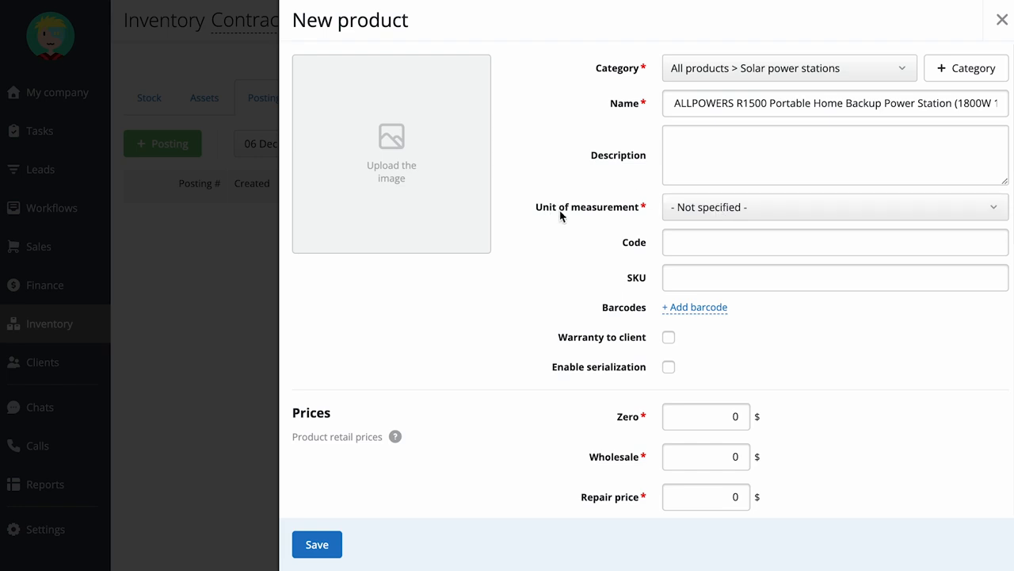
pyautogui.click(751, 209)
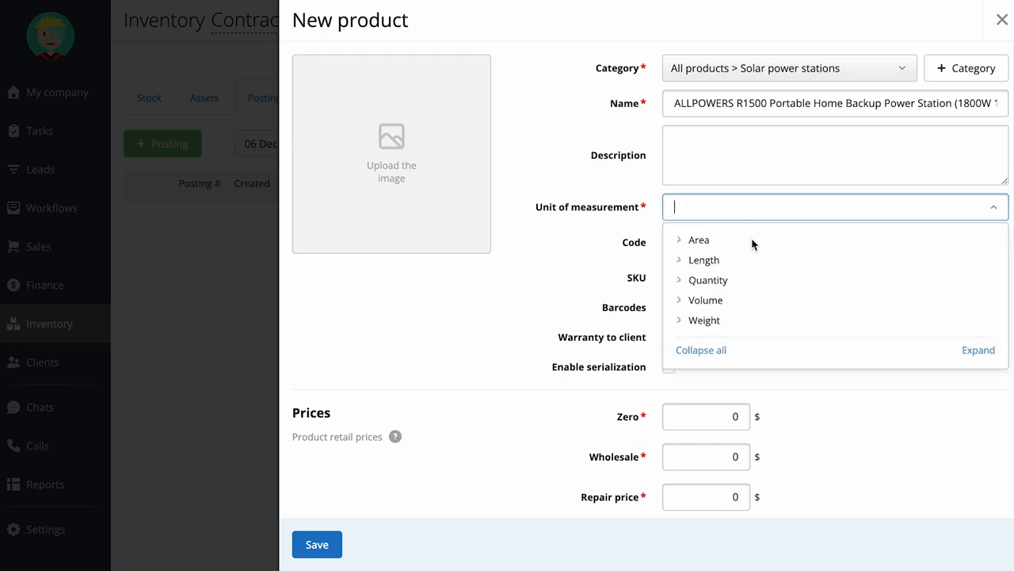
pyautogui.click(743, 282)
pyautogui.click(715, 341)
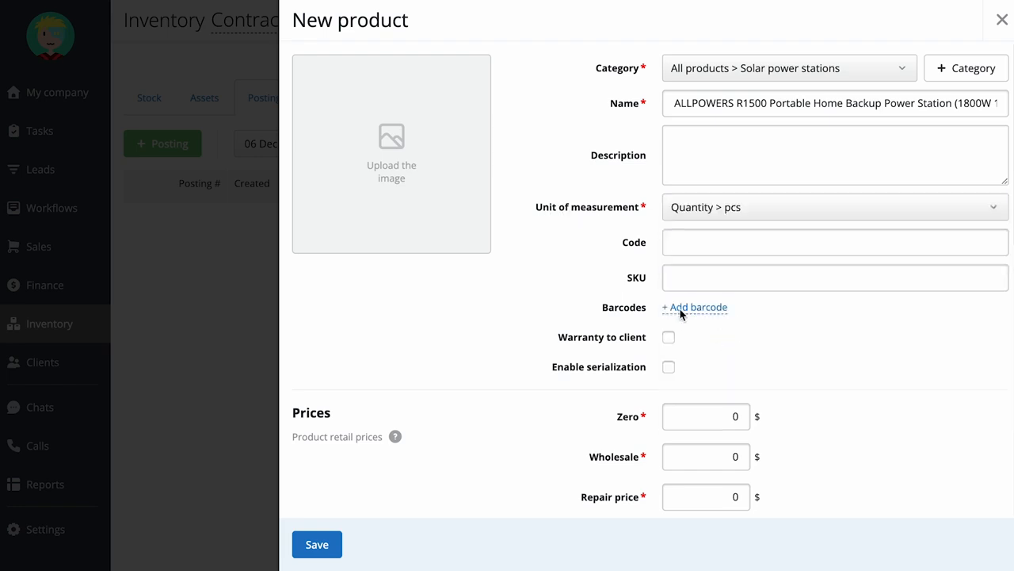
# Step: Upload download.jpg from the Orange tag as the product image and save the new product
pyautogui.click(409, 167)
pyautogui.click(263, 421)
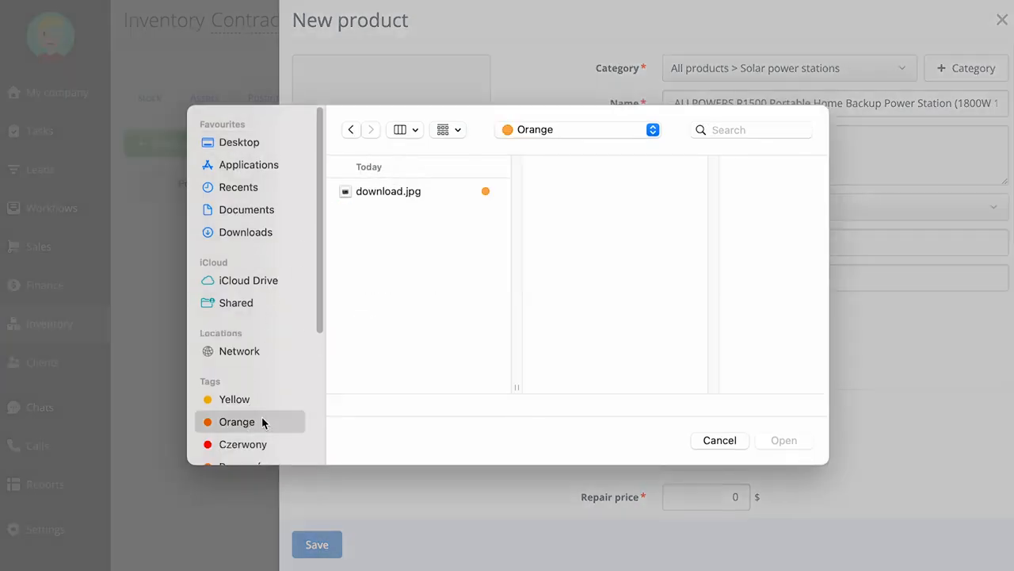
pyautogui.doubleClick(392, 192)
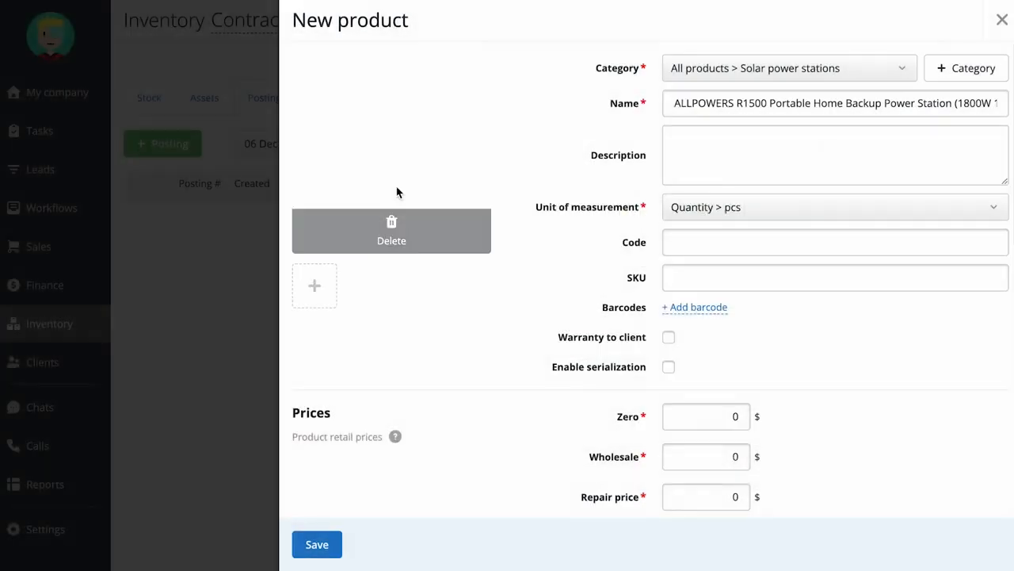
pyautogui.click(691, 254)
pyautogui.click(695, 278)
pyautogui.click(693, 159)
pyautogui.click(317, 553)
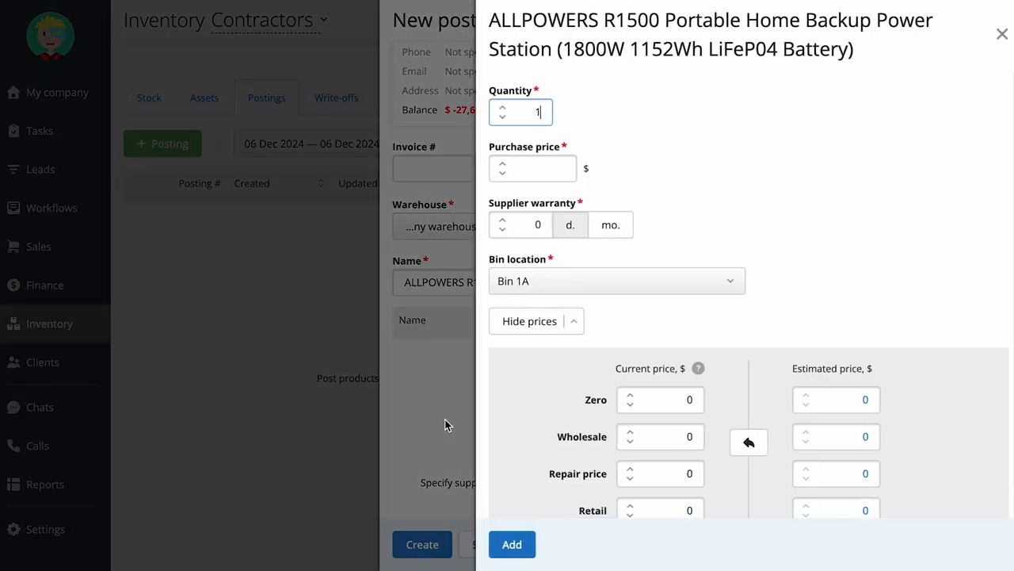
# Step: Set the power station's quantity to 10 and its purchase price to $800 for the posting
pyautogui.write('0')
pyautogui.click(542, 171)
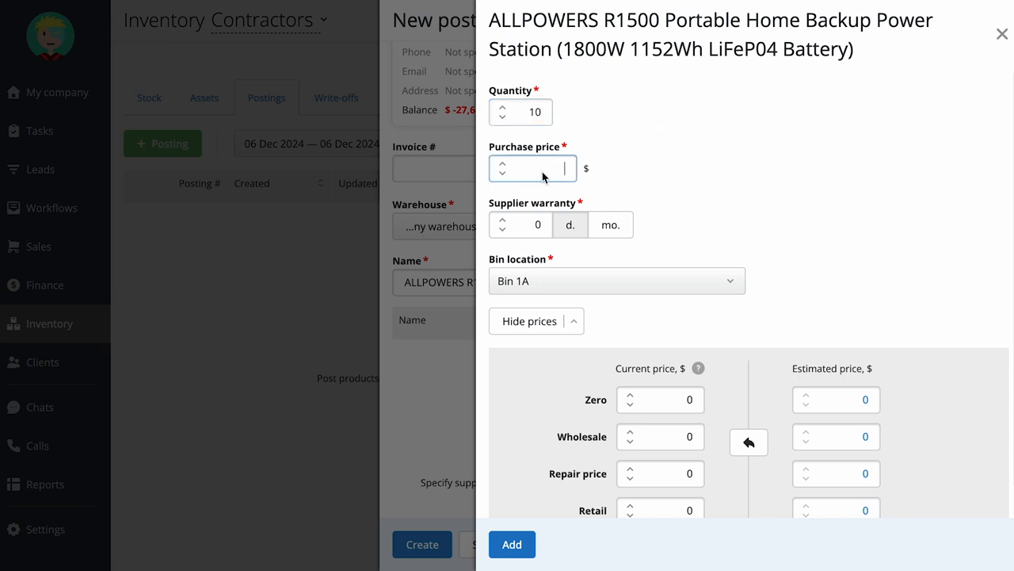
pyautogui.write('800')
pyautogui.scroll(-1, 780, 182)
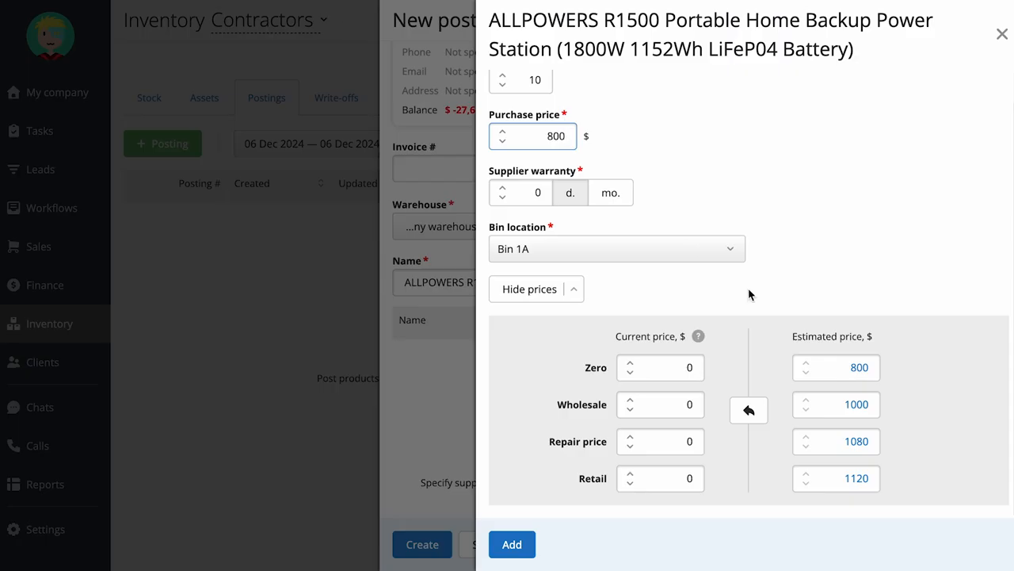
# Step: Apply the estimated prices as the power station's current prices and add the product to the posting
pyautogui.click(752, 420)
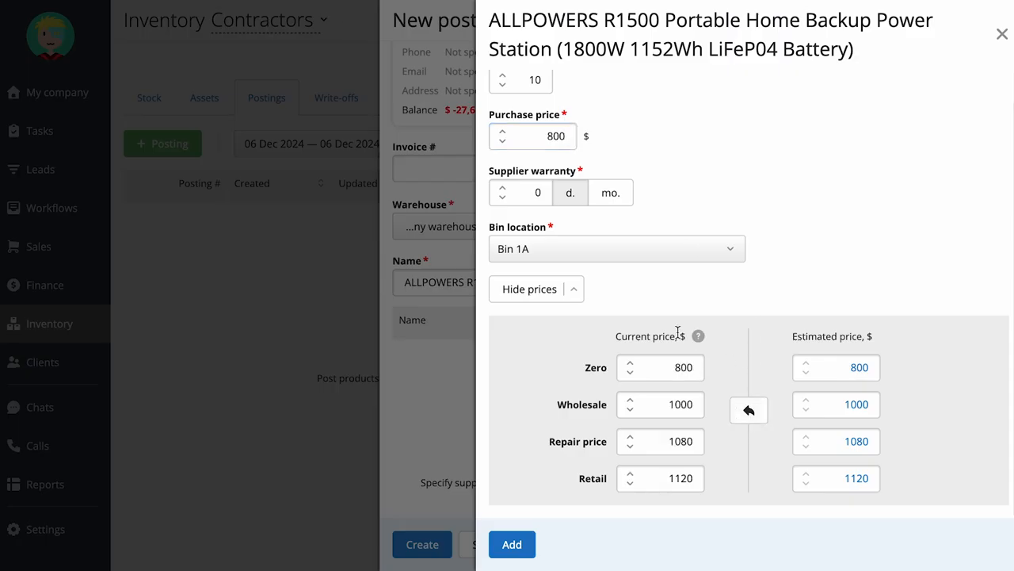
pyautogui.click(683, 407)
pyautogui.press('BackSpace')
pyautogui.click(662, 311)
pyautogui.click(512, 545)
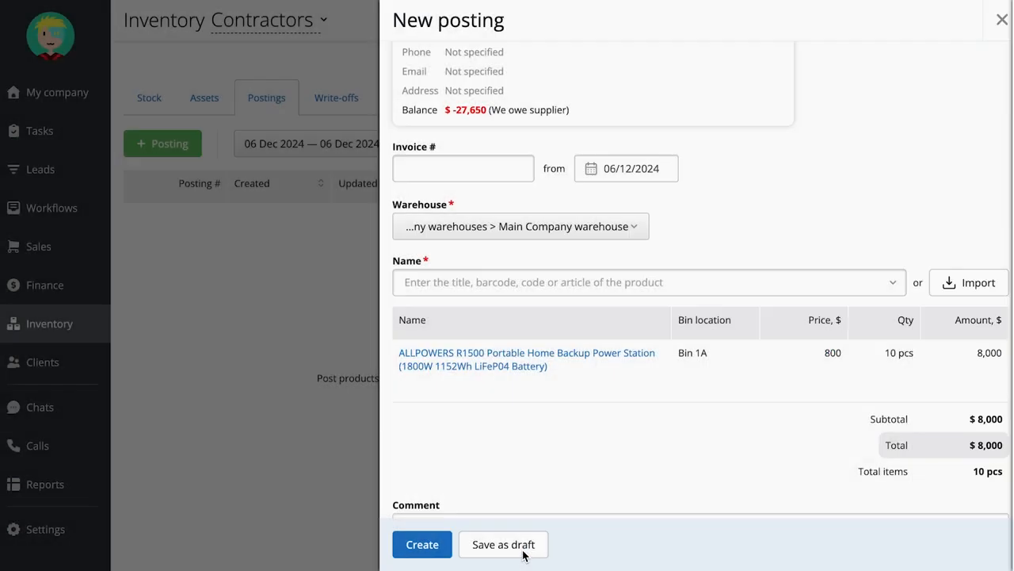
# Step: Search for "multi", choose MC4 to Multi-Connector Solar Cable m as another posting item and set its quantity to 10
pyautogui.scroll(-2, 535, 448)
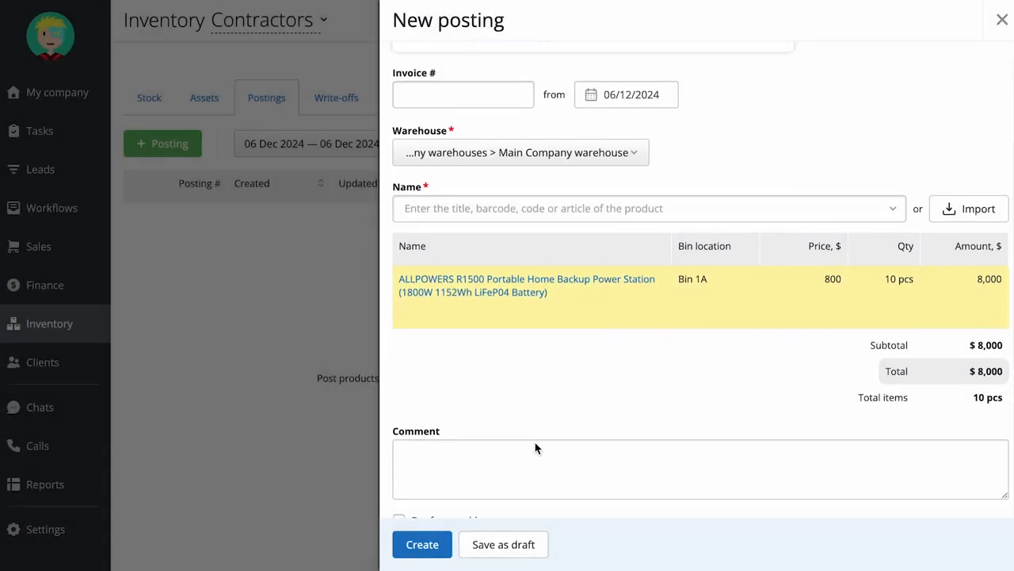
pyautogui.click(553, 190)
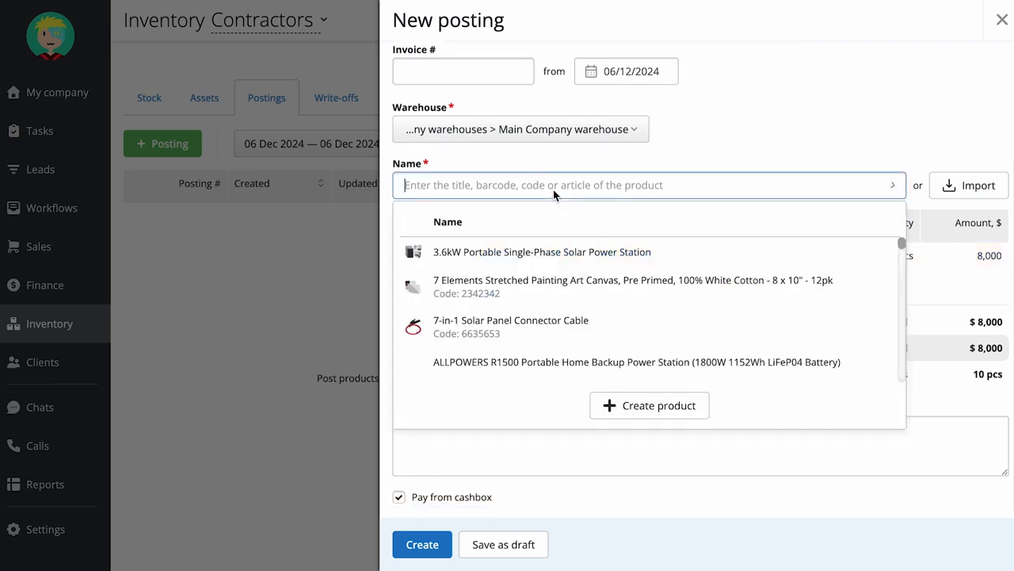
pyautogui.write('multi')
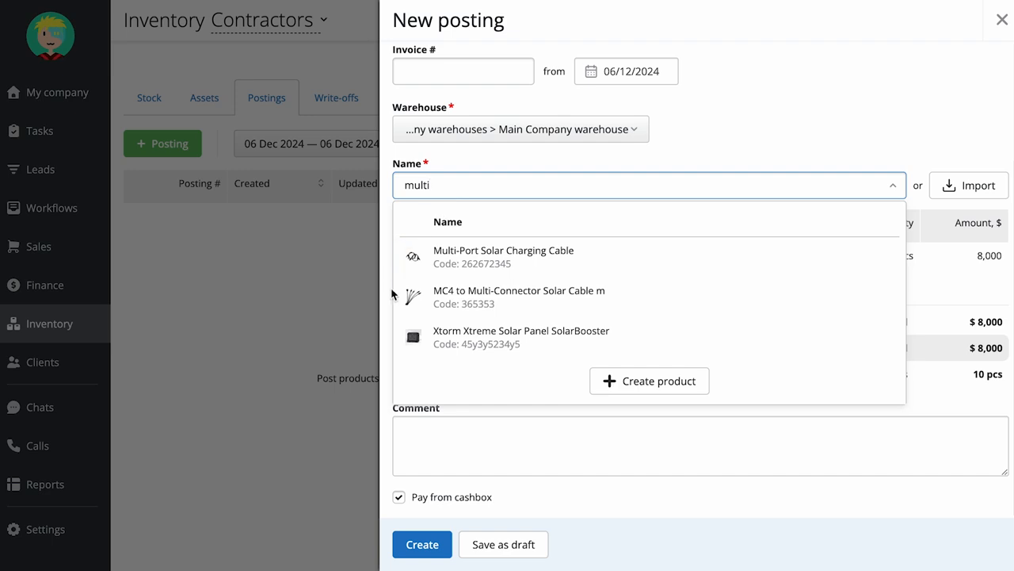
pyautogui.click(668, 298)
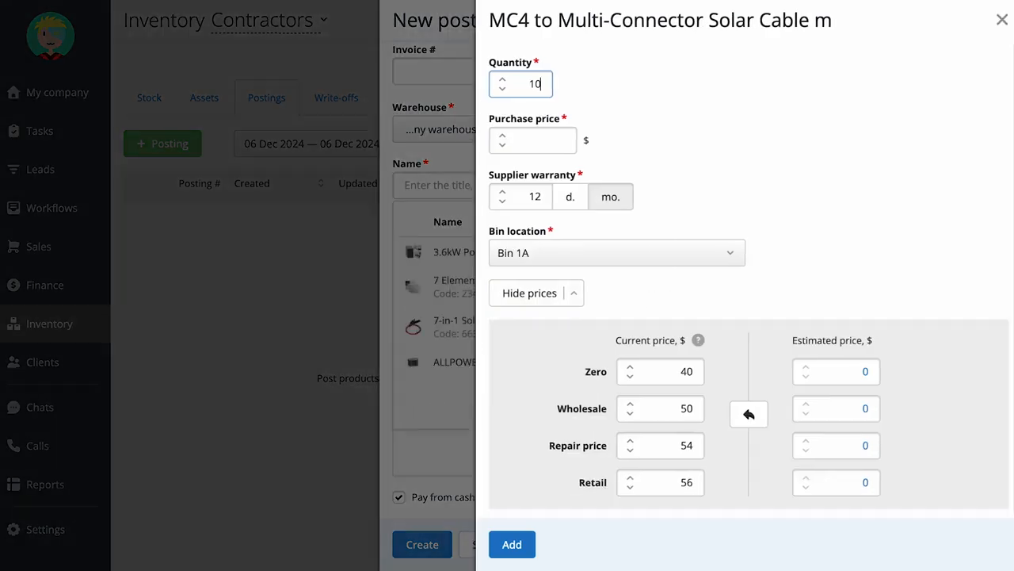
# Step: Set the cable's purchase price to $45, apply the estimated prices as its current prices, and add it to the posting
pyautogui.click(545, 140)
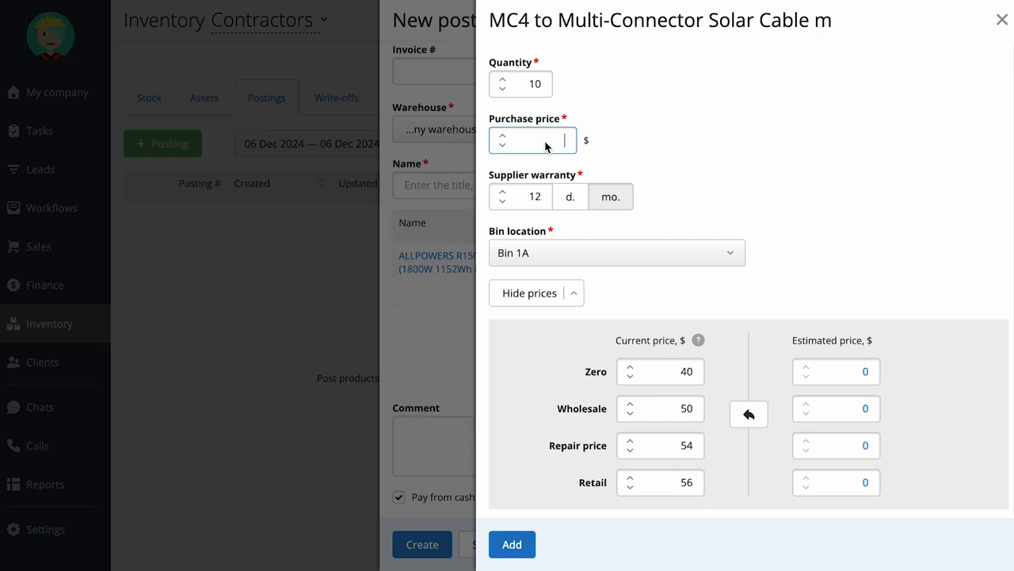
pyautogui.write('40')
pyautogui.press('BackSpace')
pyautogui.write('5')
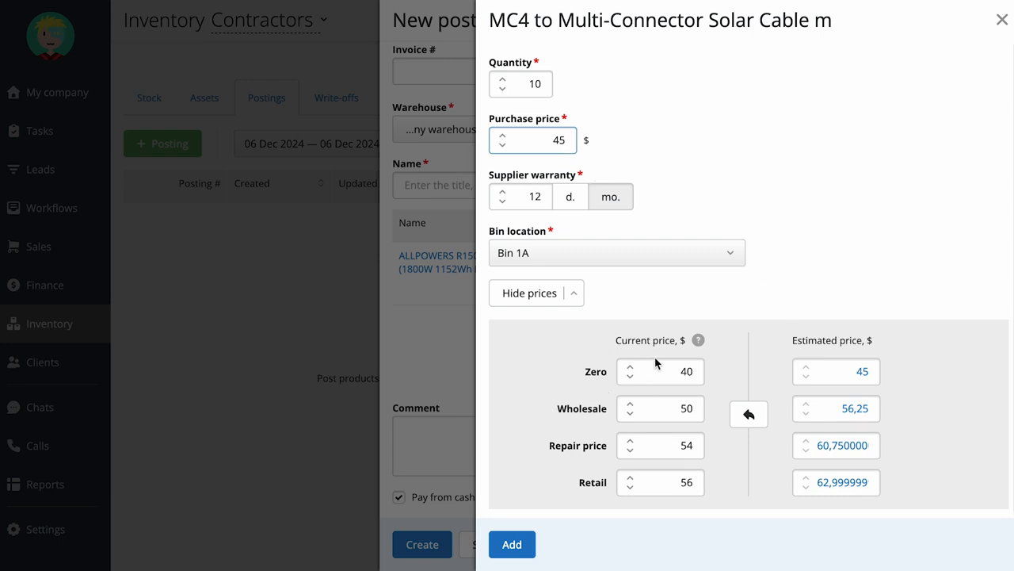
pyautogui.click(747, 415)
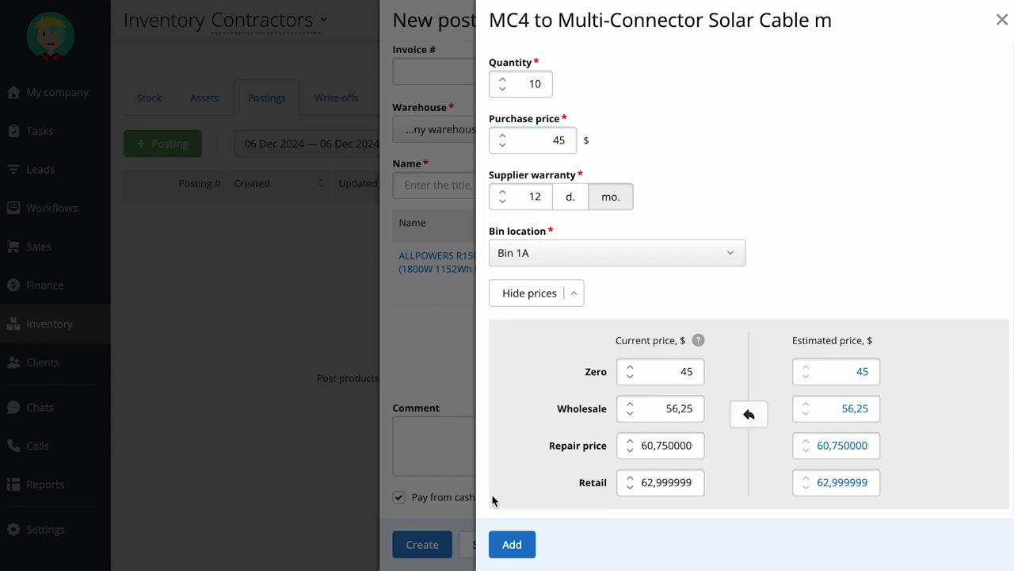
pyautogui.click(513, 544)
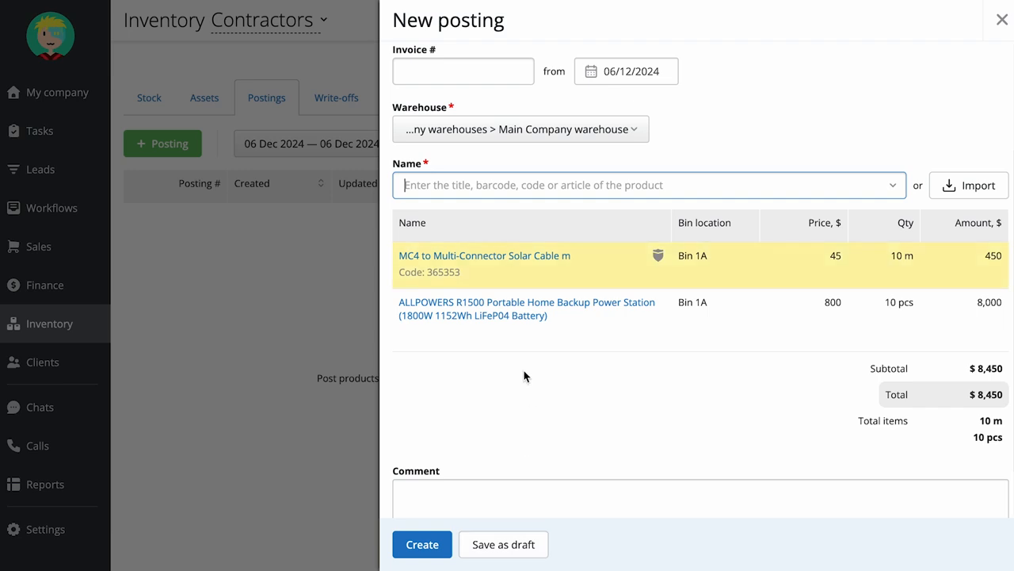
# Step: Submit the posting with Pay from cashbox enabled to open its expense payment
pyautogui.scroll(-2, 523, 377)
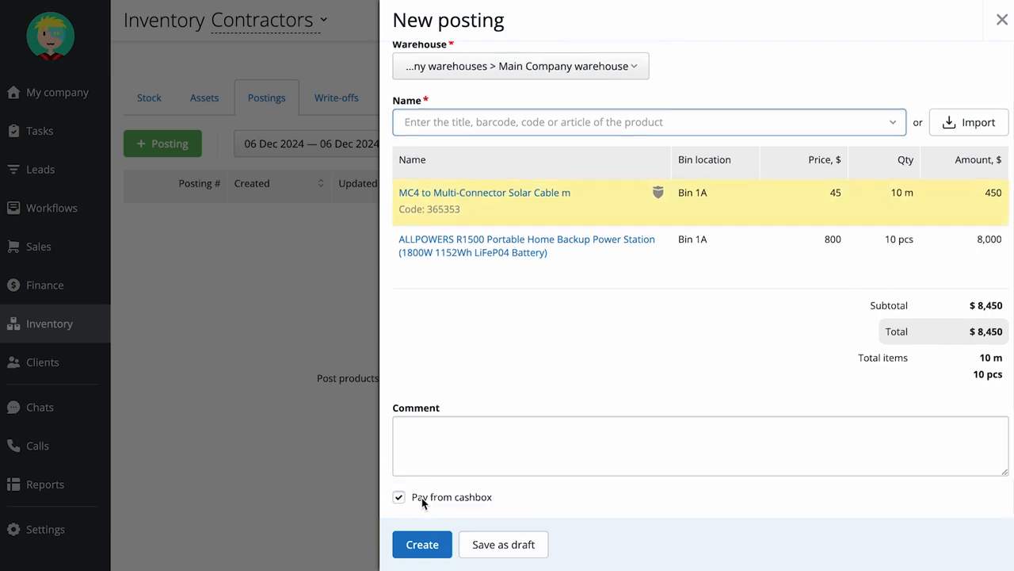
pyautogui.click(400, 501)
pyautogui.click(400, 499)
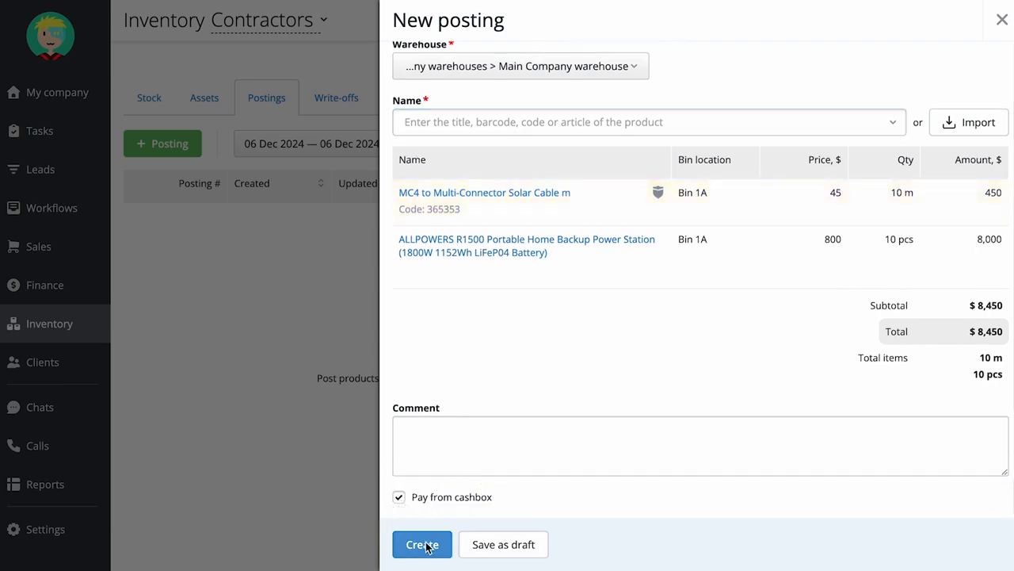
pyautogui.click(422, 544)
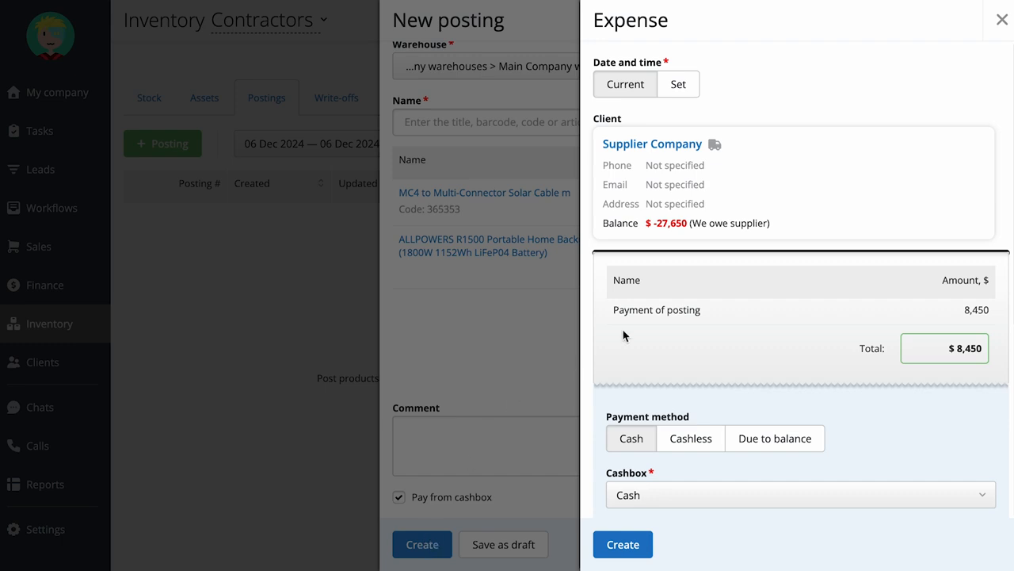
# Step: Set the expense's payment method to Due to balance and create the expense for the posting
pyautogui.scroll(-1, 711, 352)
pyautogui.click(691, 428)
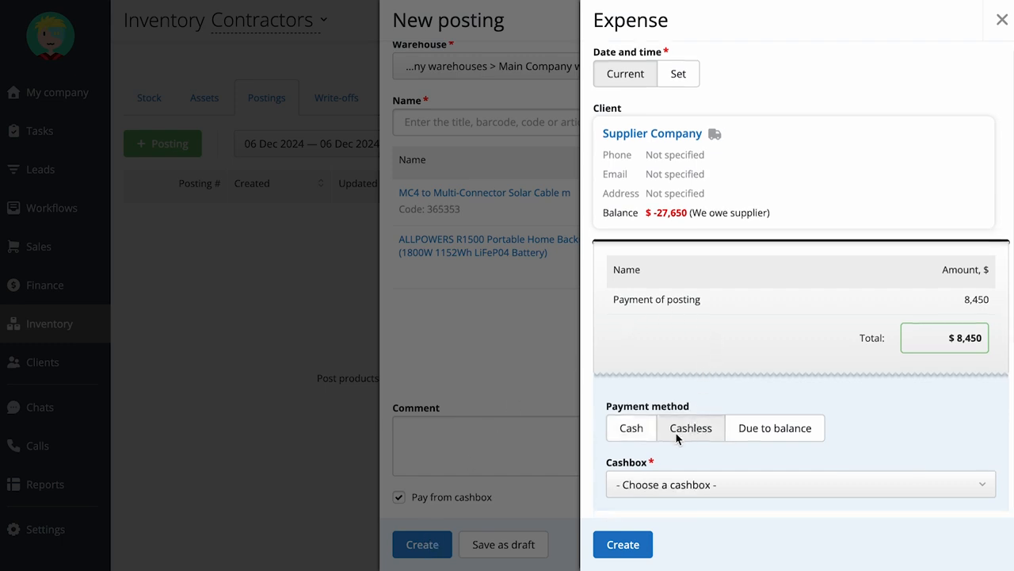
pyautogui.click(789, 432)
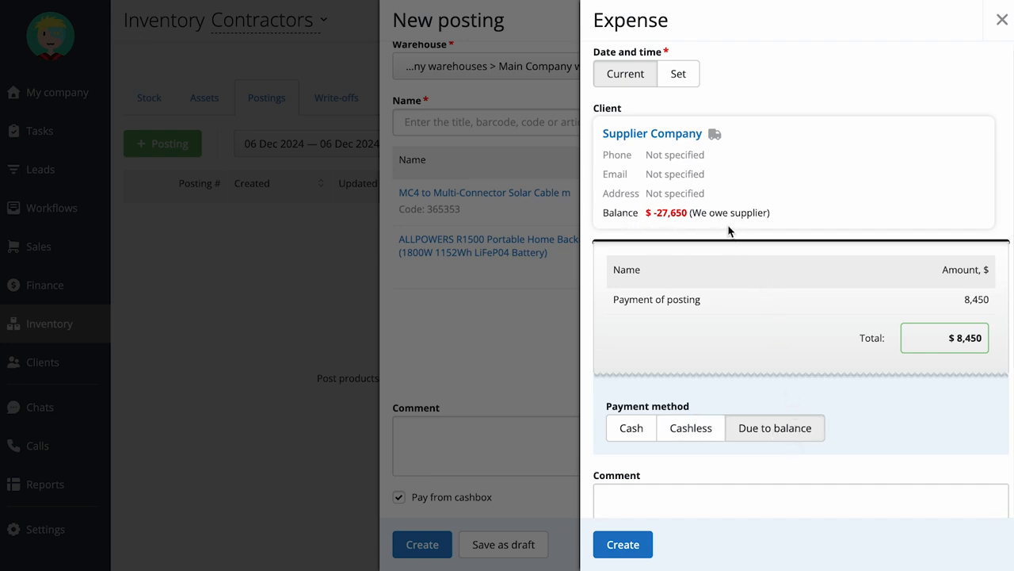
pyautogui.scroll(-3, 729, 230)
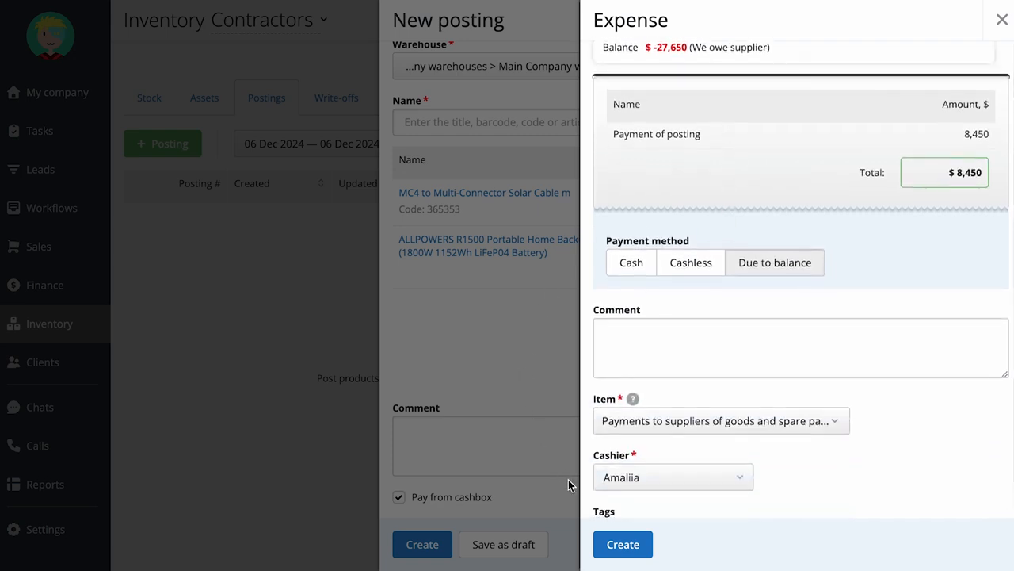
pyautogui.click(624, 545)
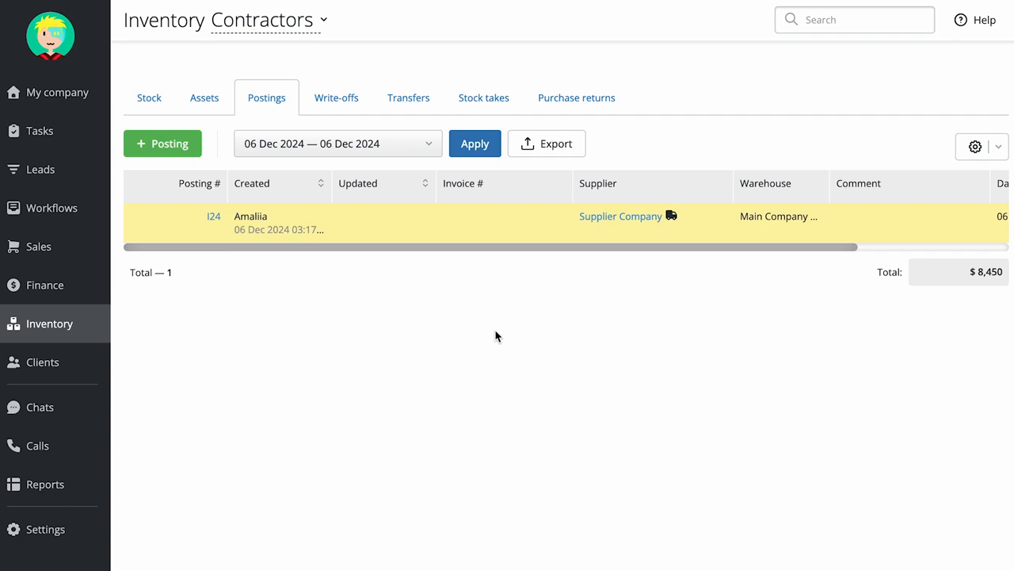
# Step: Search the Main Company warehouse stock for the ALLPOWERS R1500 Portable Home Backup Power Station
pyautogui.click(150, 98)
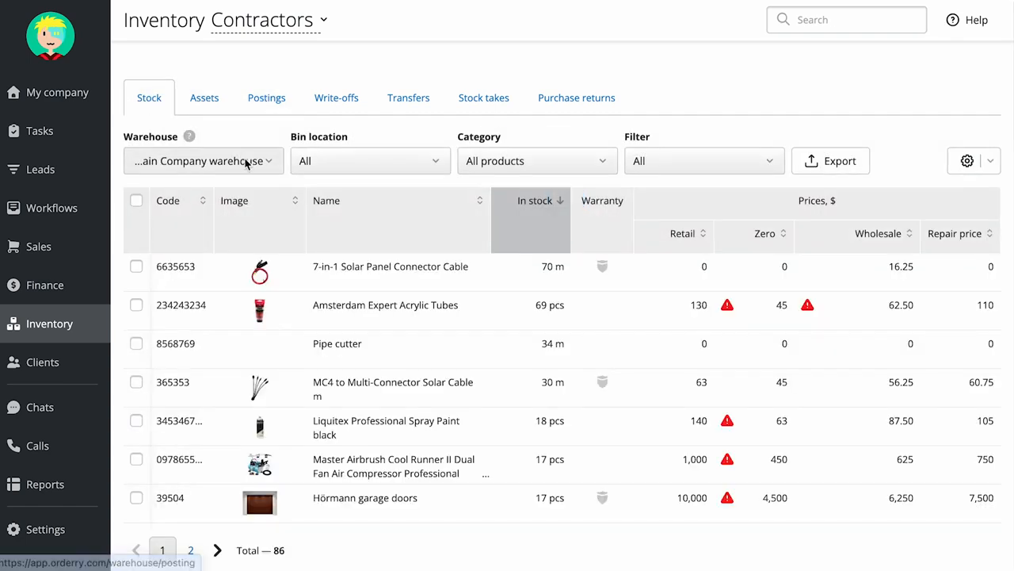
pyautogui.click(825, 29)
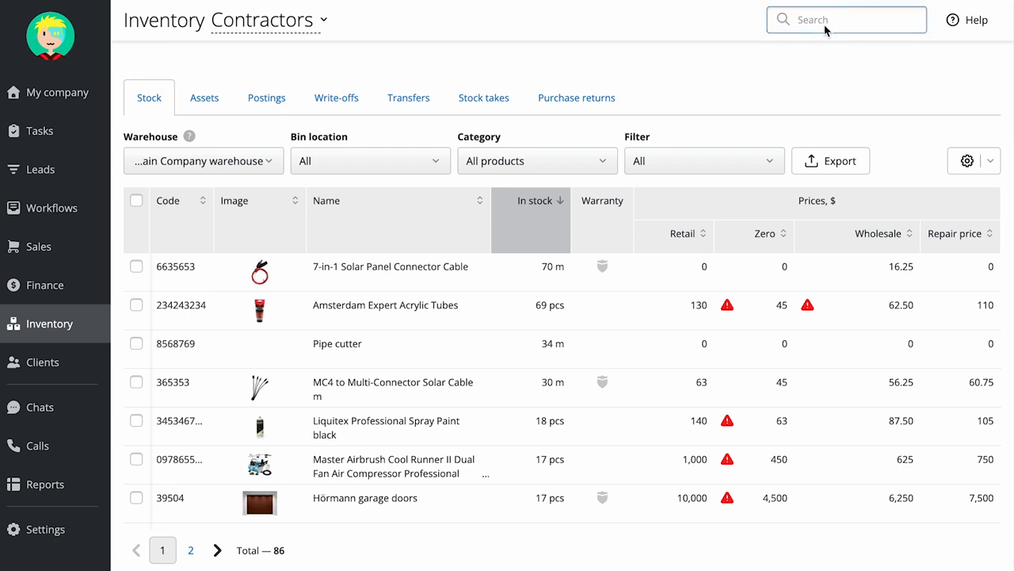
pyautogui.hotkey('ctrl', 'v')
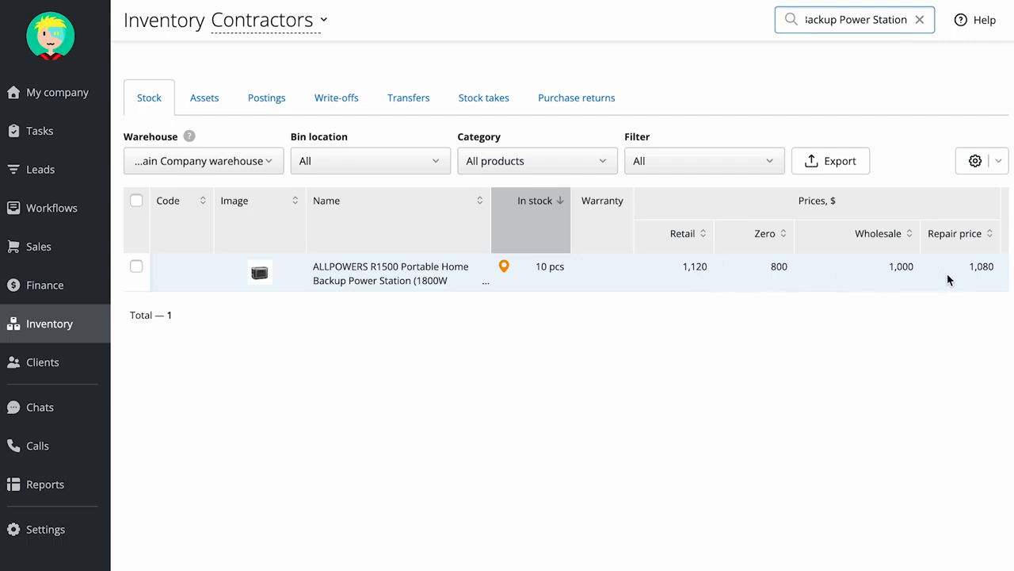
# Step: Open the ALLPOWERS R1500 product card from stock and create a generated EAN-13 barcode for it
pyautogui.click(125, 276)
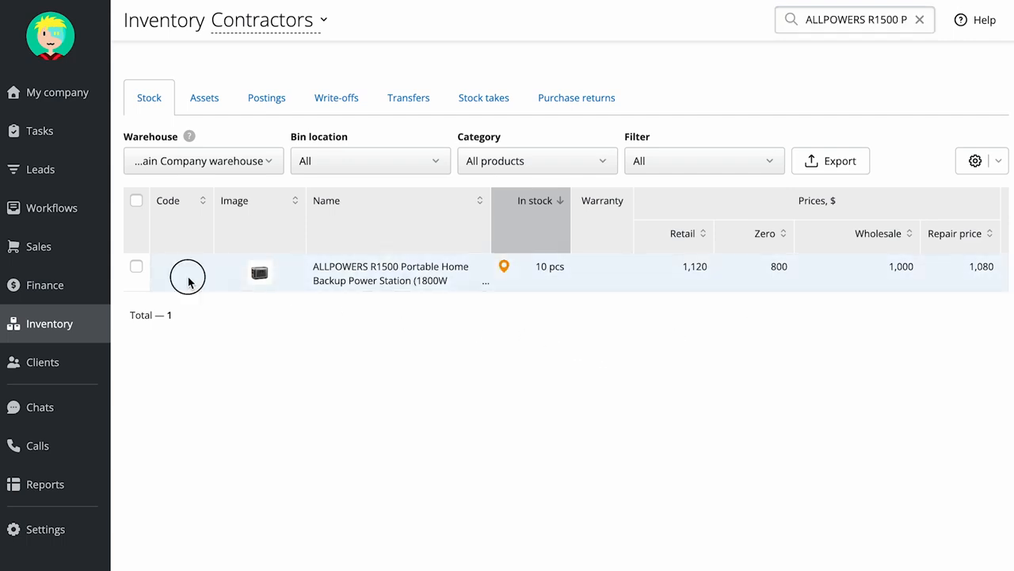
pyautogui.click(715, 215)
pyautogui.click(716, 309)
pyautogui.click(716, 348)
pyautogui.click(702, 374)
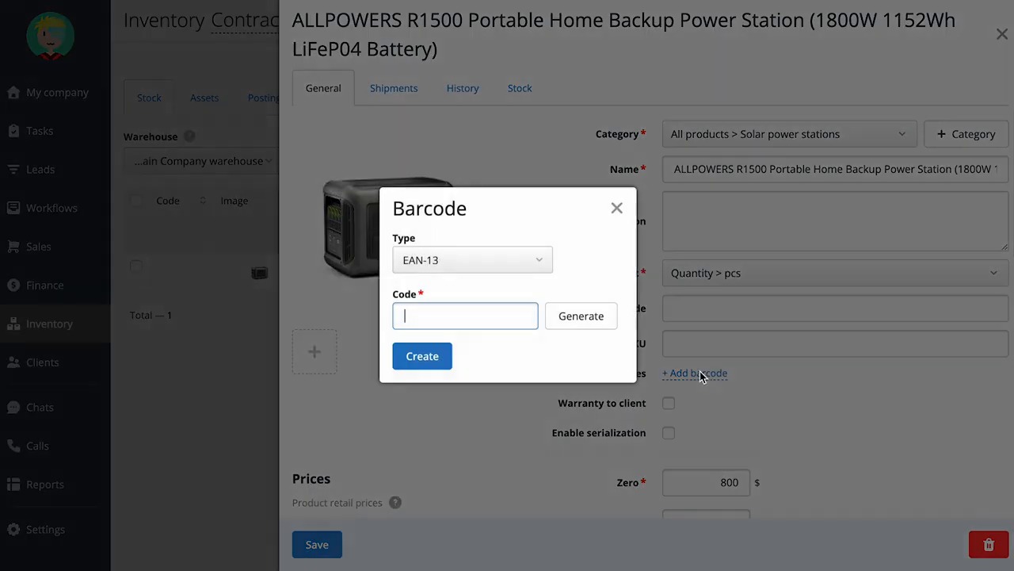
pyautogui.click(423, 356)
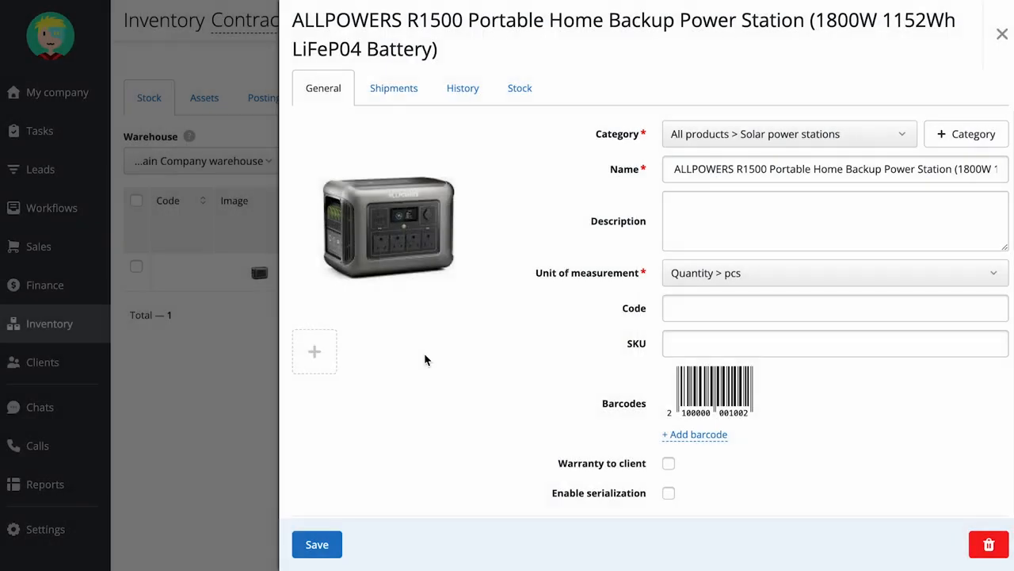
# Step: Save the ALLPOWERS R1500 product card with its new barcode
pyautogui.click(318, 545)
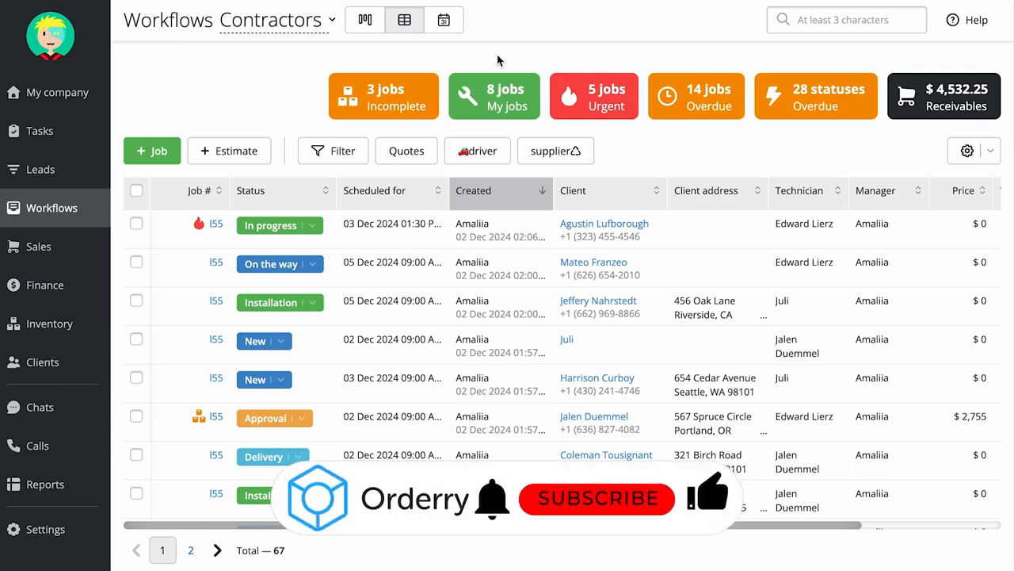
# Step: Show the Contractors workflow as a board and group its columns by technician
pyautogui.click(364, 22)
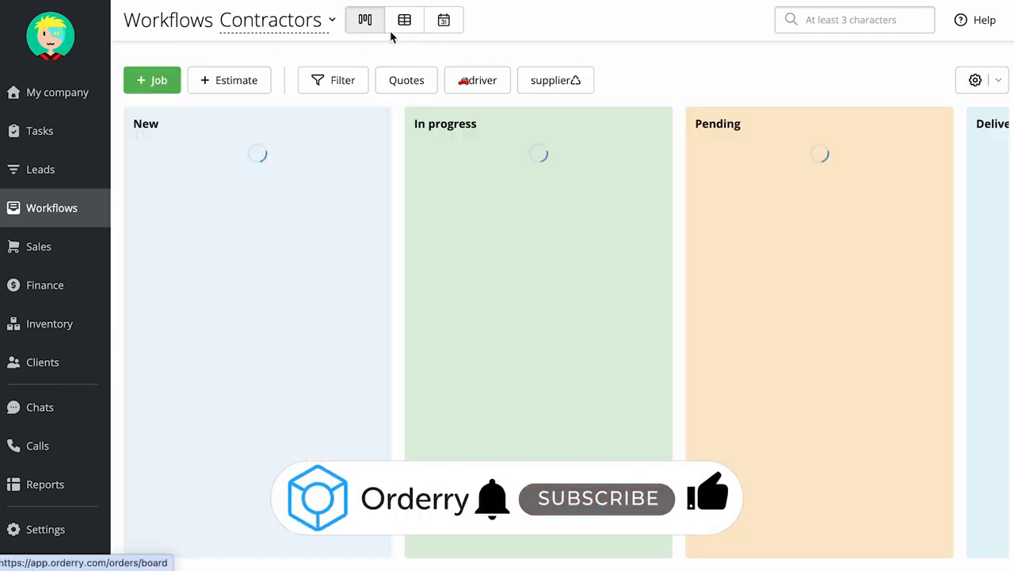
pyautogui.moveTo(308, 210); pyautogui.dragTo(386, 280)
pyautogui.click(998, 79)
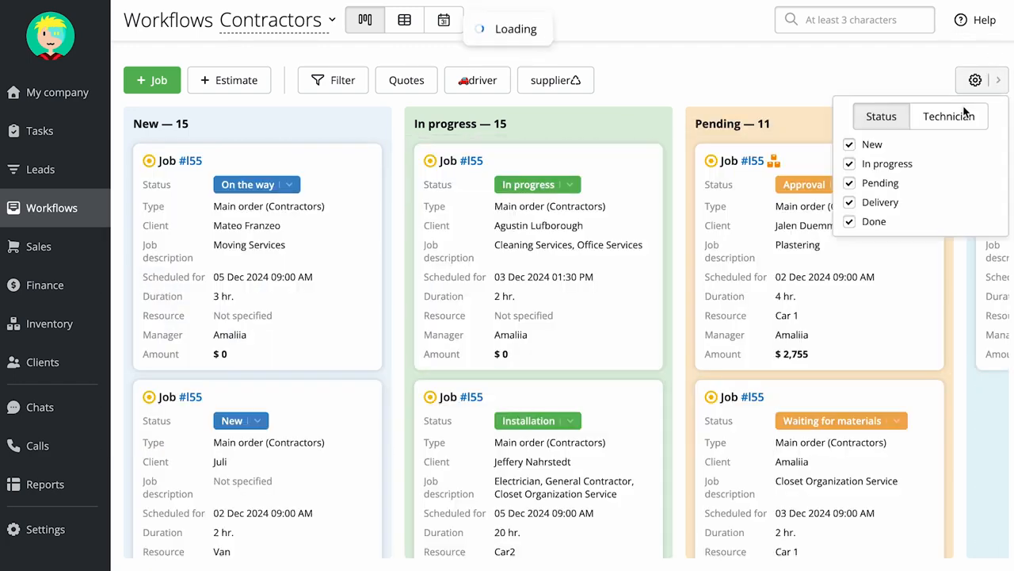
pyautogui.click(944, 118)
pyautogui.hscroll(5, 632, 223)
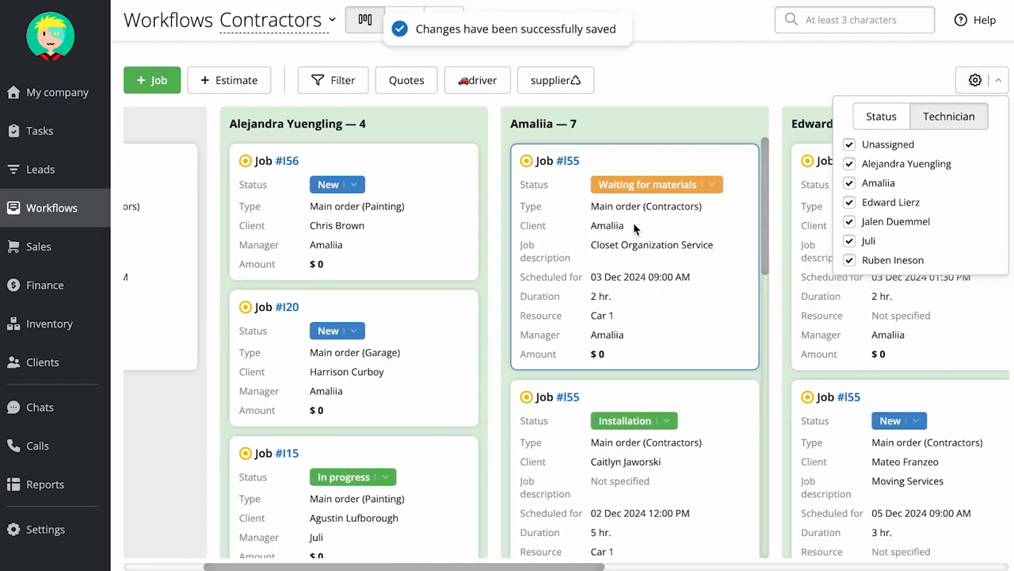
# Step: Review the Contractors jobs in table view and in the weekly technician calendar, ending in the table
pyautogui.click(404, 20)
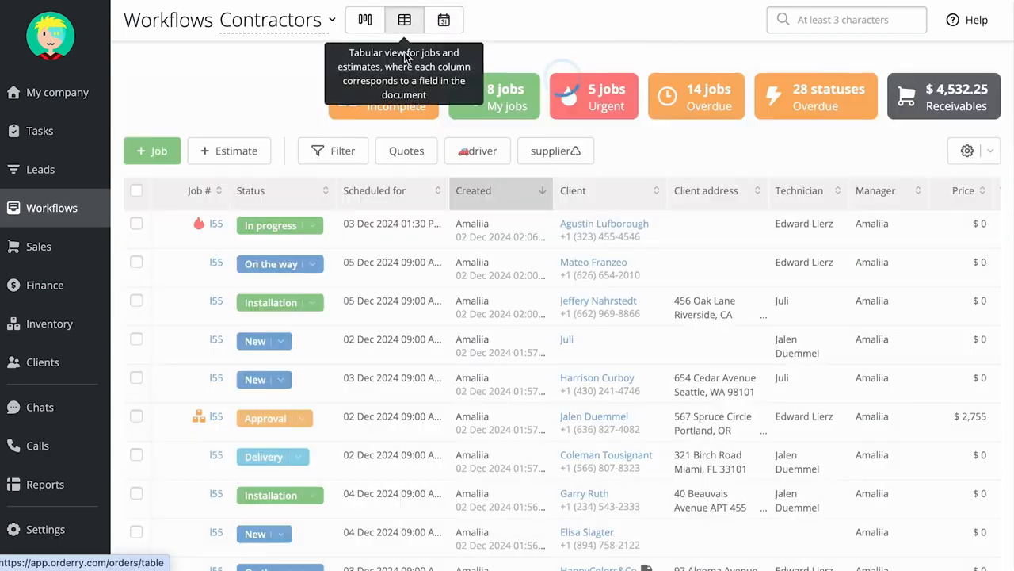
pyautogui.moveTo(480, 198)
pyautogui.mouseDown()
pyautogui.moveTo(708, 202)
pyautogui.moveTo(478, 198)
pyautogui.mouseUp()
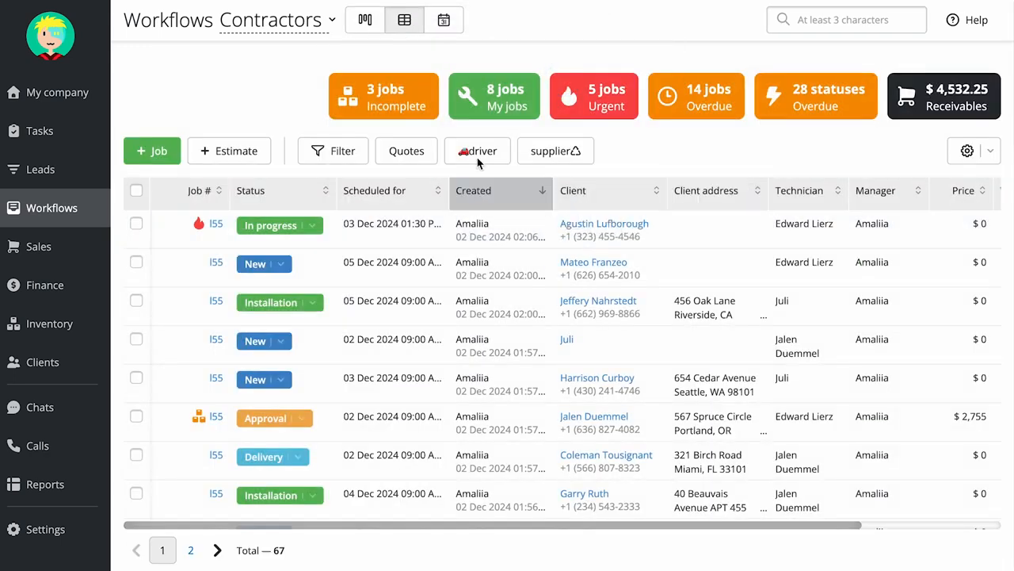
pyautogui.click(135, 192)
pyautogui.click(136, 193)
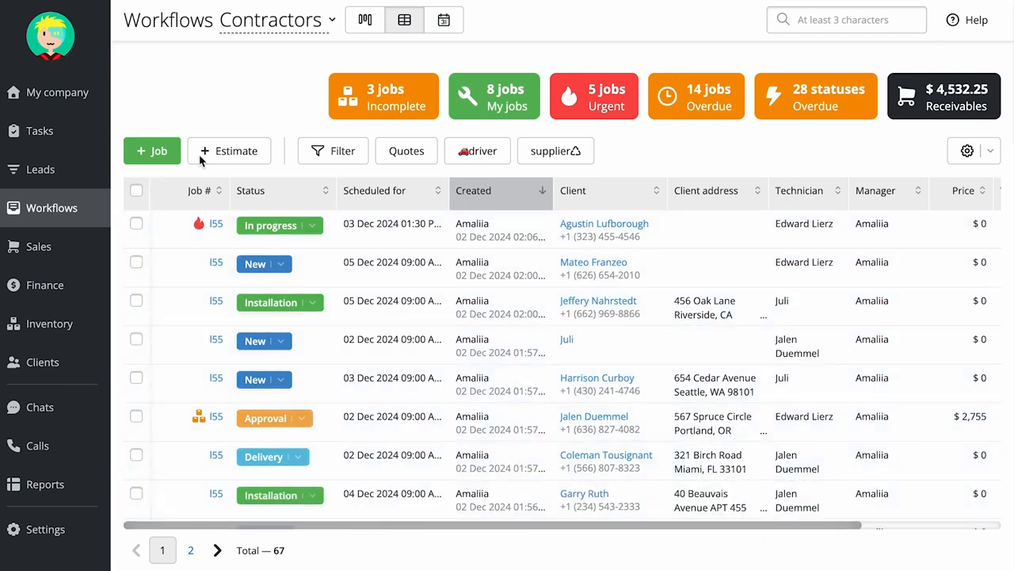
pyautogui.click(444, 20)
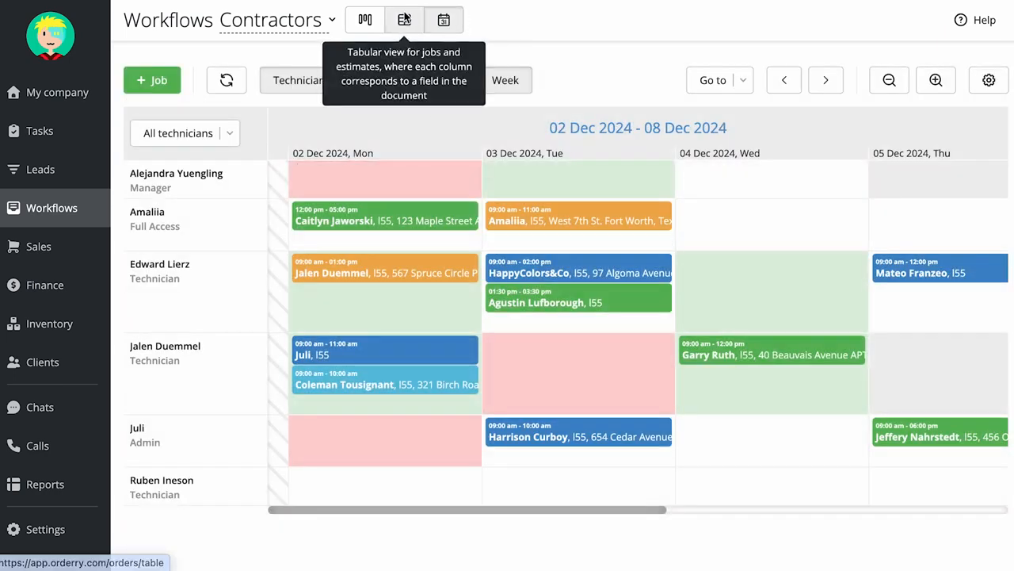
pyautogui.click(404, 20)
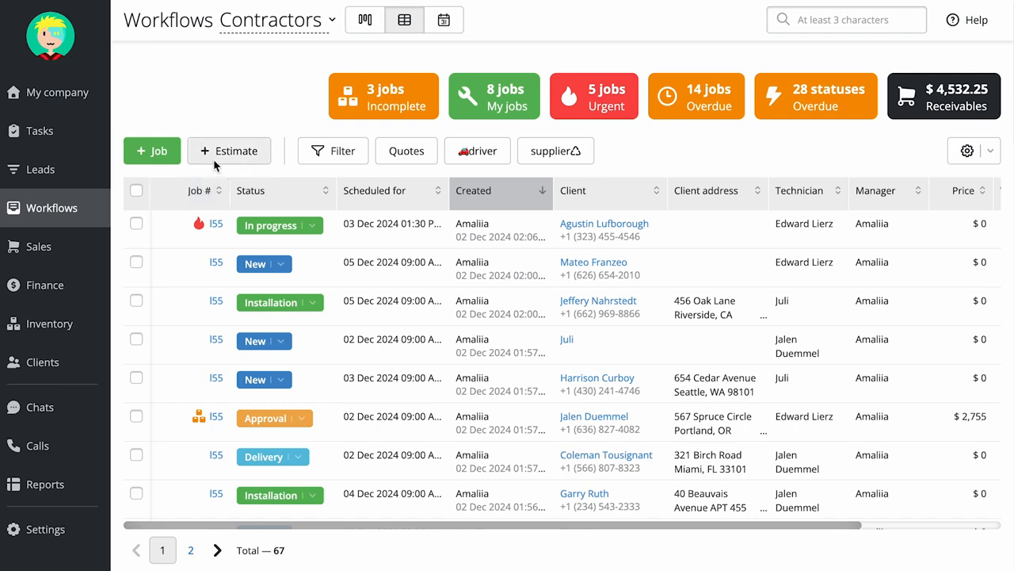
# Step: Start a new estimate, try the Main order (Painting) and Main order (HVAC) types, and set its type to Sale+Installation
pyautogui.click(238, 157)
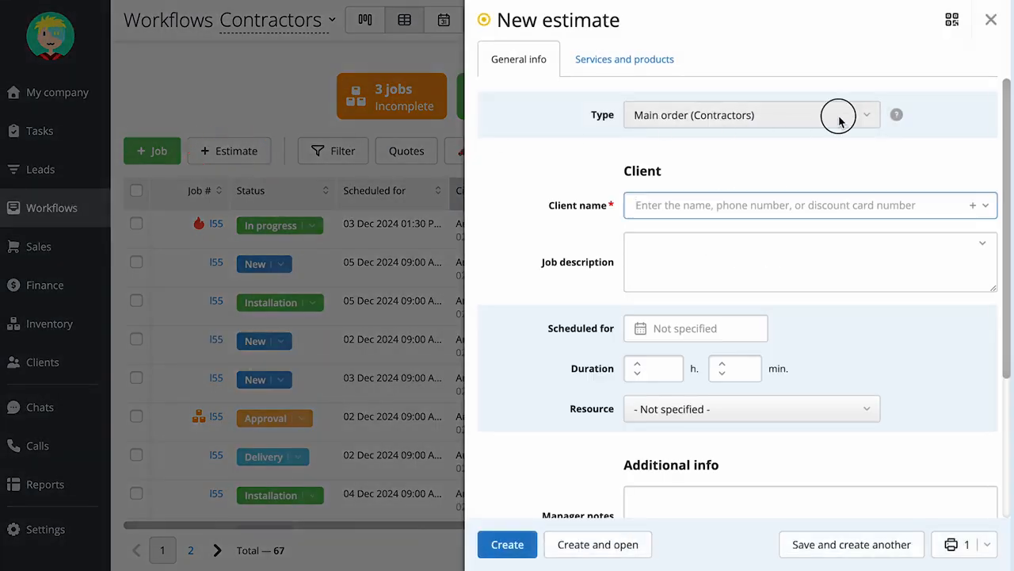
pyautogui.click(839, 117)
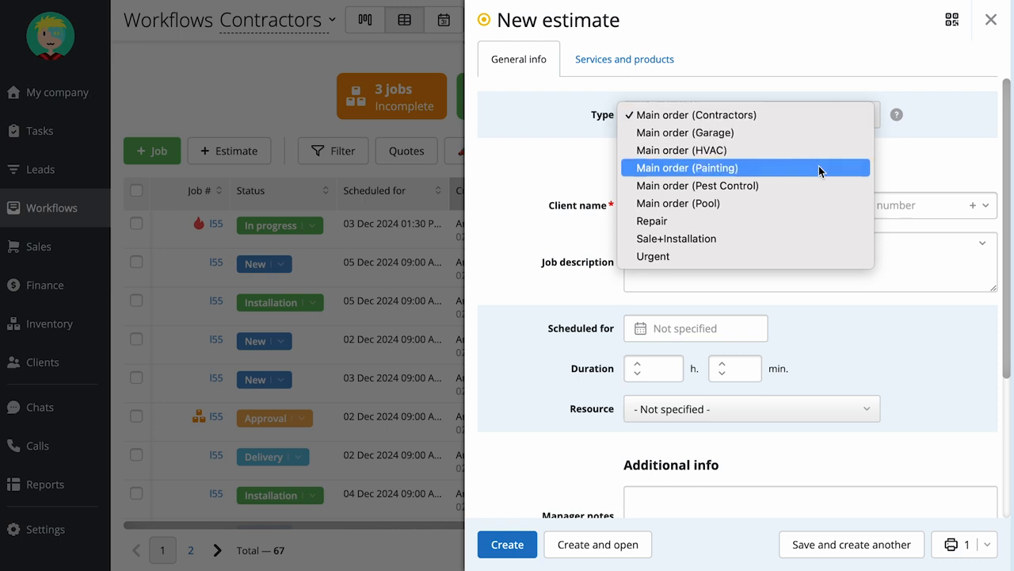
pyautogui.click(788, 169)
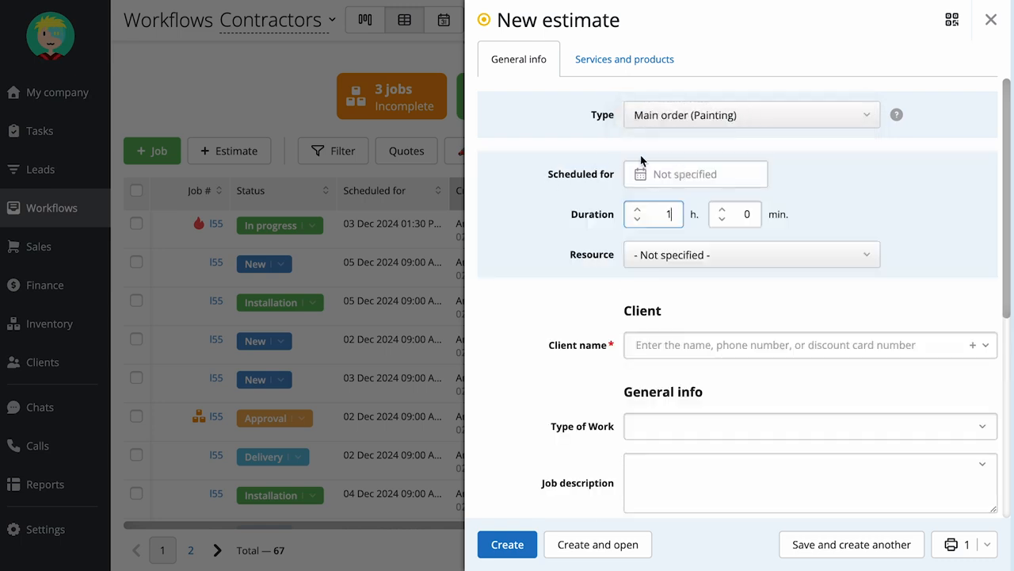
pyautogui.click(836, 118)
pyautogui.click(819, 127)
pyautogui.click(816, 119)
pyautogui.click(807, 85)
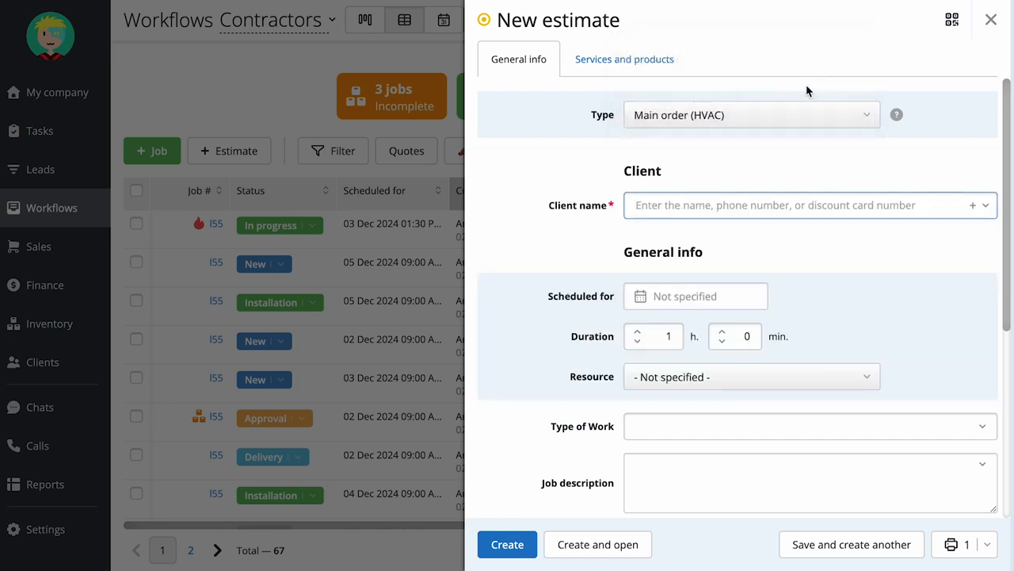
pyautogui.click(800, 117)
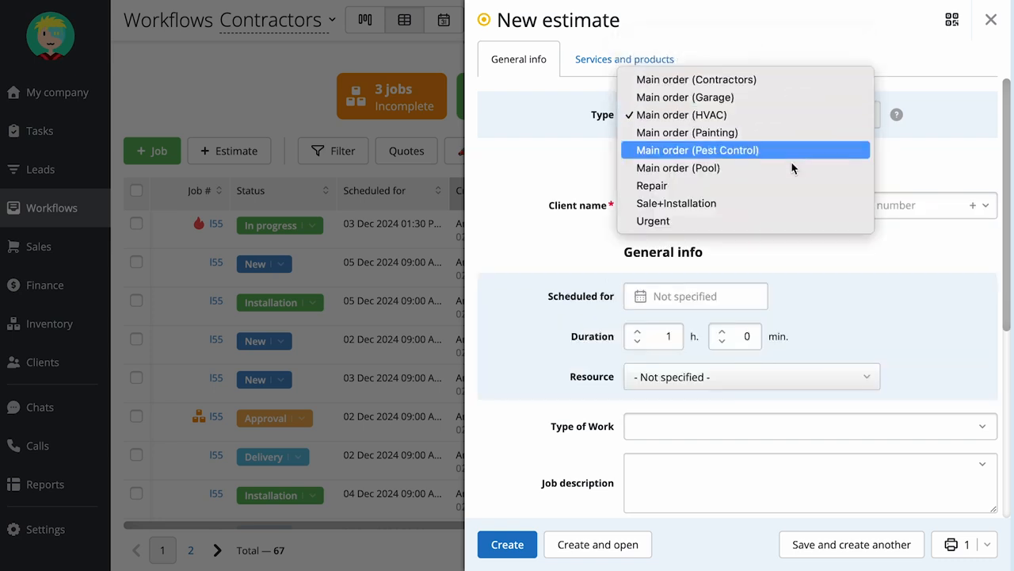
pyautogui.click(705, 204)
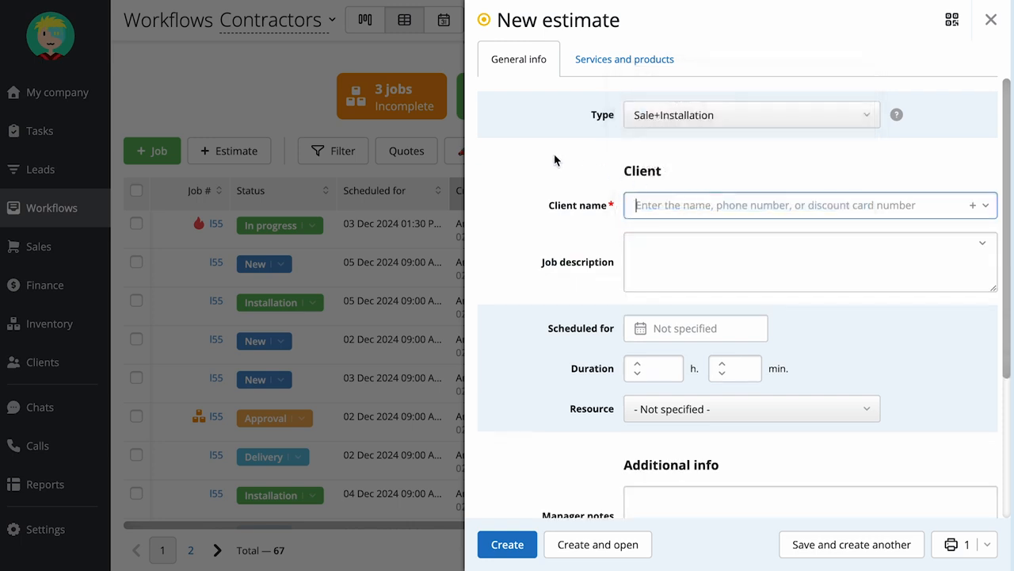
# Step: Search for the client by first name and assign the matching existing client to the estimate
pyautogui.write('chris')
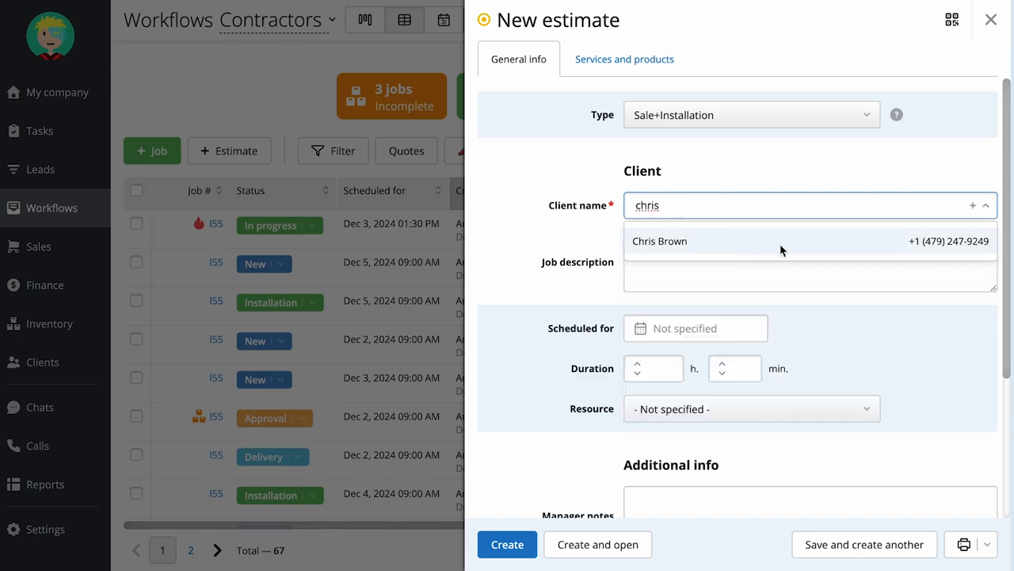
pyautogui.click(972, 205)
pyautogui.click(396, 285)
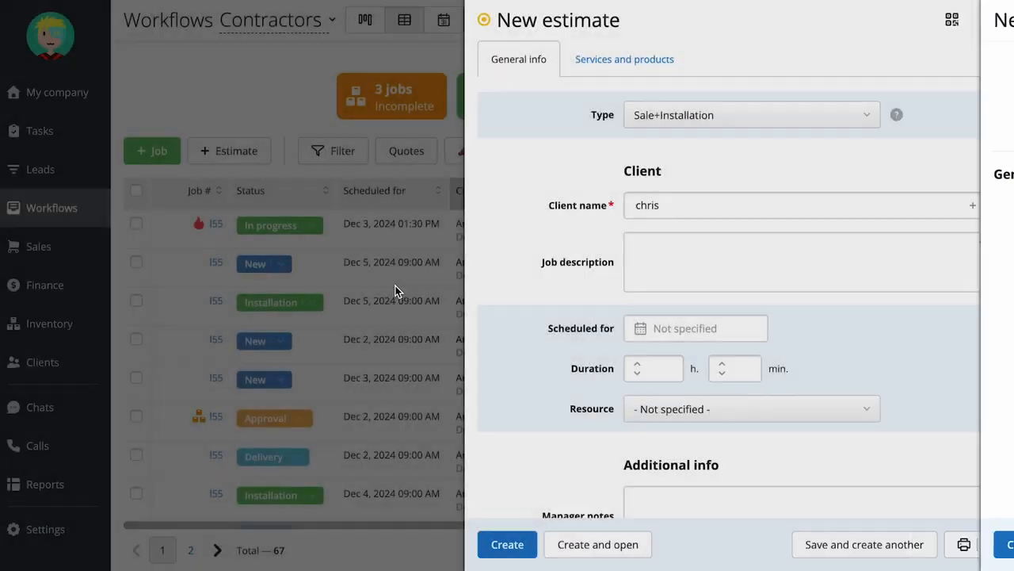
pyautogui.click(709, 246)
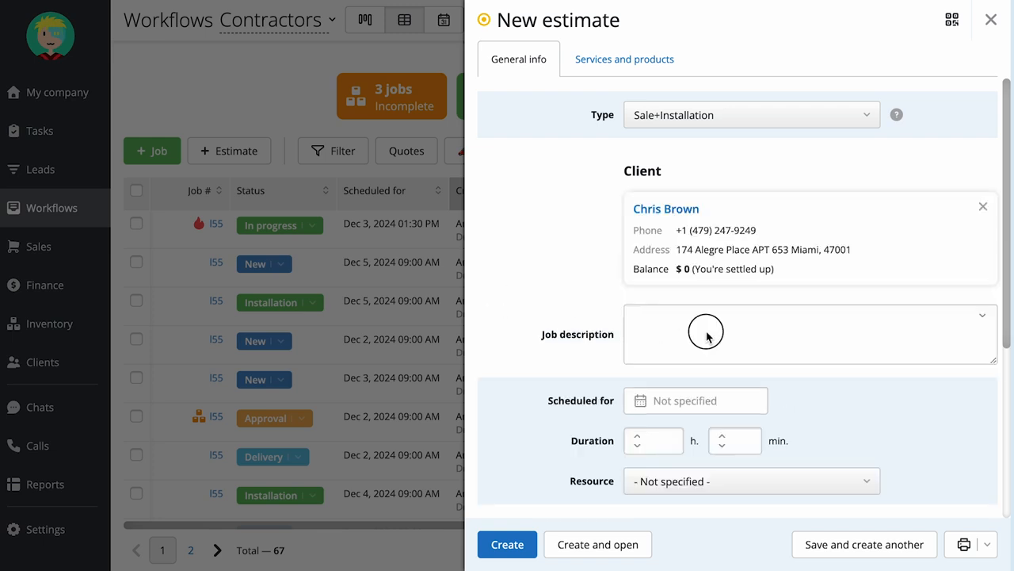
# Step: Enter the job description "Network Power Plant", then create and open the estimate
pyautogui.click(706, 330)
pyautogui.write('Network Power Plant')
pyautogui.click(540, 287)
pyautogui.scroll(-3, 540, 284)
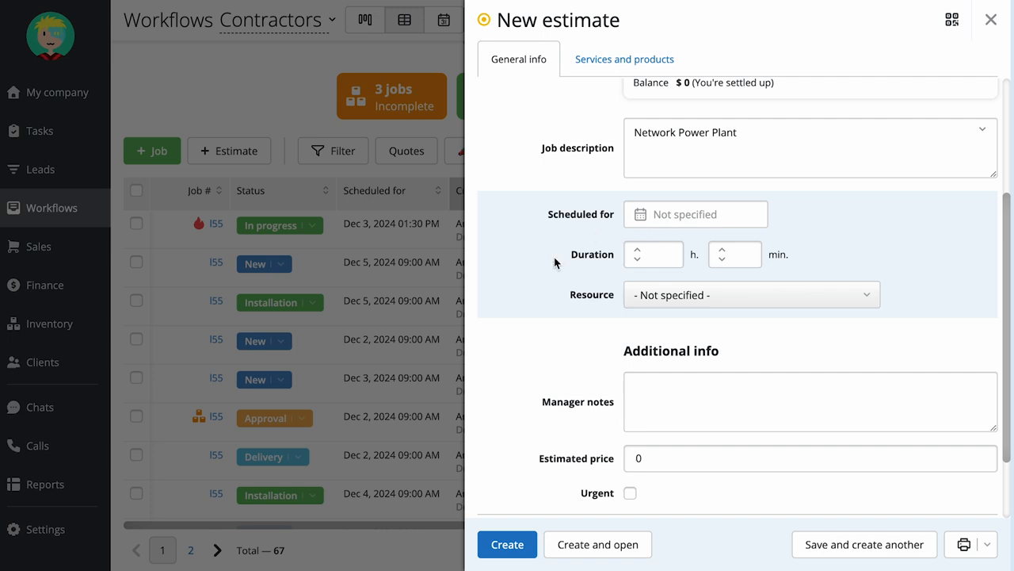
pyautogui.scroll(-2, 525, 336)
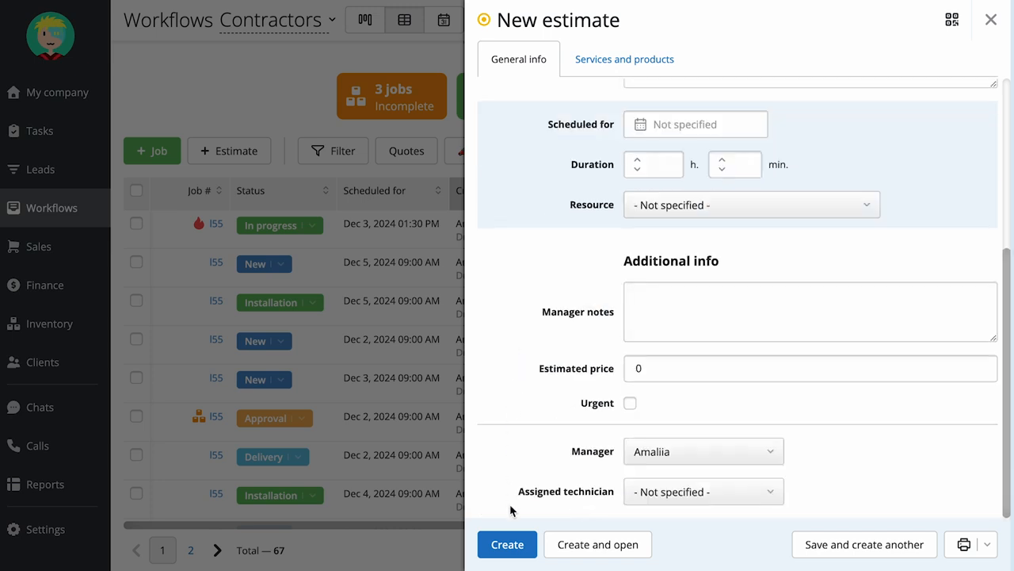
pyautogui.click(606, 541)
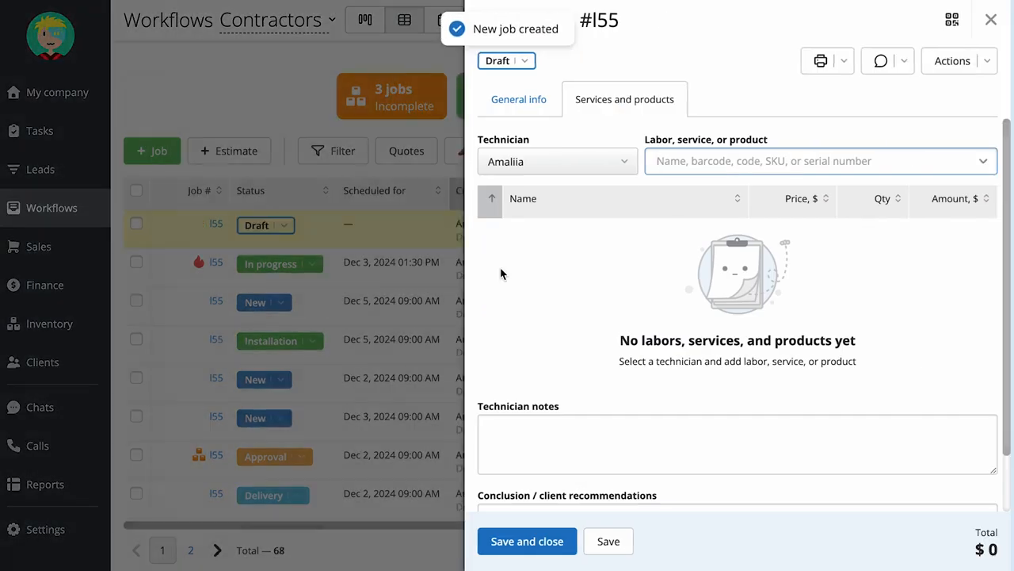
# Step: Set the estimate's status to In progress and add the Diagnostic labor to it
pyautogui.click(519, 61)
pyautogui.click(542, 113)
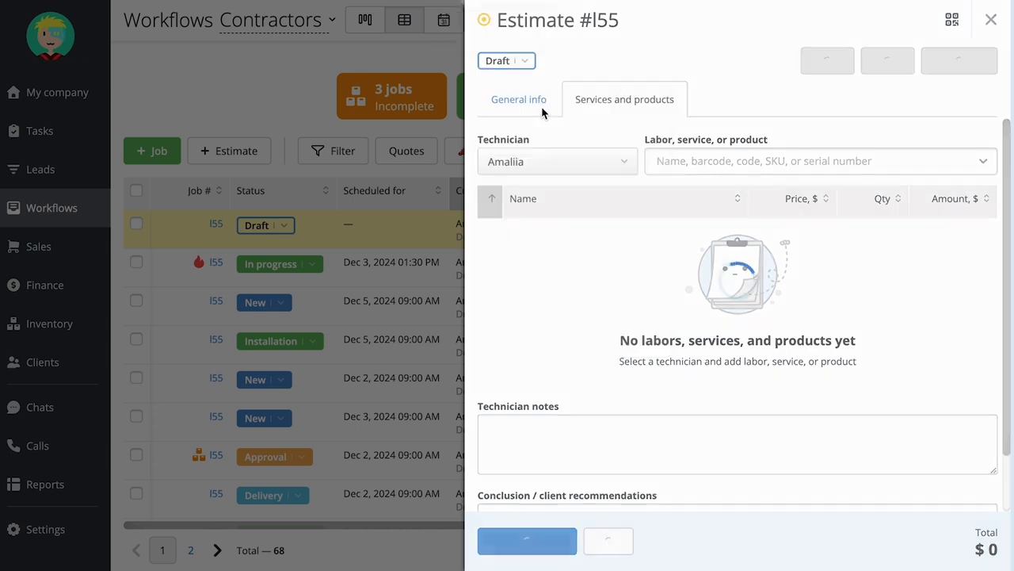
pyautogui.click(709, 165)
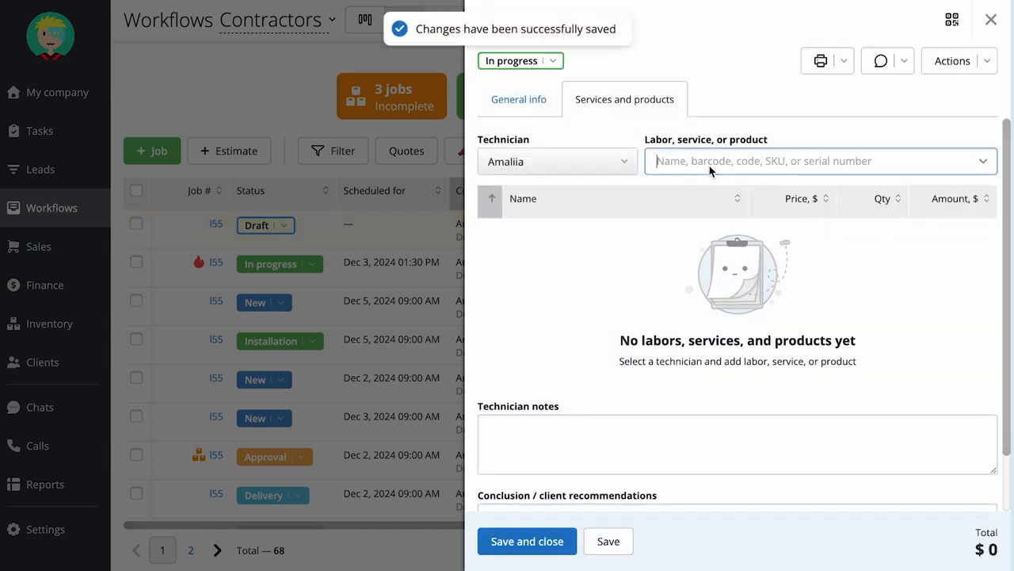
pyautogui.write('dia')
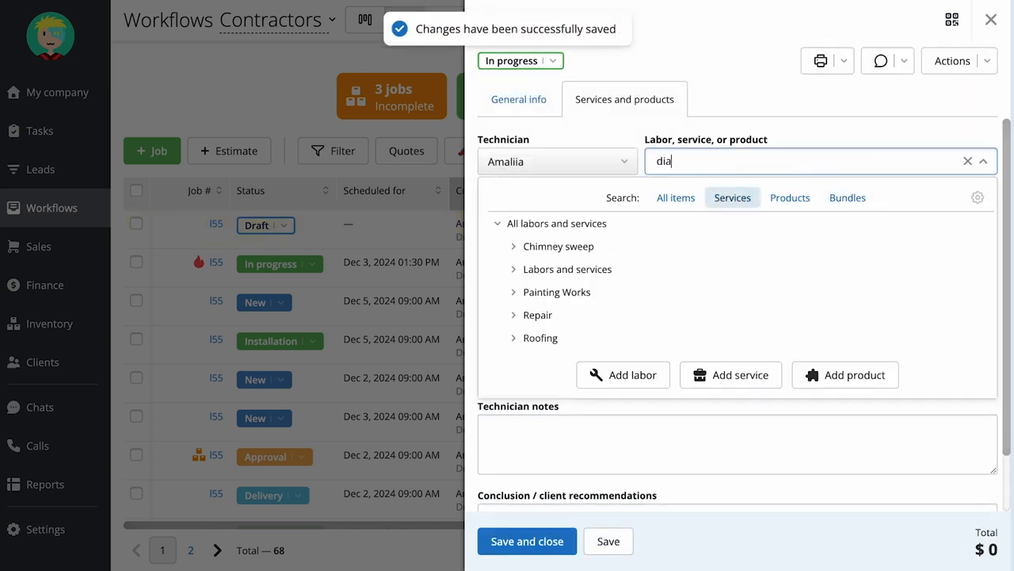
pyautogui.write('gno')
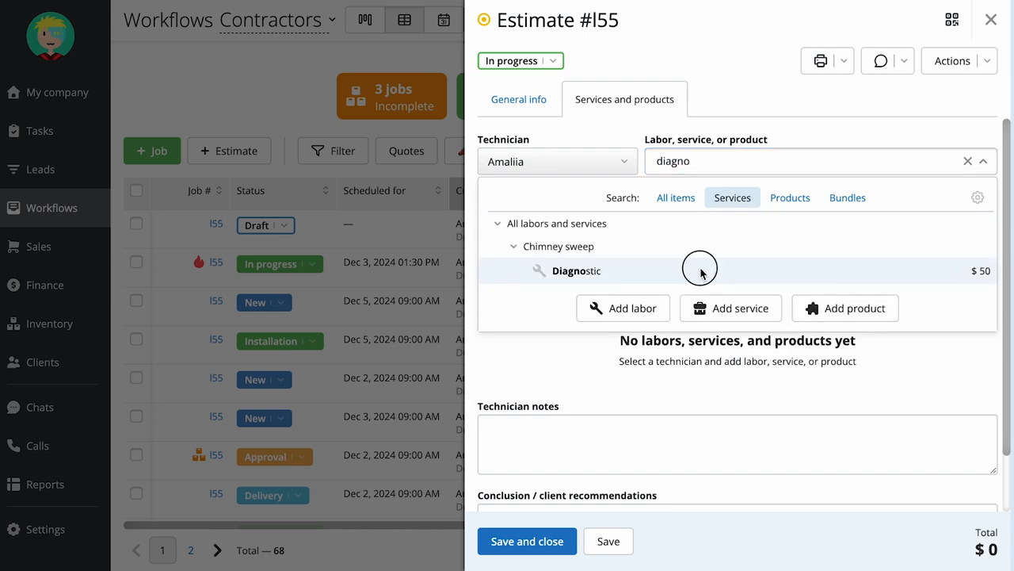
pyautogui.click(702, 267)
# Step: Find the Development service and add it to the estimate's services and products
pyautogui.click(700, 163)
pyautogui.write('de')
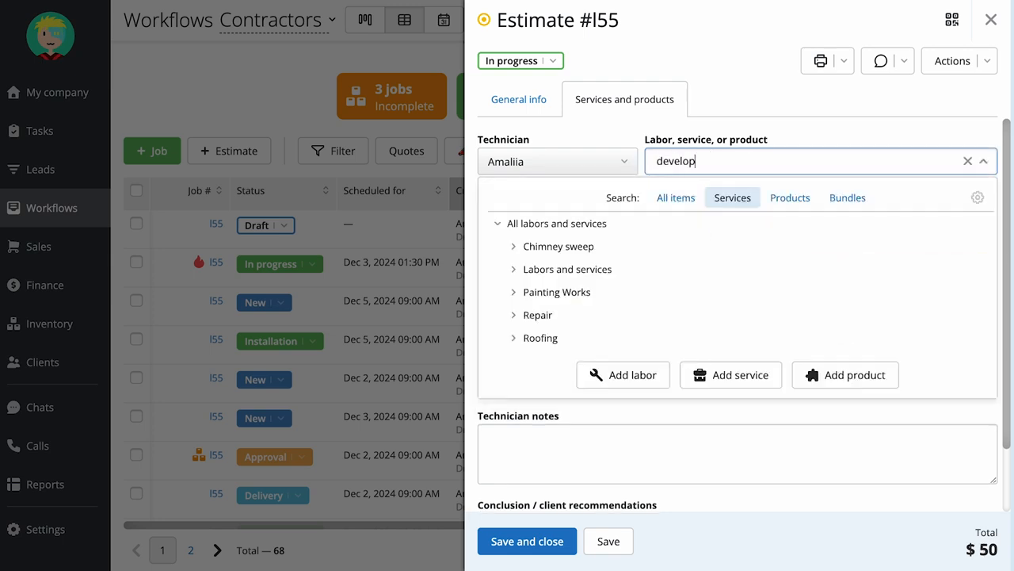
pyautogui.write('velop')
pyautogui.click(674, 274)
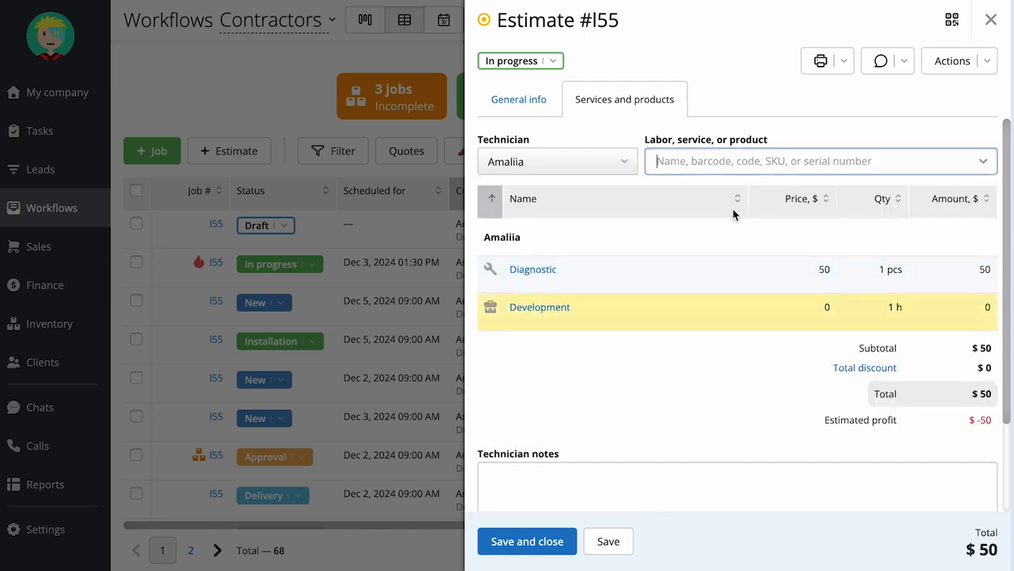
# Step: Add the Installation Air conditioner bundle to the estimate with a quantity of 1
pyautogui.click(748, 163)
pyautogui.click(833, 198)
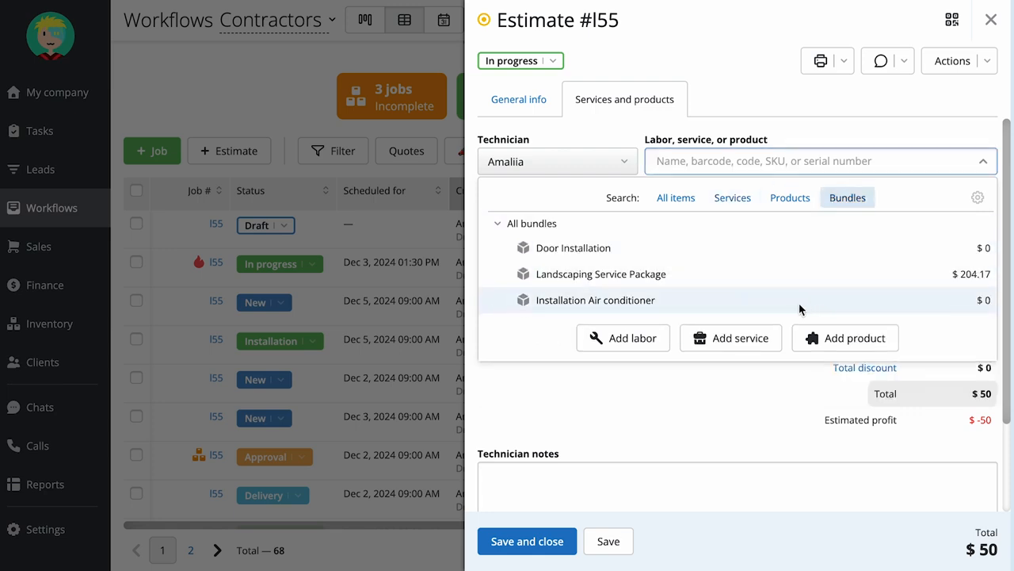
pyautogui.click(718, 300)
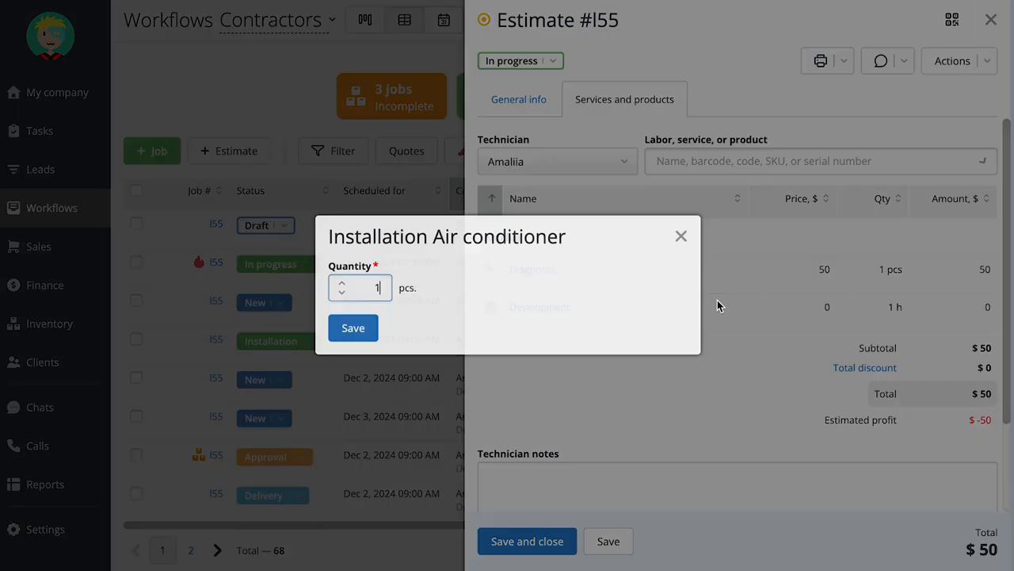
pyautogui.click(353, 326)
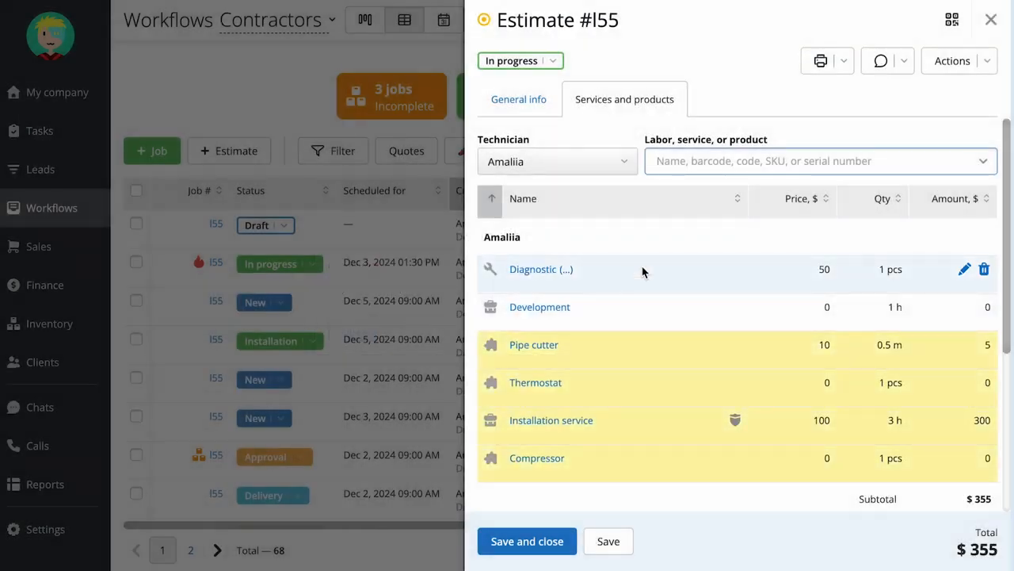
# Step: Examine the items of the Installation Air conditioner bundle in the estimate and in the company's bundle list
pyautogui.scroll(-2, 640, 272)
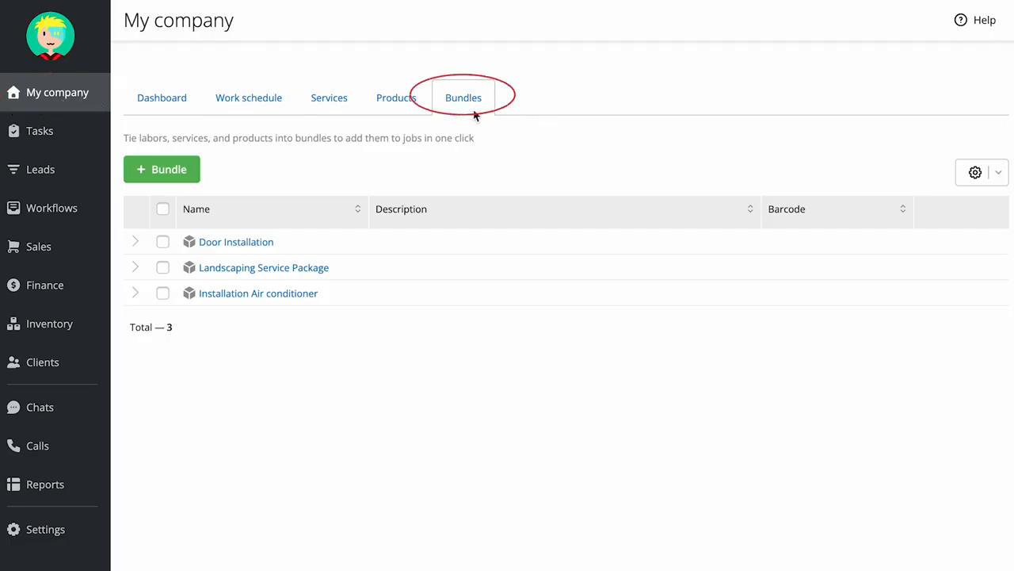
pyautogui.click(135, 295)
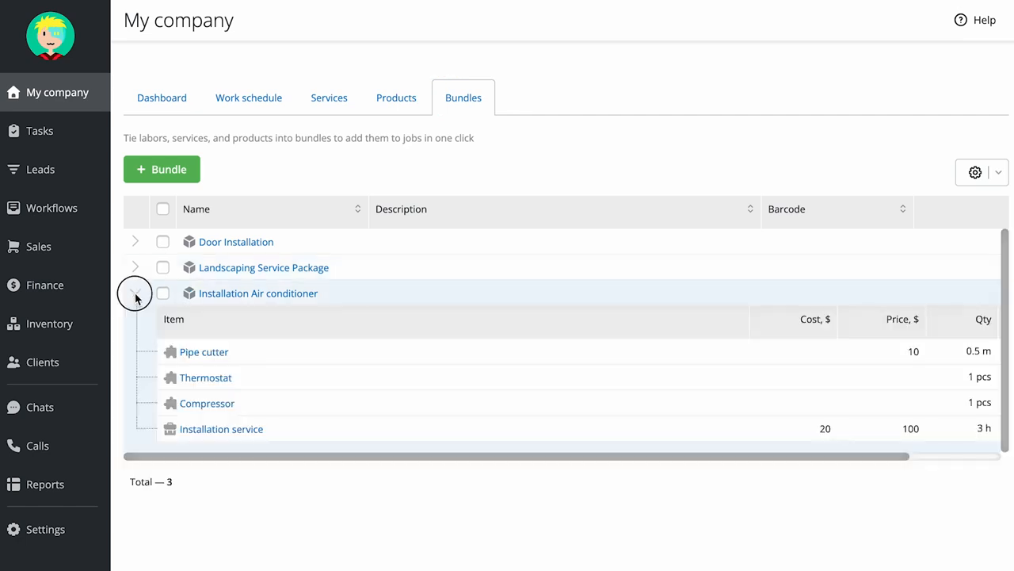
pyautogui.click(135, 295)
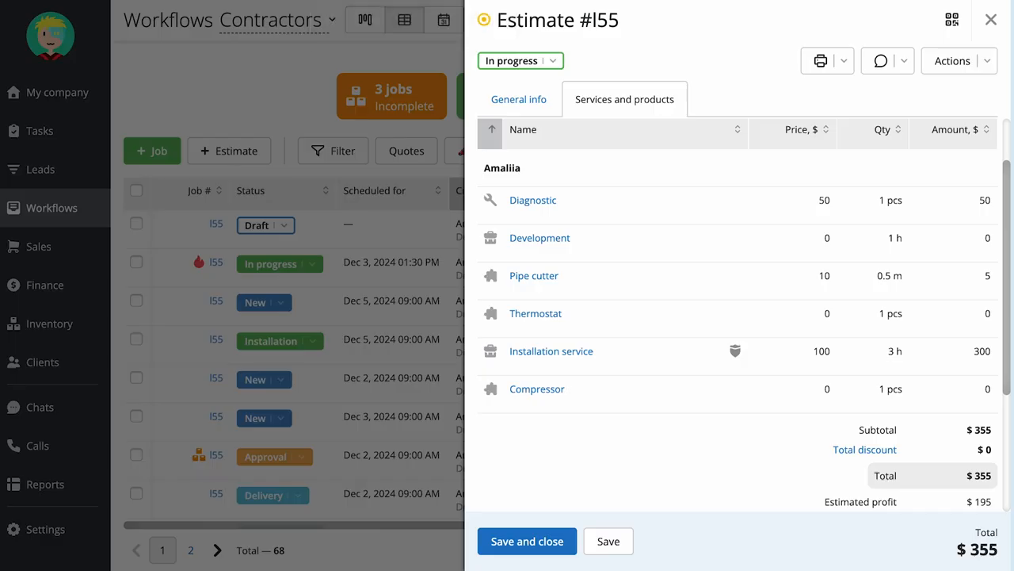
# Step: Save the estimate and open the print preview of its Estimate document
pyautogui.click(600, 541)
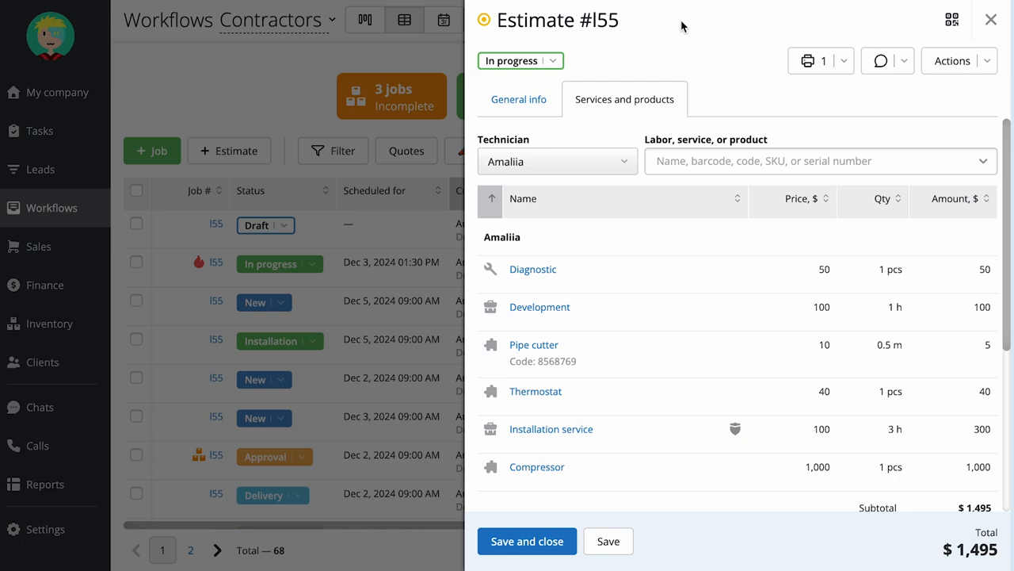
pyautogui.click(813, 61)
pyautogui.click(725, 96)
pyautogui.click(724, 97)
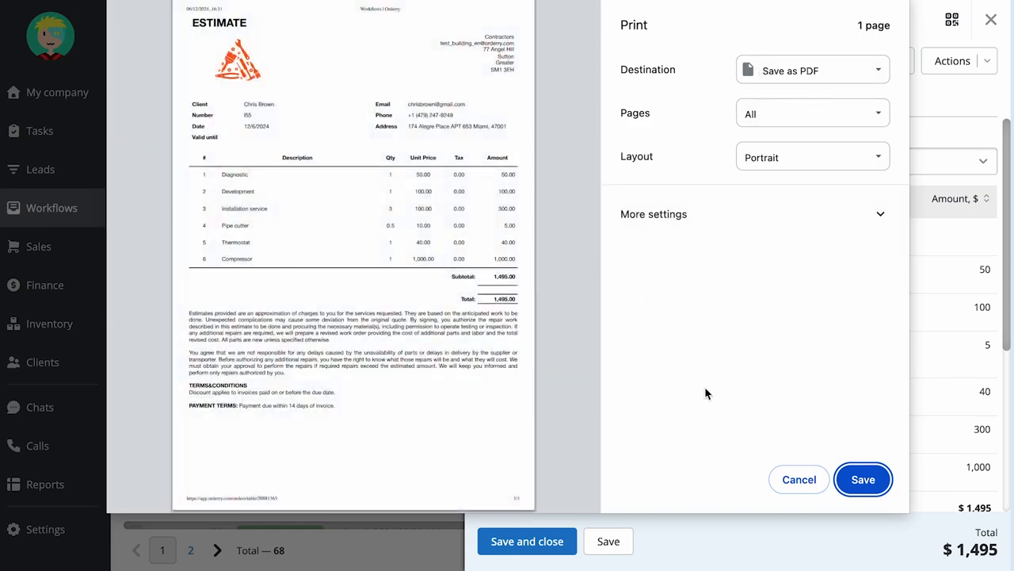
# Step: Close the print preview and examine the ways of contacting the client about the estimate
pyautogui.click(785, 479)
pyautogui.click(905, 62)
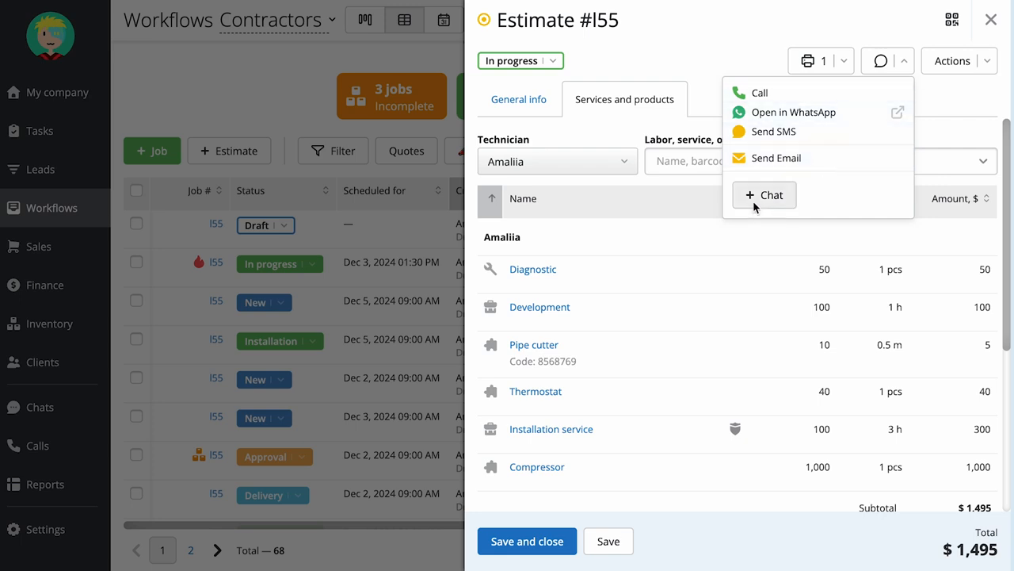
pyautogui.click(753, 39)
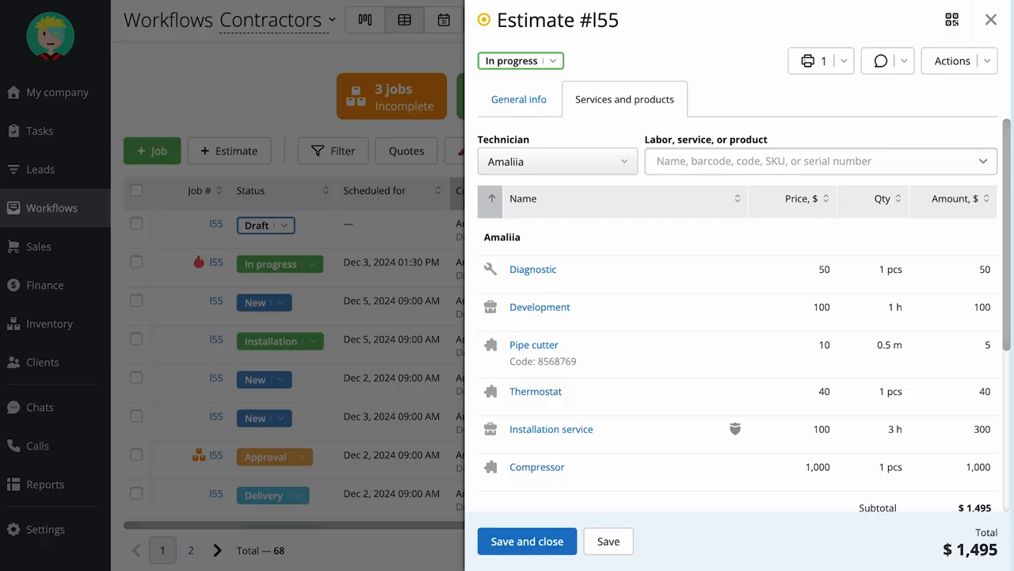
# Step: Set the estimate's status to Sent and open its client-facing public page
pyautogui.click(555, 61)
pyautogui.click(541, 193)
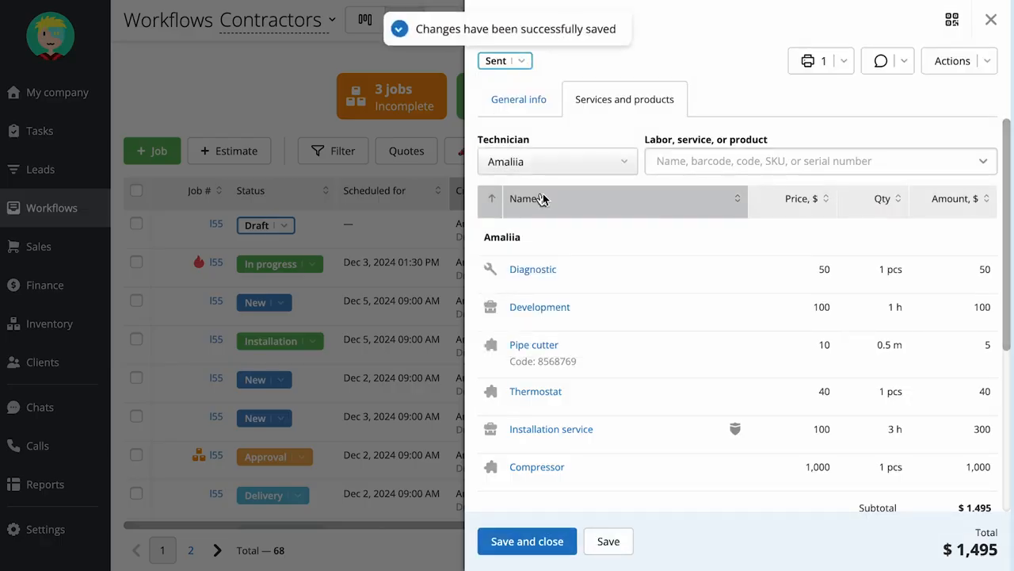
pyautogui.click(953, 63)
pyautogui.click(854, 94)
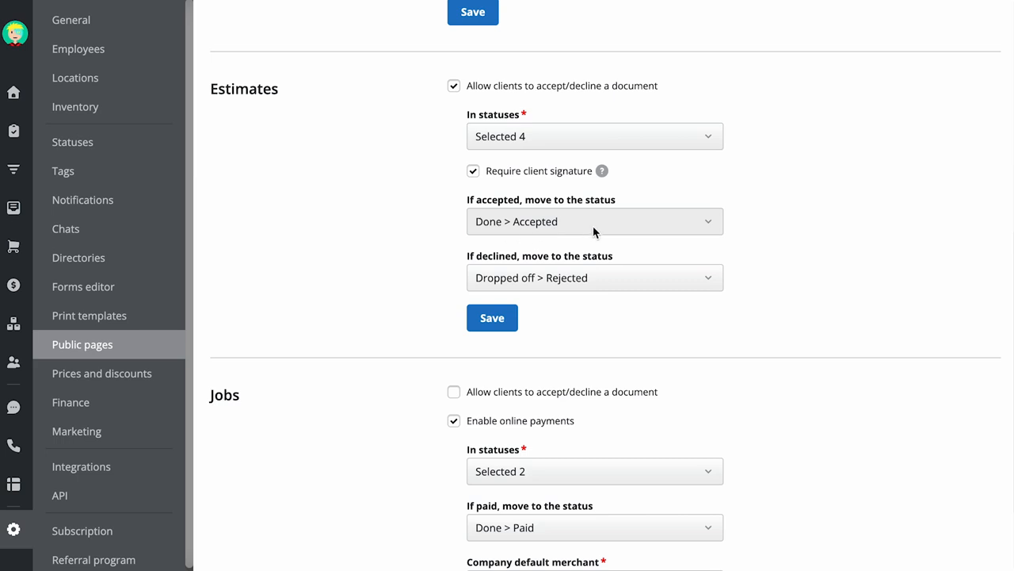
# Step: Examine the estimate settings for public pages, especially the statuses applied when a client accepts or declines
pyautogui.click(593, 225)
pyautogui.click(420, 257)
pyautogui.click(623, 280)
pyautogui.click(394, 279)
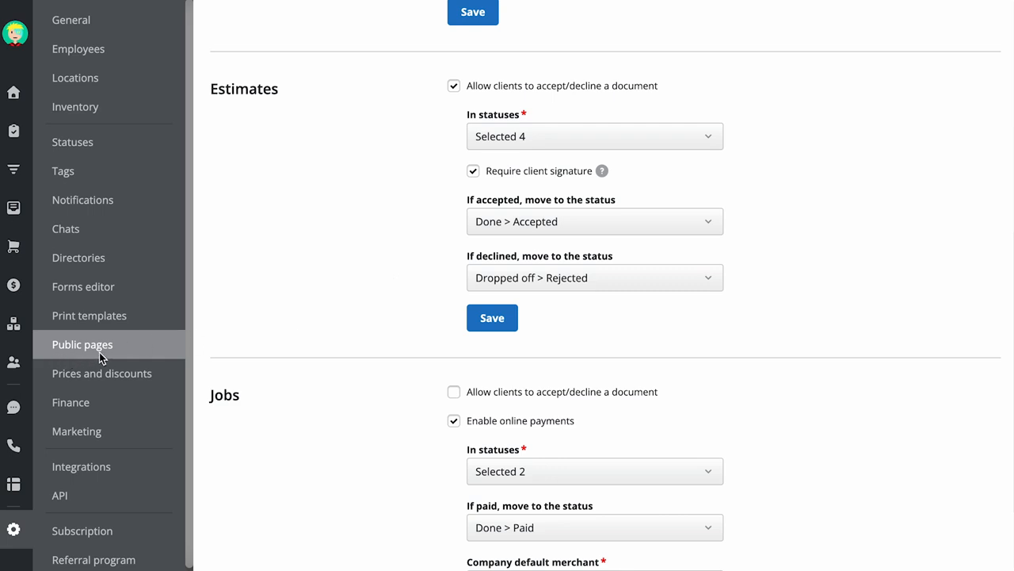
pyautogui.moveTo(469, 199); pyautogui.dragTo(616, 195)
pyautogui.moveTo(466, 256); pyautogui.dragTo(620, 256)
pyautogui.click(404, 252)
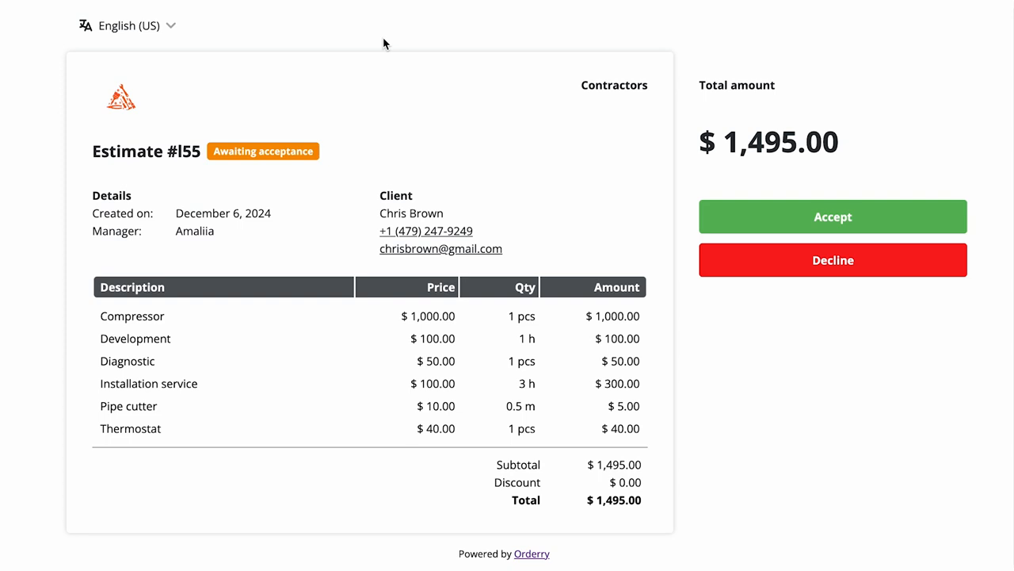
# Step: Accept the estimate on its public page with a hand-drawn client signature and reload the estimate in the workflow
pyautogui.click(796, 215)
pyautogui.moveTo(455, 243)
pyautogui.mouseDown()
pyautogui.moveTo(502, 185)
pyautogui.moveTo(579, 170)
pyautogui.mouseUp()
pyautogui.click(422, 425)
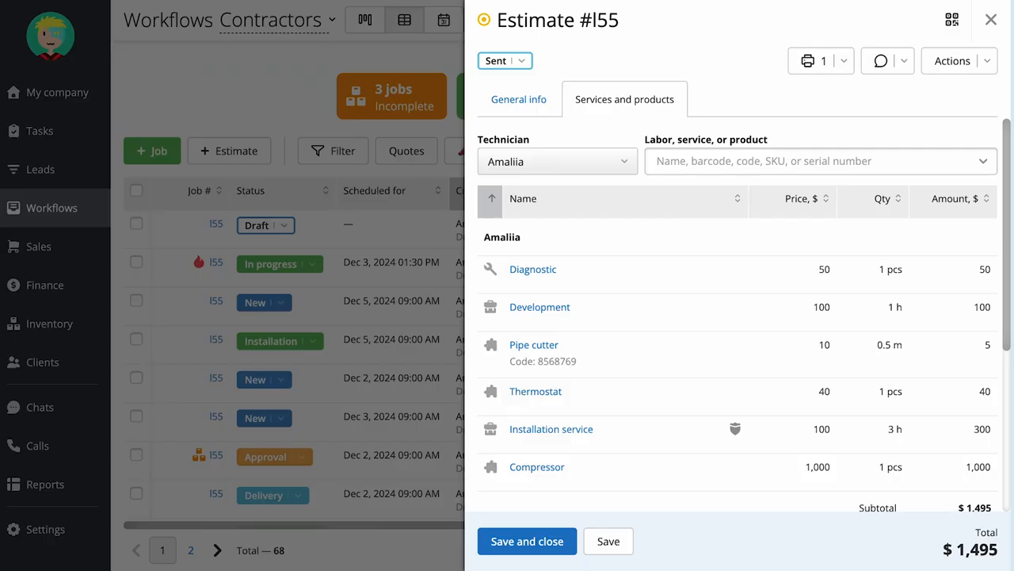
pyautogui.press('super+r')
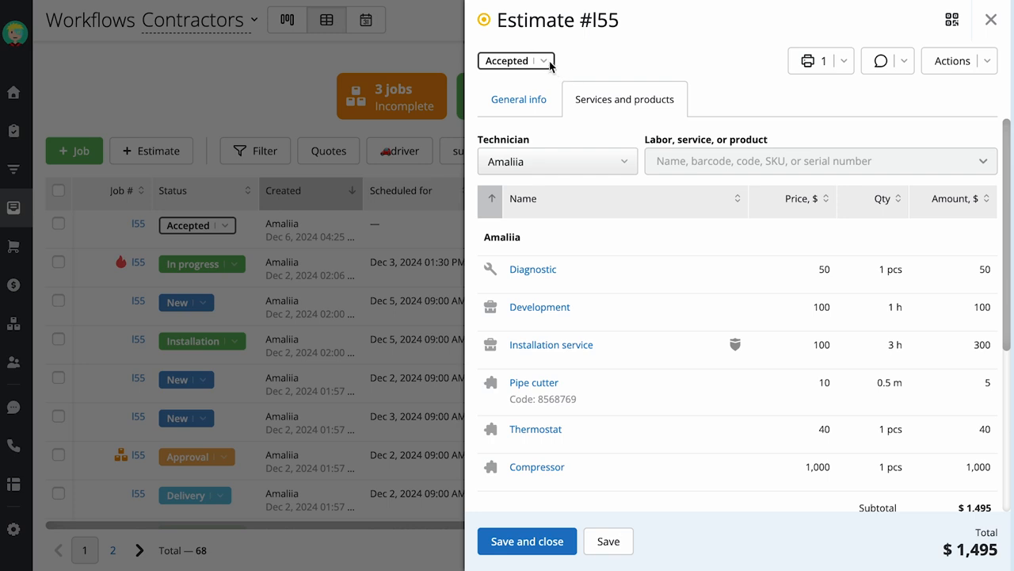
# Step: Convert the accepted estimate into a job by giving it the Job created status, and return to the workflow list
pyautogui.click(552, 66)
pyautogui.scroll(-1, 519, 253)
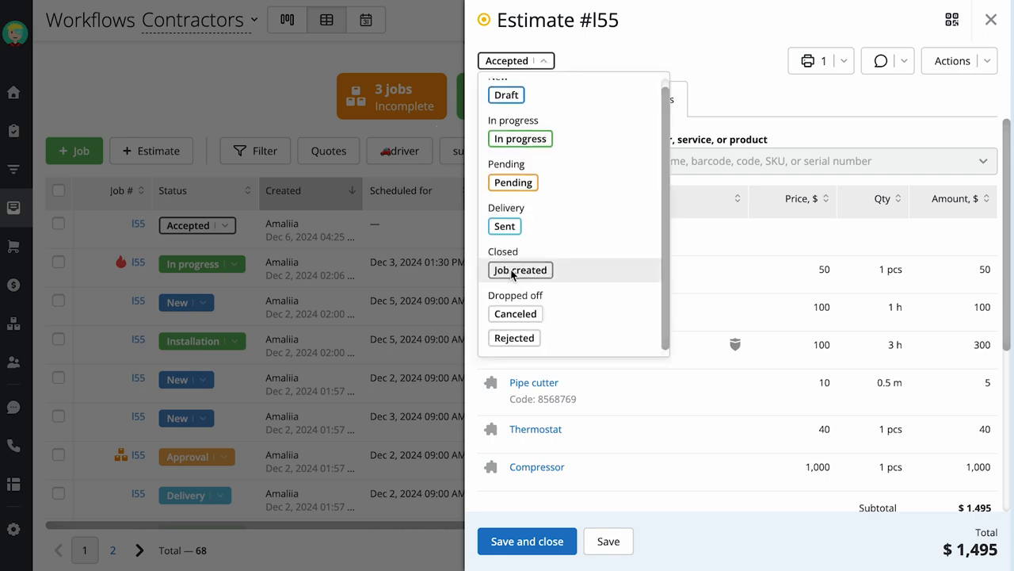
pyautogui.click(584, 275)
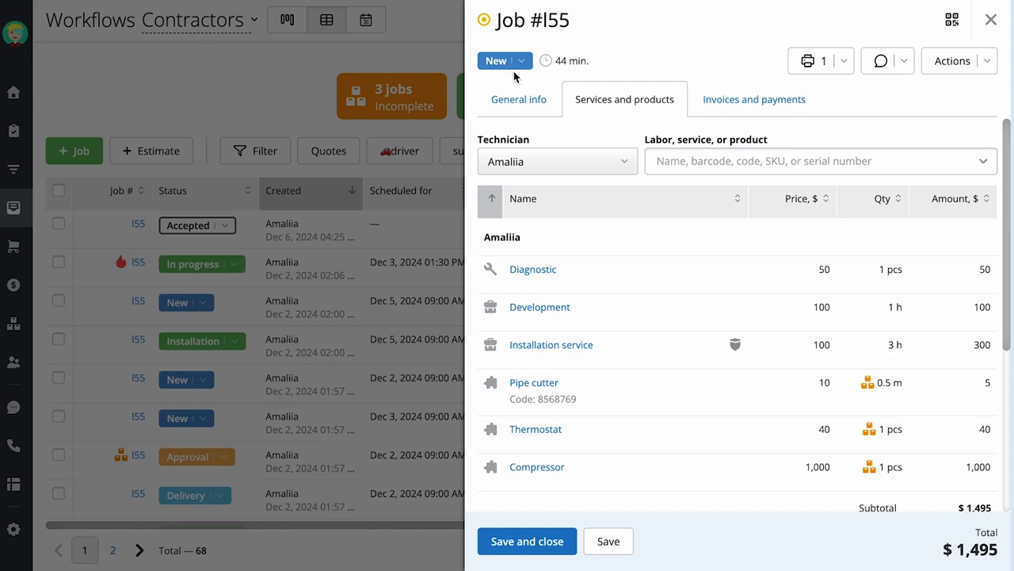
pyautogui.click(275, 77)
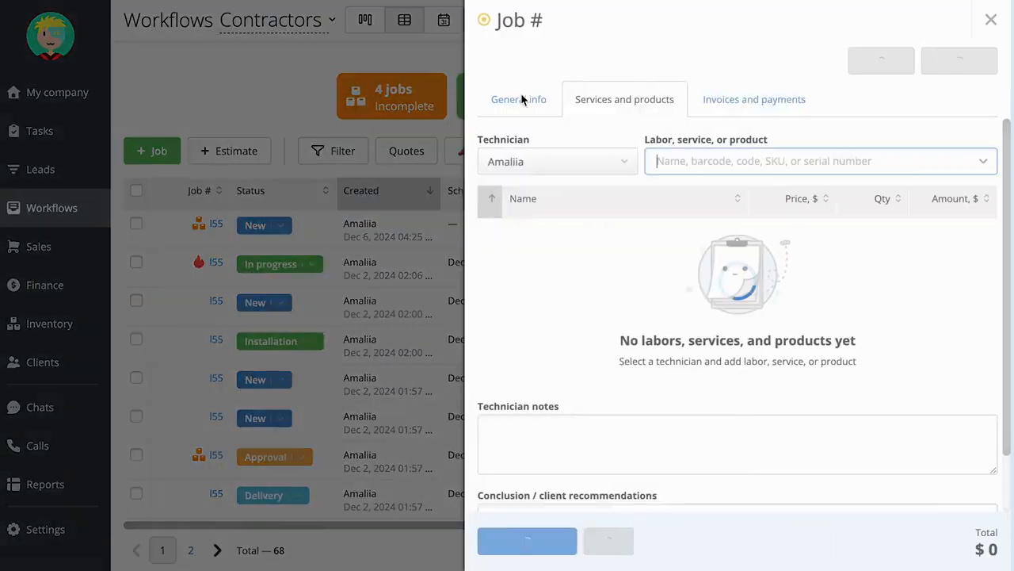
# Step: Schedule the new job for 12/6/2024 12:00 PM with a duration of 5 hours
pyautogui.click(521, 99)
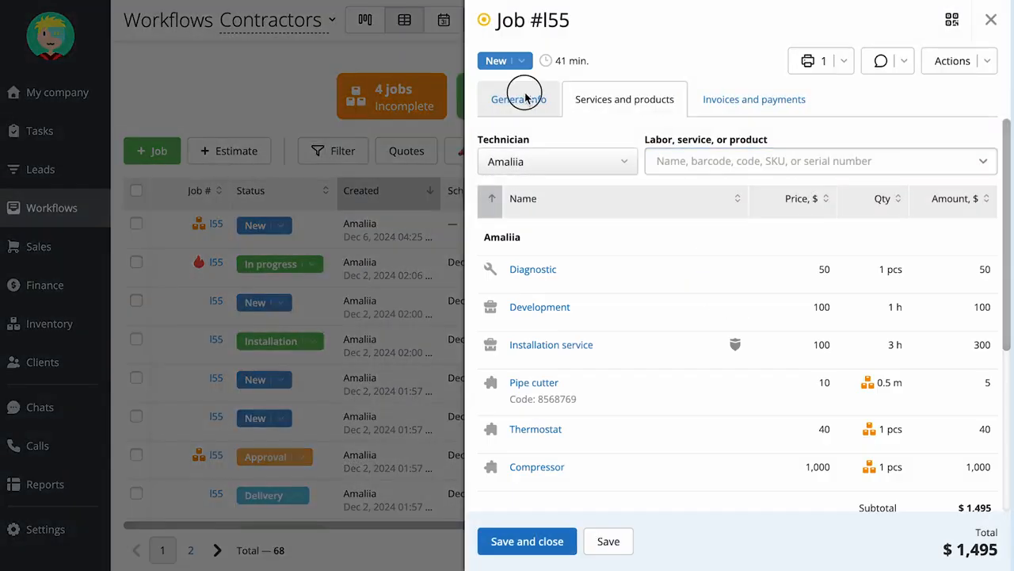
pyautogui.scroll(-2, 674, 317)
pyautogui.click(674, 272)
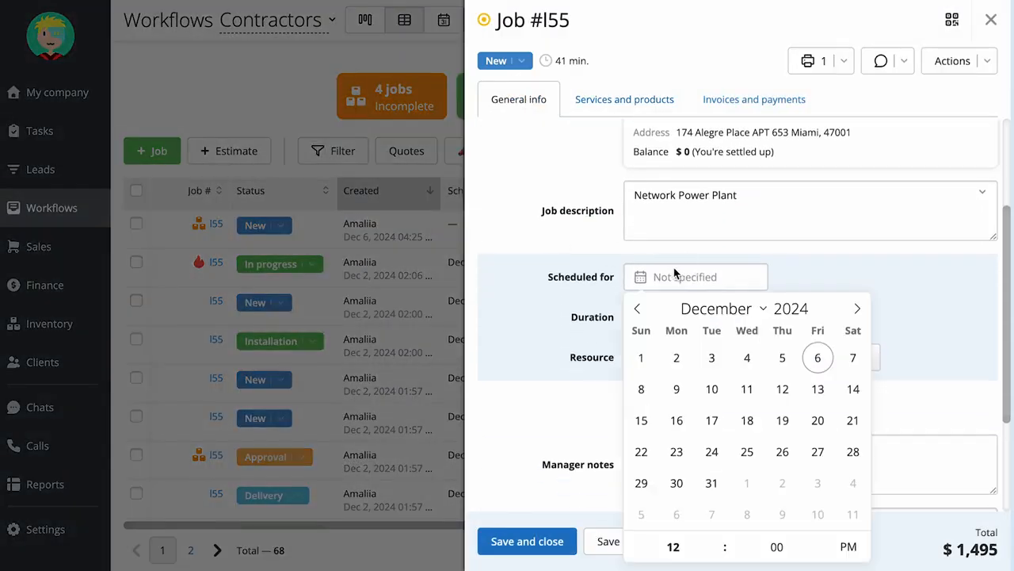
pyautogui.click(817, 358)
pyautogui.click(660, 320)
pyautogui.write('5')
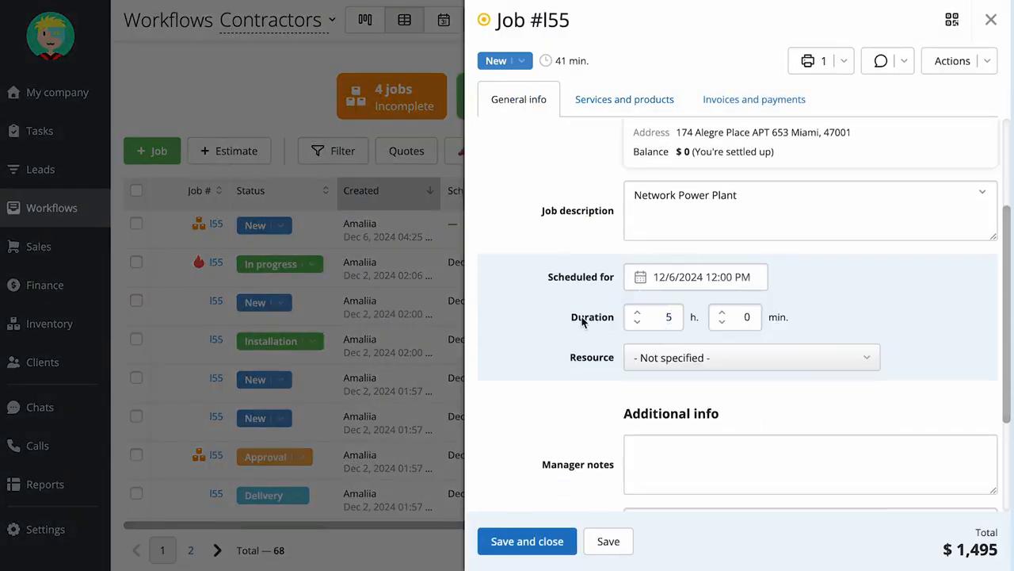
# Step: Choose an assigned technician for the job, and save and close it
pyautogui.scroll(-2, 584, 321)
pyautogui.click(634, 485)
pyautogui.click(679, 508)
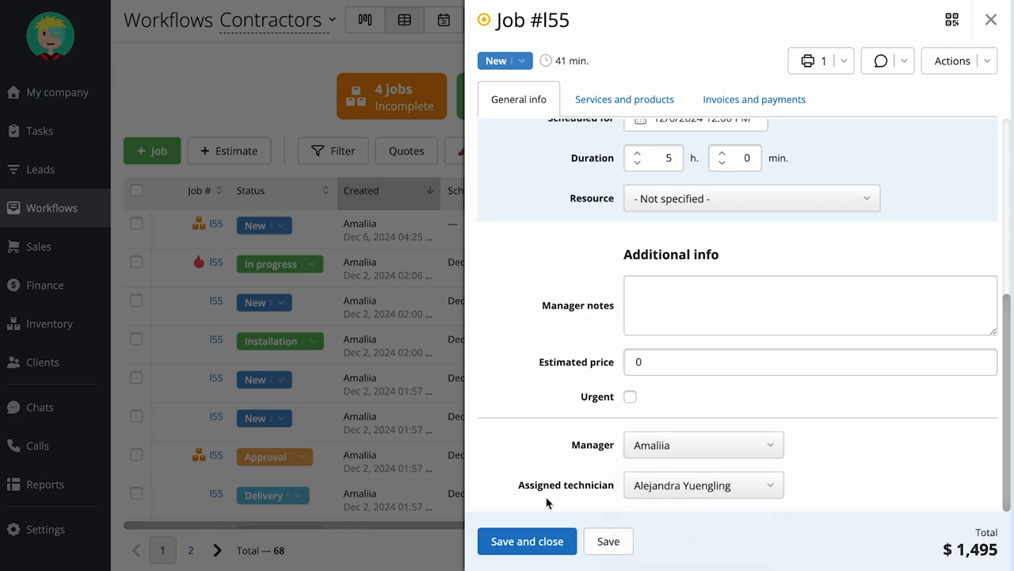
pyautogui.click(537, 539)
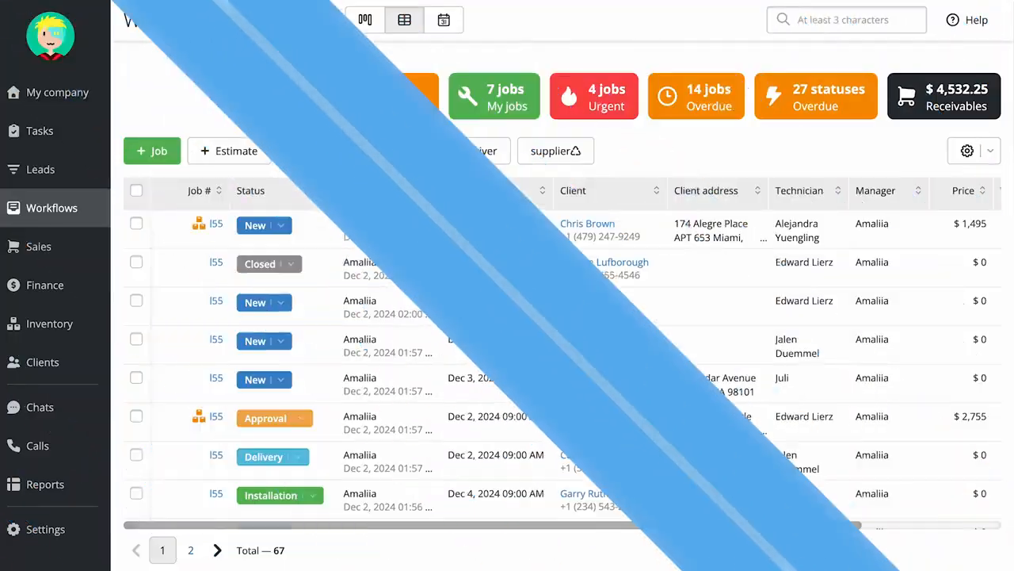
# Step: Find the scheduled job in the calendar view of the workflow and open it from its summary
pyautogui.click(443, 20)
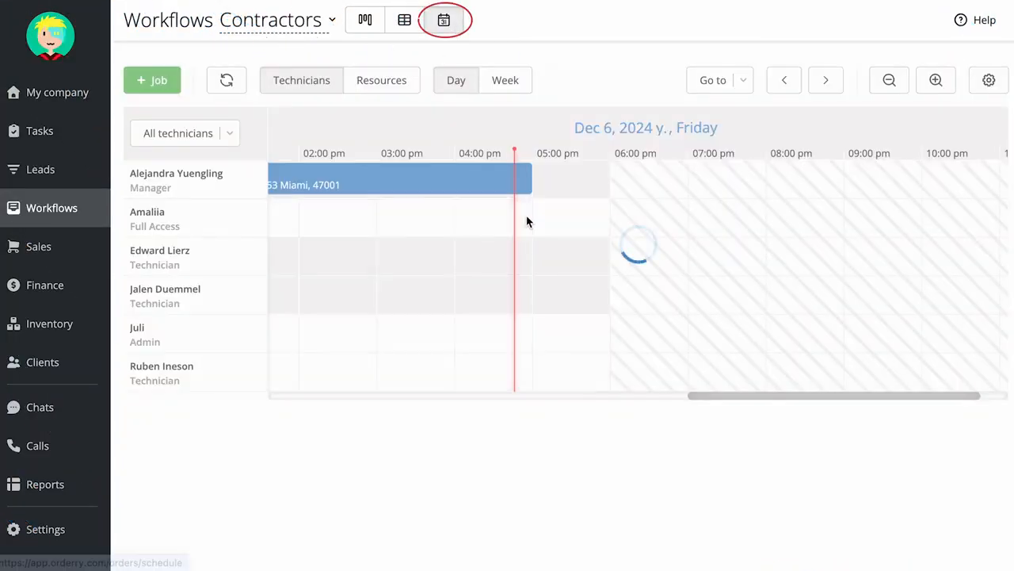
pyautogui.hscroll(-5, 449, 217)
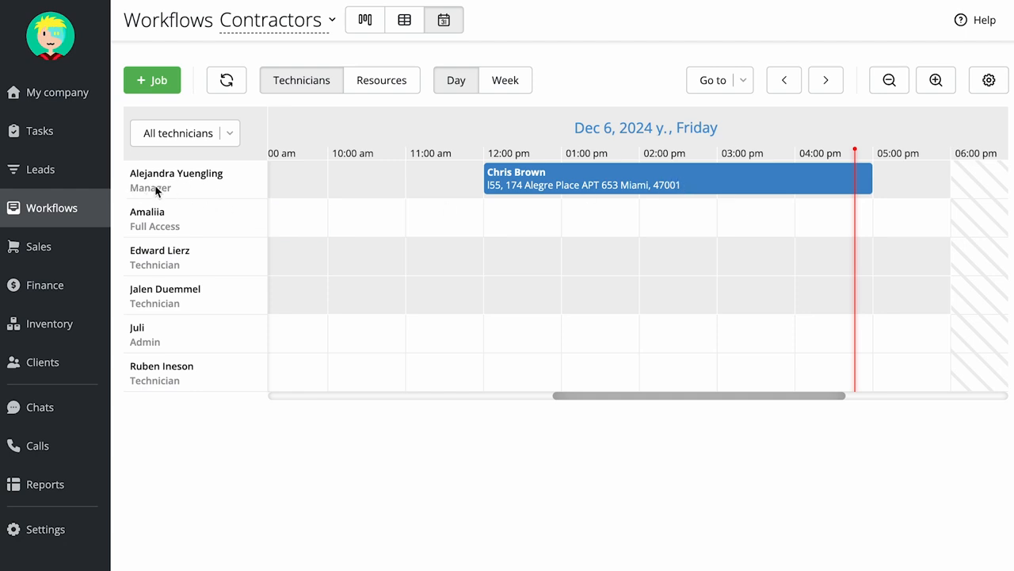
pyautogui.click(698, 178)
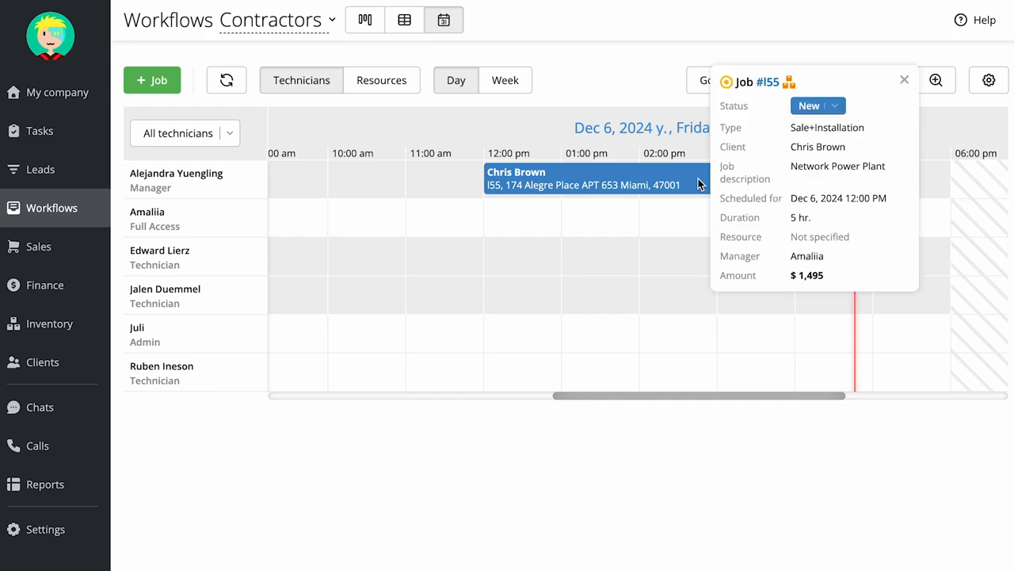
pyautogui.click(769, 83)
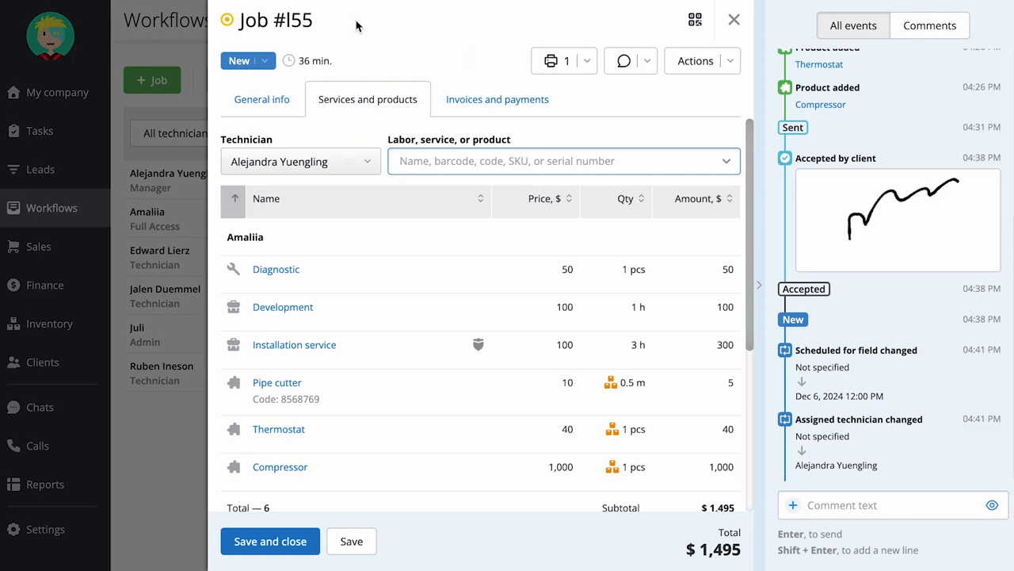
# Step: Change the job's status to In progress
pyautogui.click(263, 60)
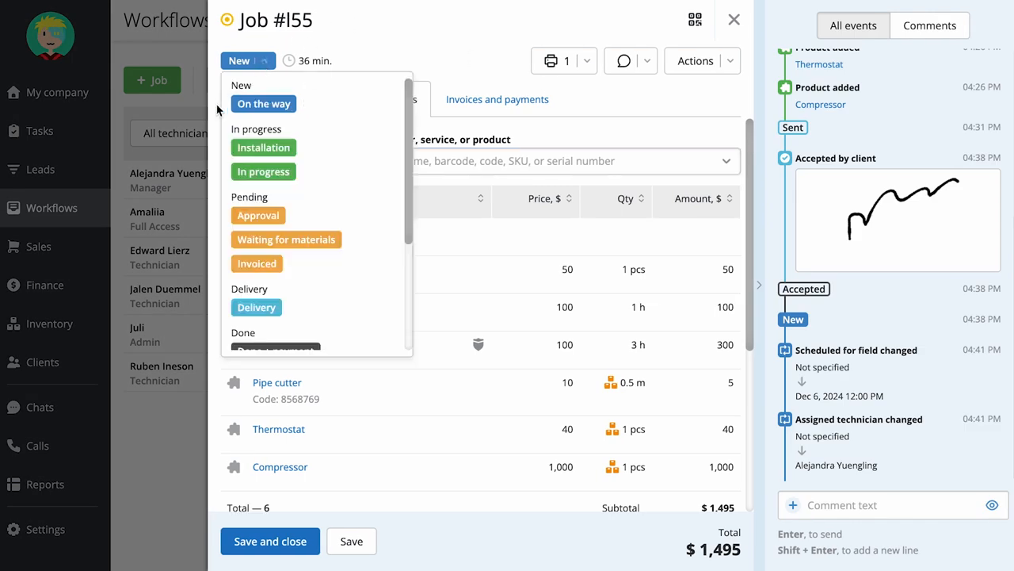
pyautogui.click(310, 169)
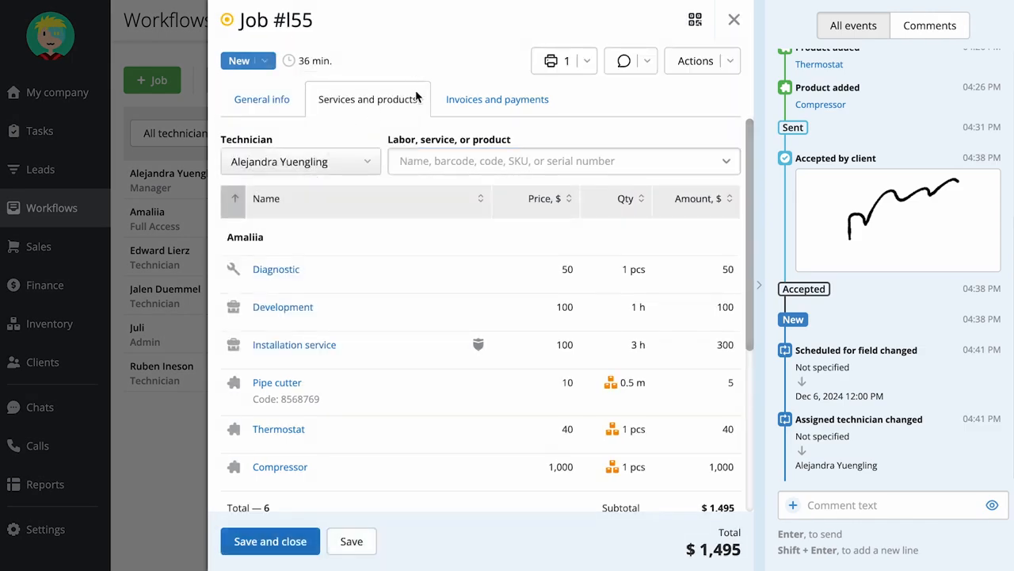
pyautogui.scroll(-2, 433, 279)
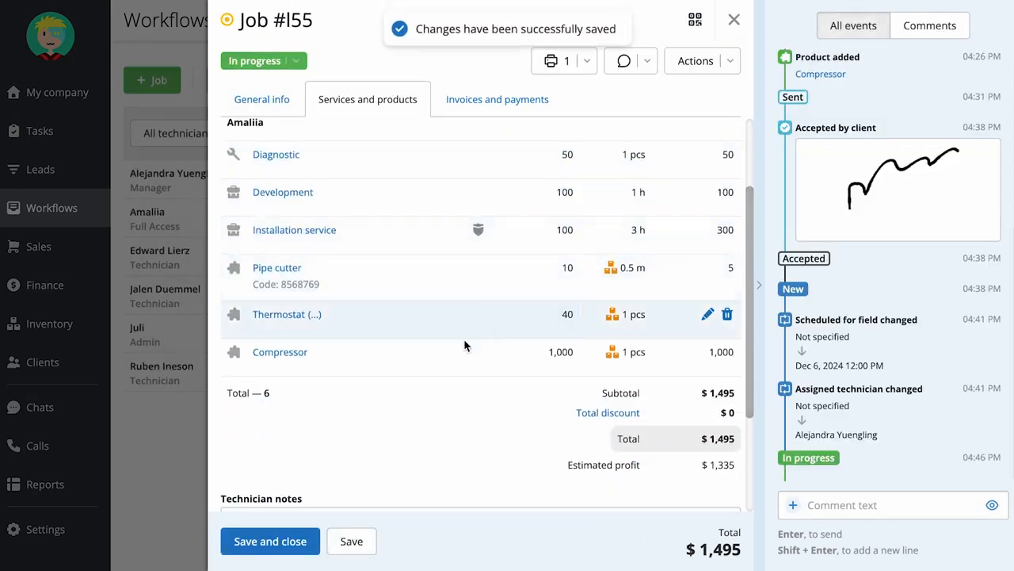
# Step: Post the comment "comments" in the job's event feed and attach an orange-tagged image file
pyautogui.click(857, 506)
pyautogui.write('comments')
pyautogui.press('Return')
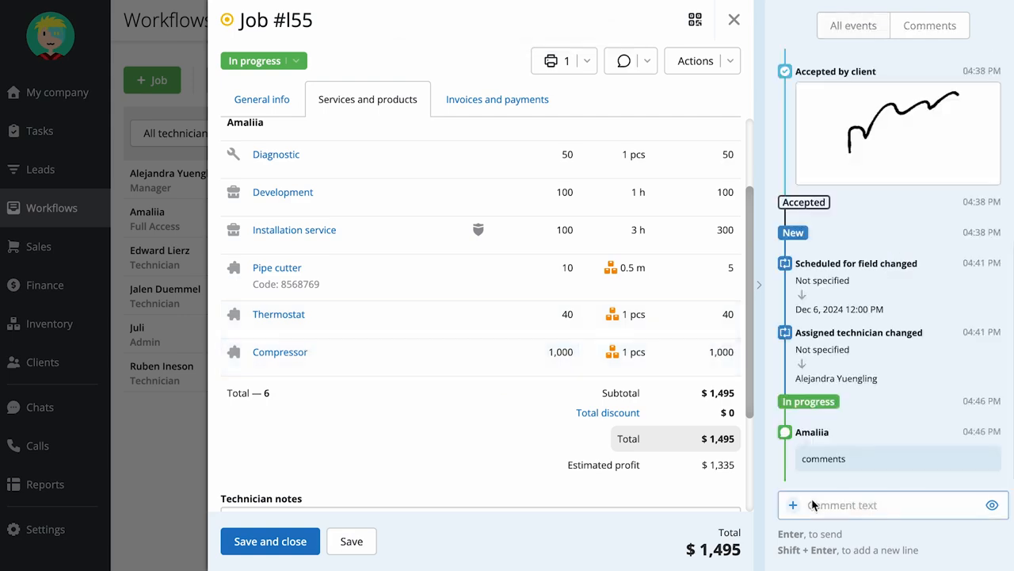
pyautogui.click(792, 505)
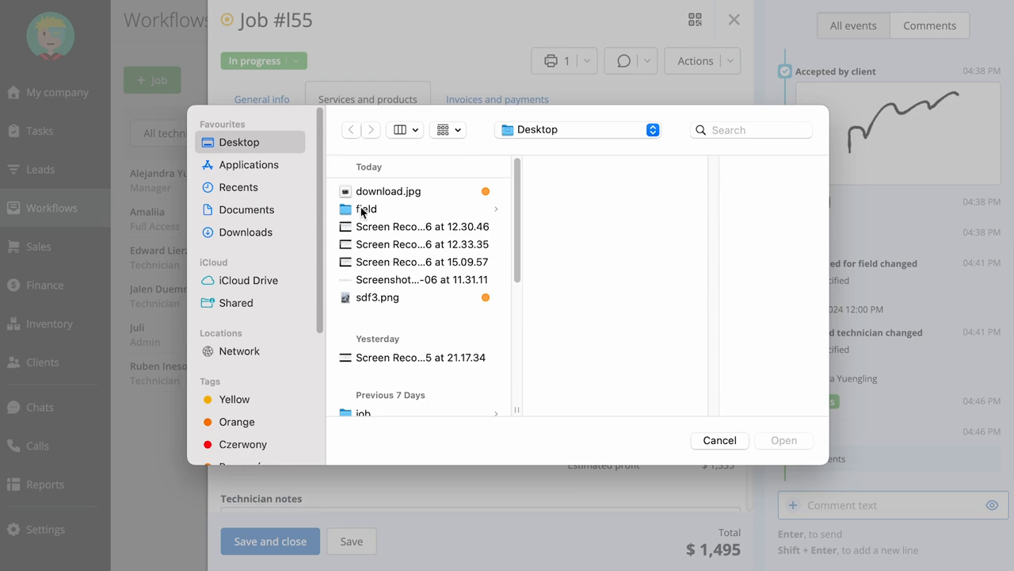
pyautogui.click(255, 421)
pyautogui.doubleClick(397, 212)
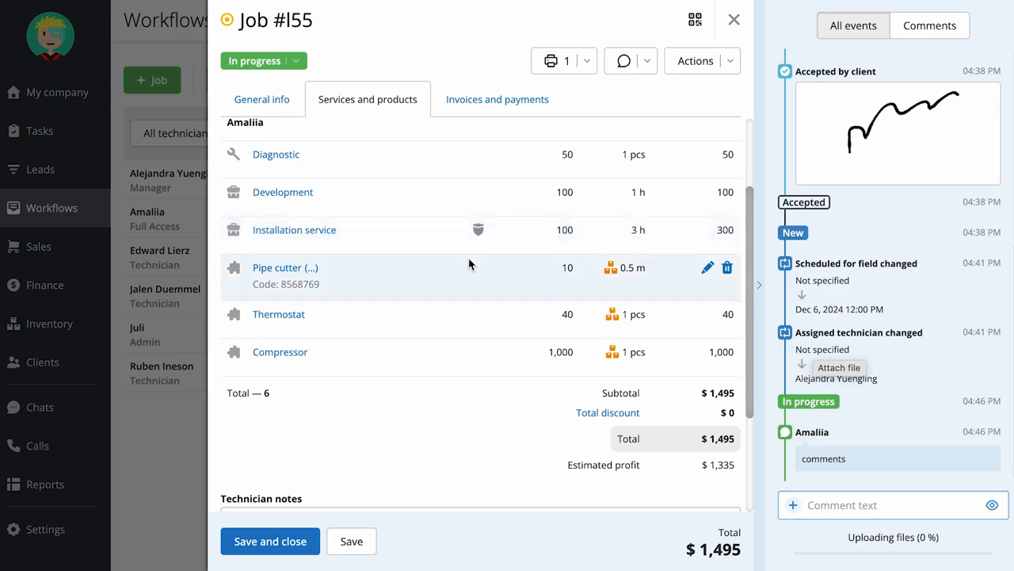
# Step: Deduct 0.5 m of the Pipe cutter from Cell 1 of the Contractors warehouse and save the item
pyautogui.click(473, 267)
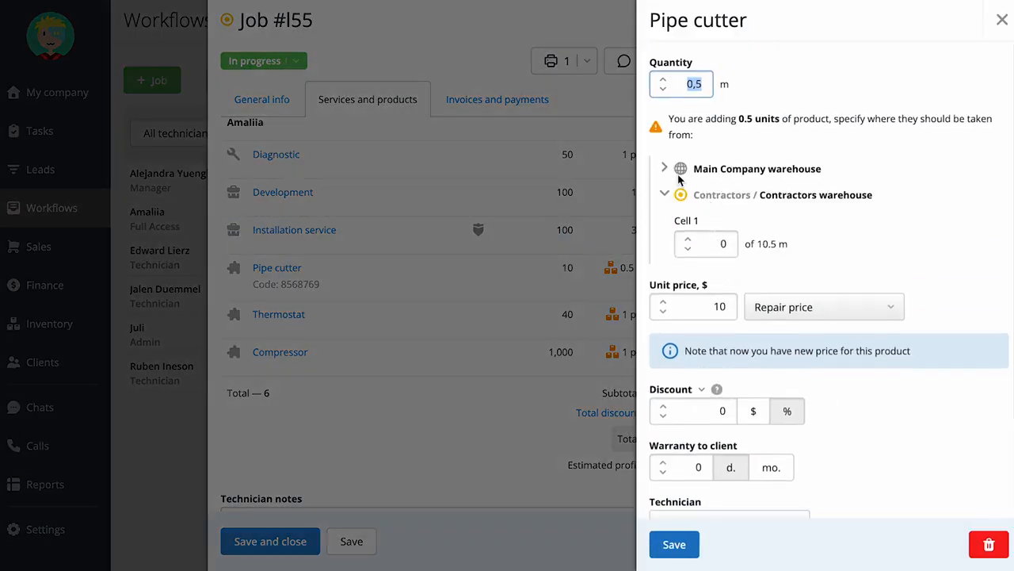
pyautogui.click(664, 169)
pyautogui.click(665, 169)
pyautogui.click(708, 245)
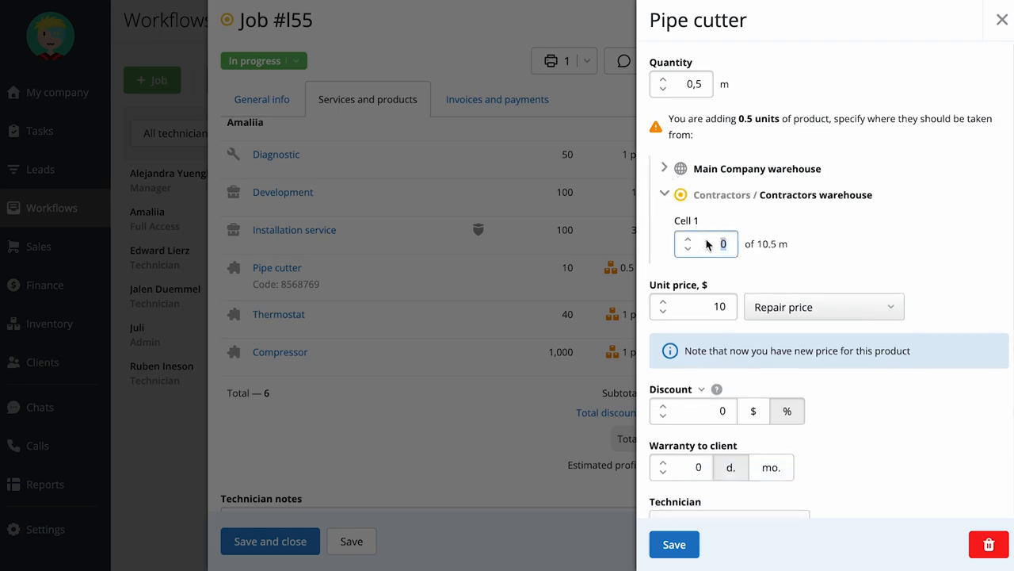
pyautogui.write('0.5')
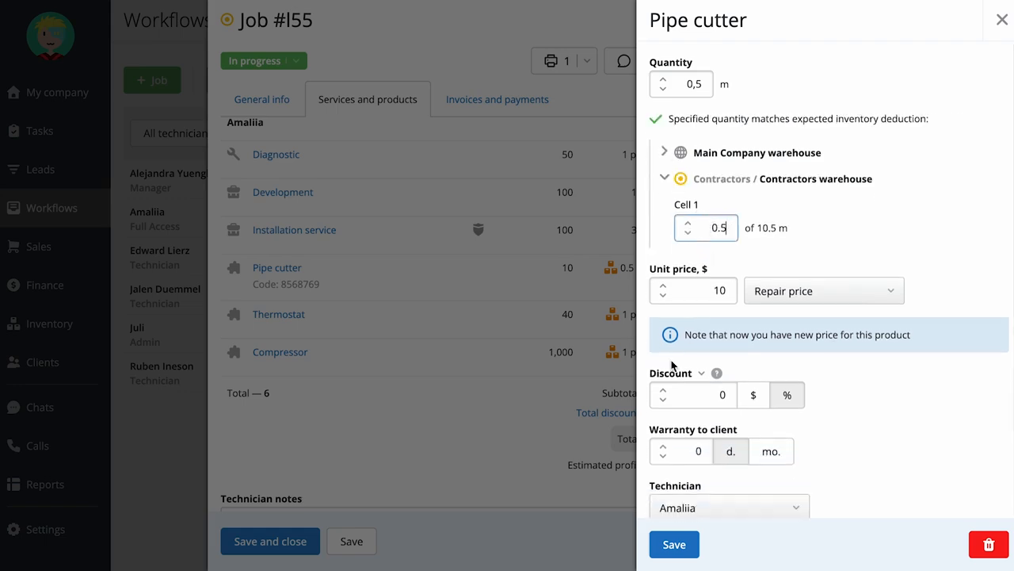
pyautogui.click(674, 543)
# Step: Deduct 1 piece of the Thermostat from its warehouse stock and save the item
pyautogui.click(519, 315)
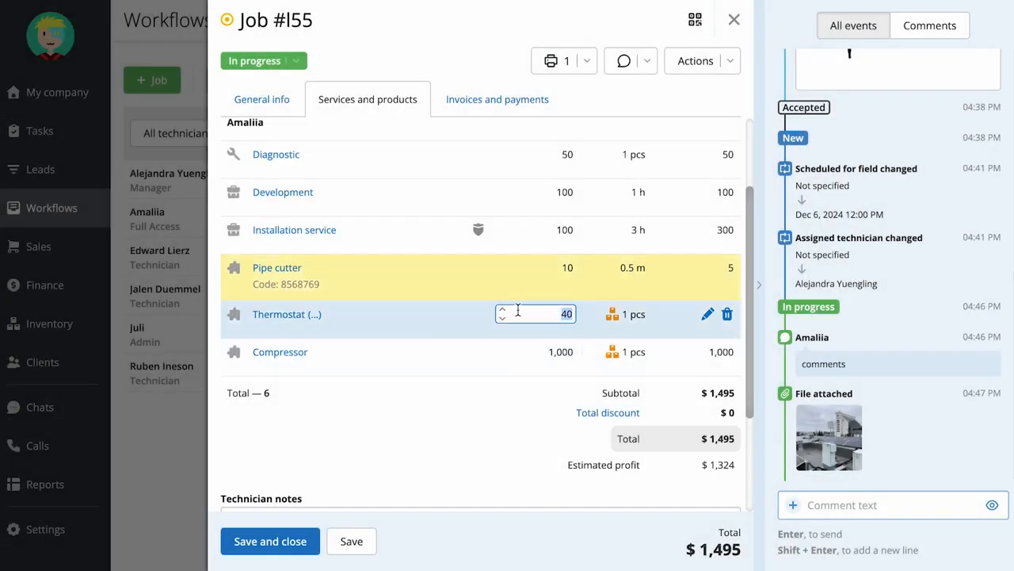
pyautogui.click(452, 322)
pyautogui.click(705, 204)
pyautogui.write('1')
pyautogui.click(674, 543)
# Step: Deduct 1 piece of the Compressor from Bin 1A of the Main Company warehouse and save the item
pyautogui.click(479, 353)
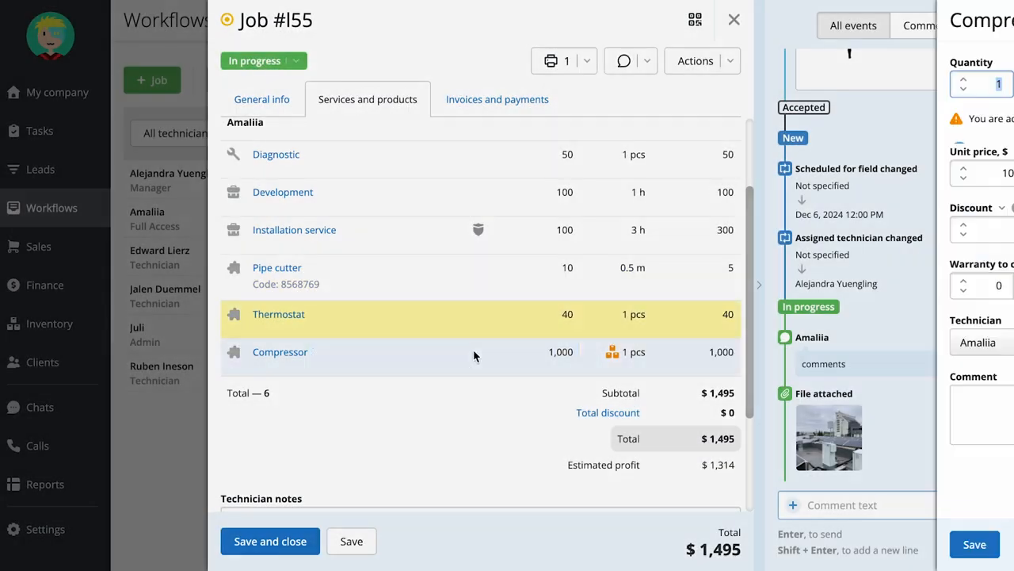
pyautogui.click(699, 202)
pyautogui.write('1')
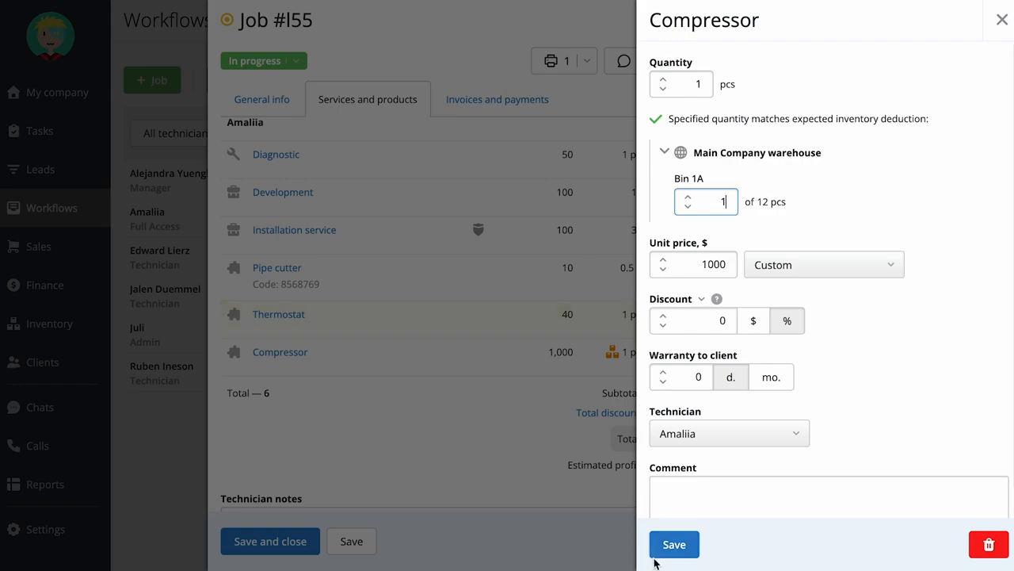
pyautogui.click(675, 544)
# Step: Change the job's status to Closed to bring up its payment form
pyautogui.click(298, 63)
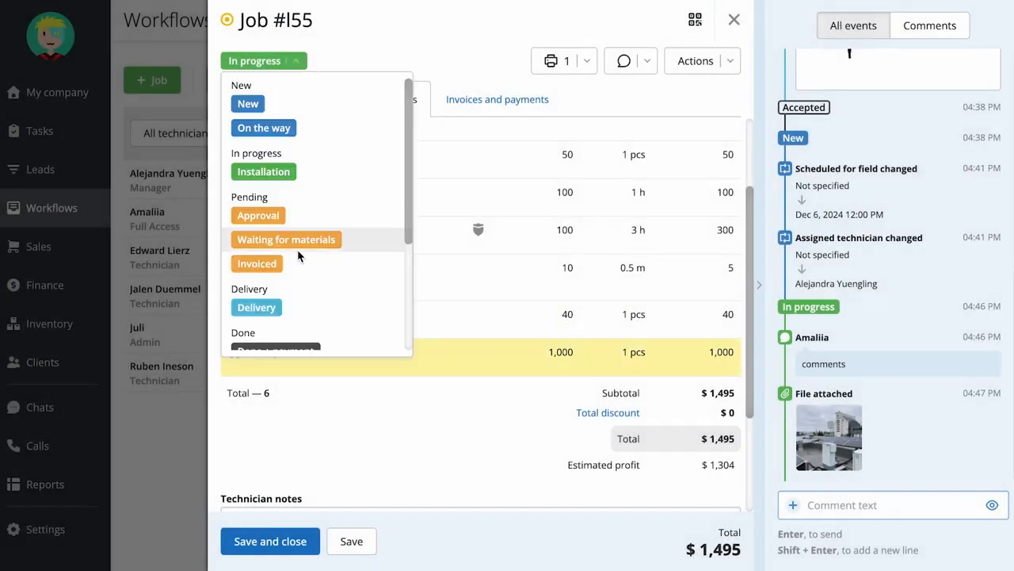
pyautogui.scroll(-3, 306, 301)
pyautogui.click(306, 277)
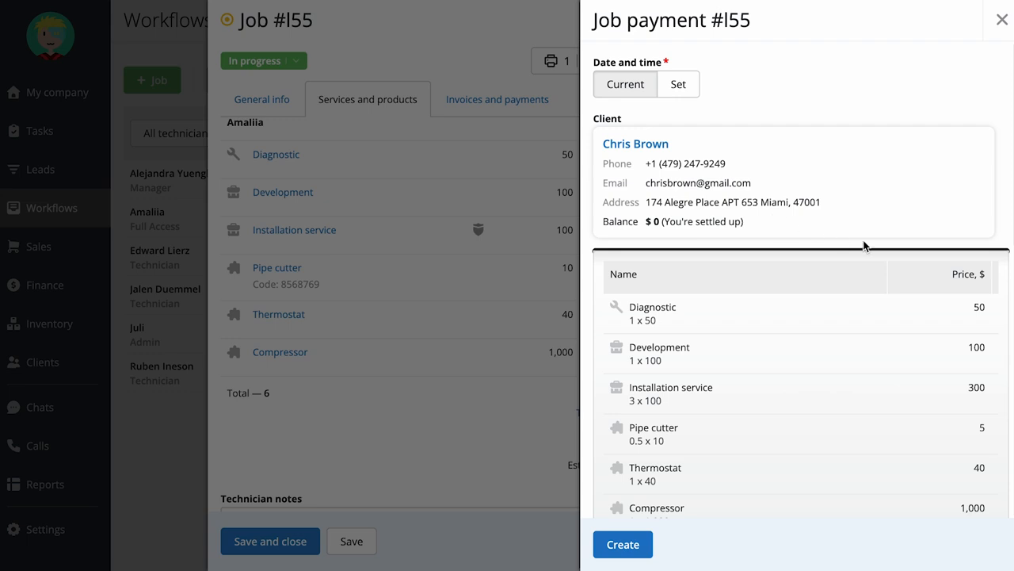
# Step: Compare the cashless option, then select the Cash payment method with the Cash cashbox for the job payment
pyautogui.scroll(-5, 864, 246)
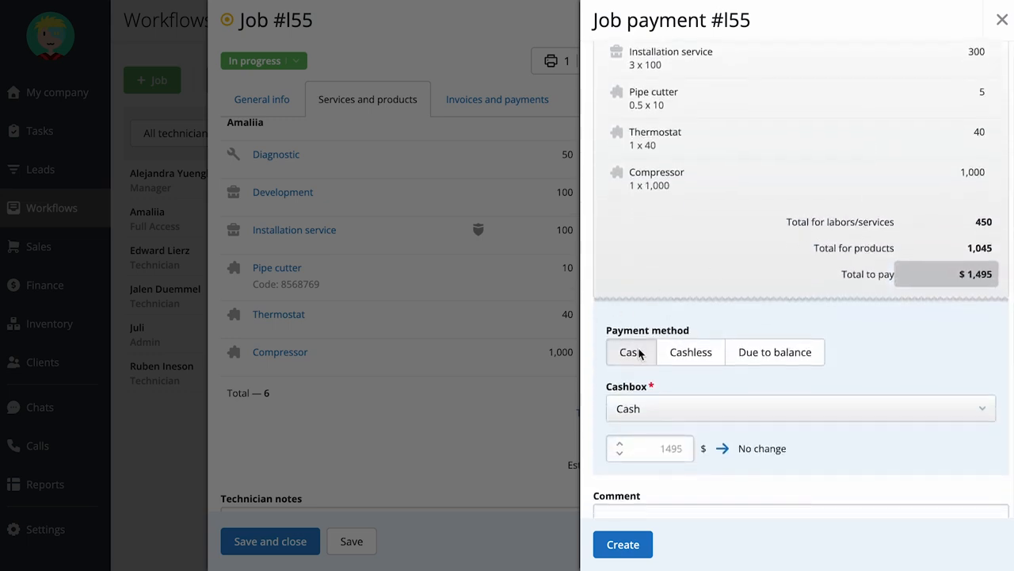
pyautogui.click(688, 357)
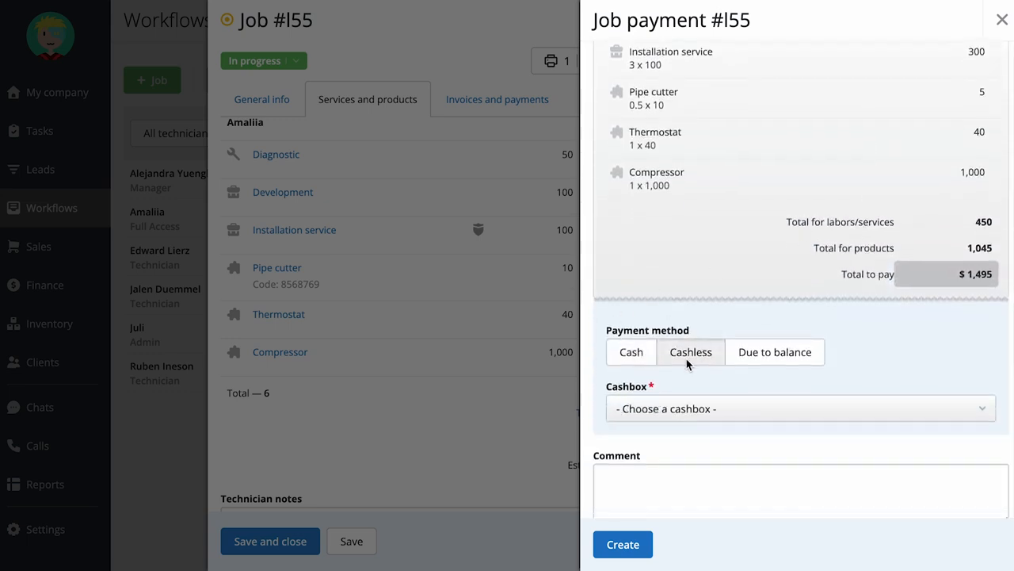
pyautogui.click(641, 351)
pyautogui.scroll(-3, 664, 317)
pyautogui.click(779, 119)
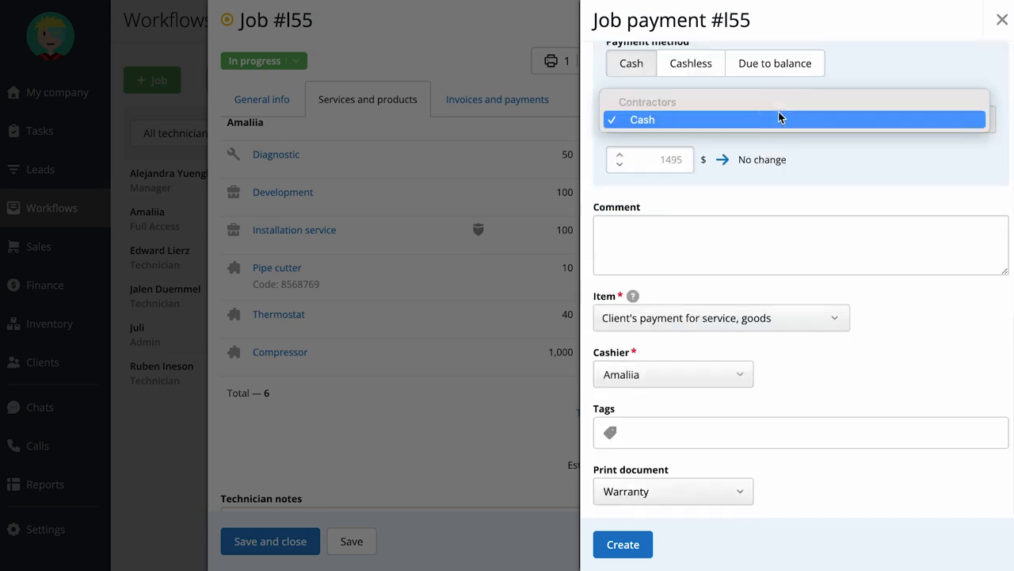
pyautogui.click(831, 177)
pyautogui.scroll(2, 825, 174)
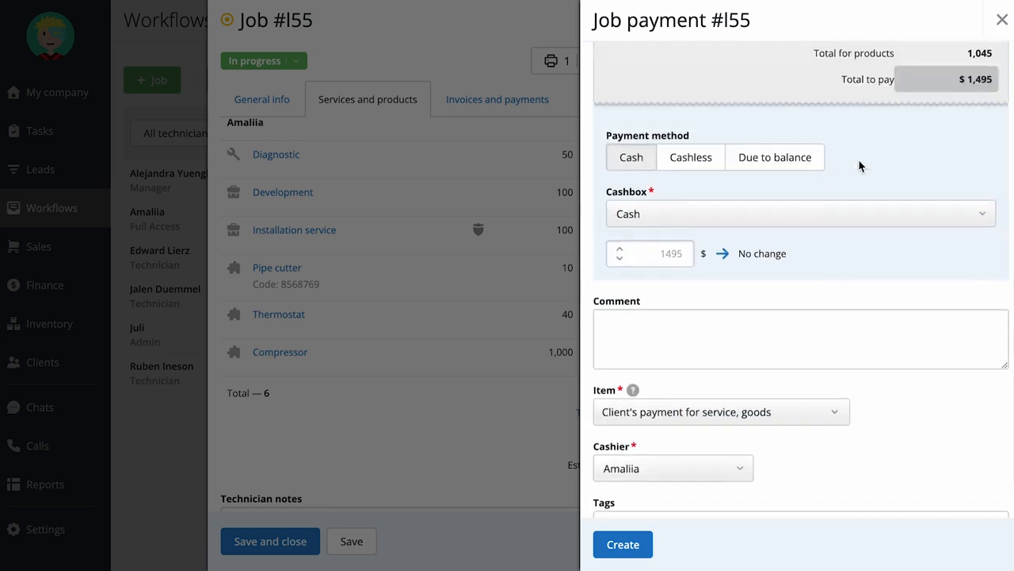
# Step: Check the print document options, create the job payment with Warranty selected, and dismiss the print preview without saving
pyautogui.scroll(-2, 860, 162)
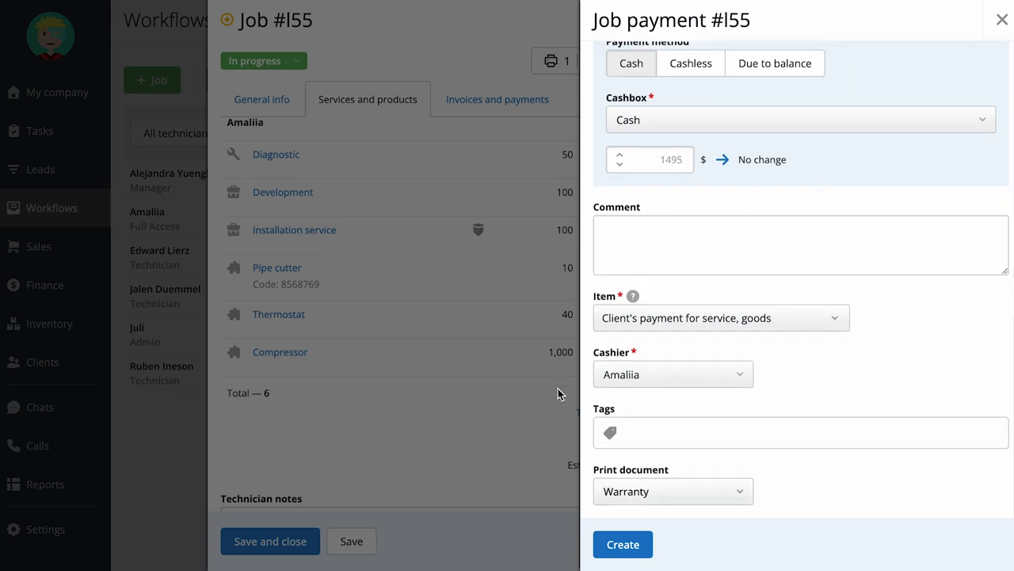
pyautogui.click(708, 492)
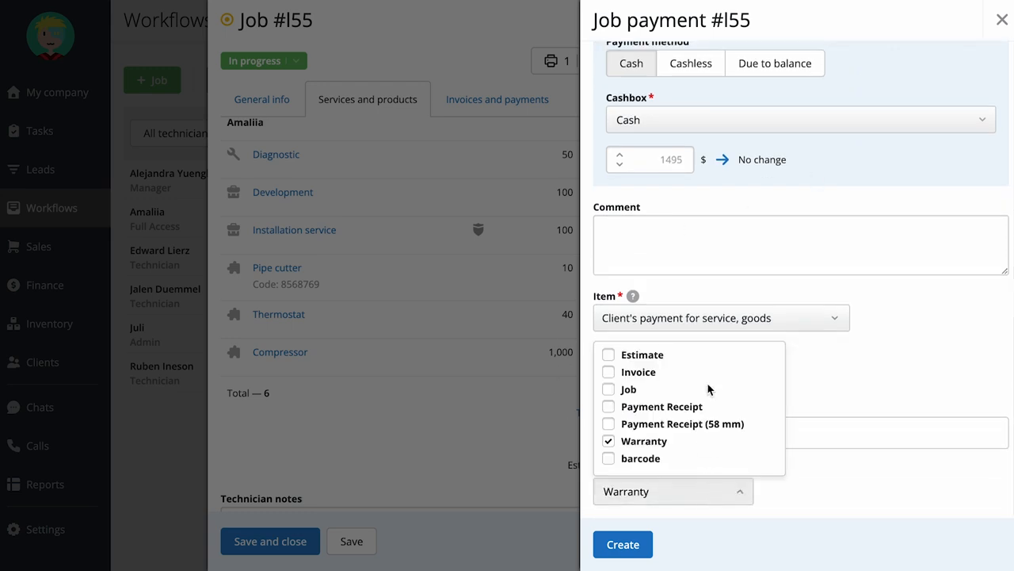
pyautogui.click(820, 496)
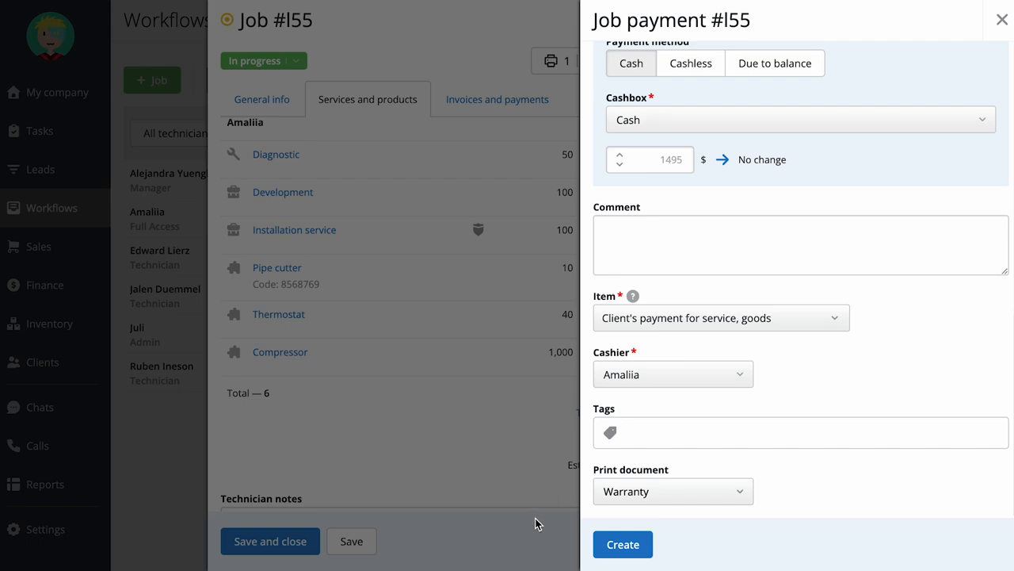
pyautogui.click(637, 547)
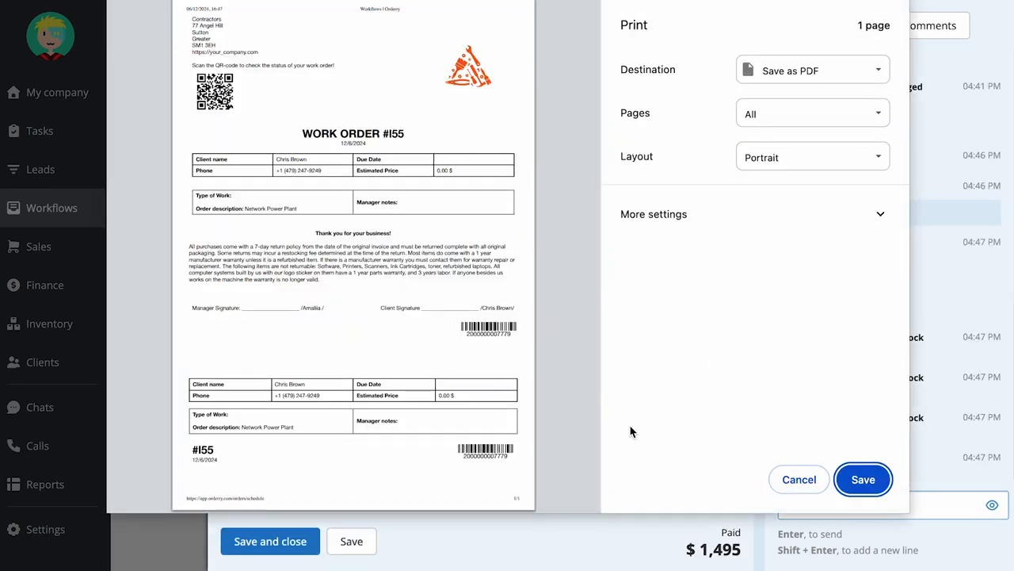
pyautogui.click(800, 479)
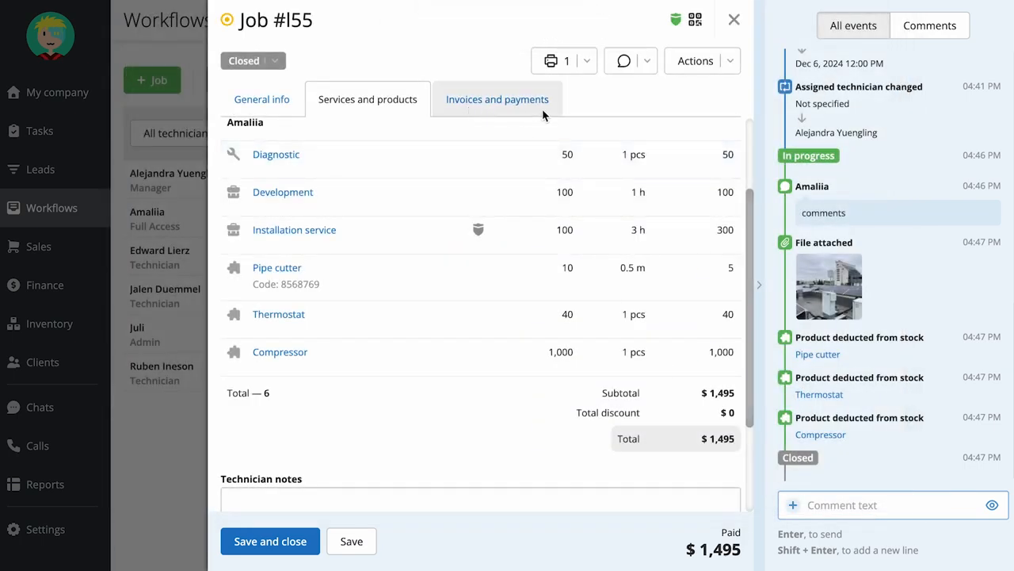
# Step: Look through the closed job's invoices, payment links and payments, and return to the technicians' schedule
pyautogui.click(542, 108)
pyautogui.scroll(-2, 504, 250)
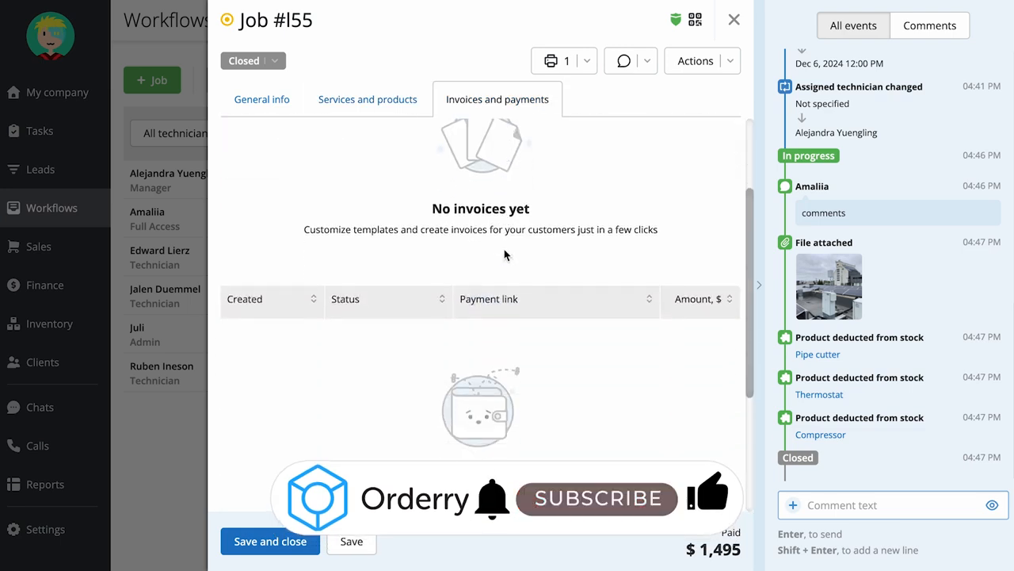
pyautogui.scroll(-5, 504, 254)
pyautogui.scroll(3, 504, 254)
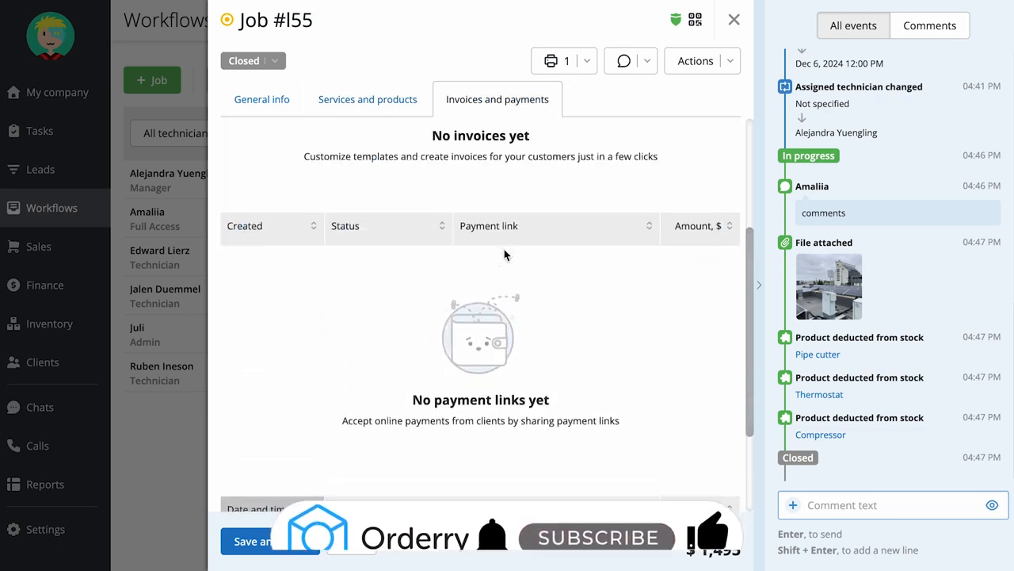
pyautogui.scroll(3, 504, 254)
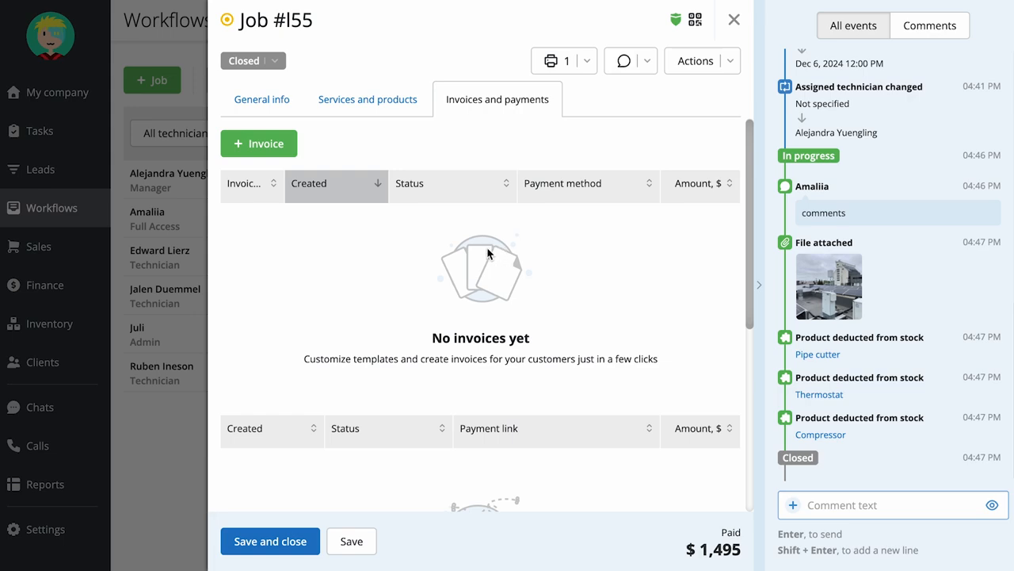
pyautogui.click(183, 419)
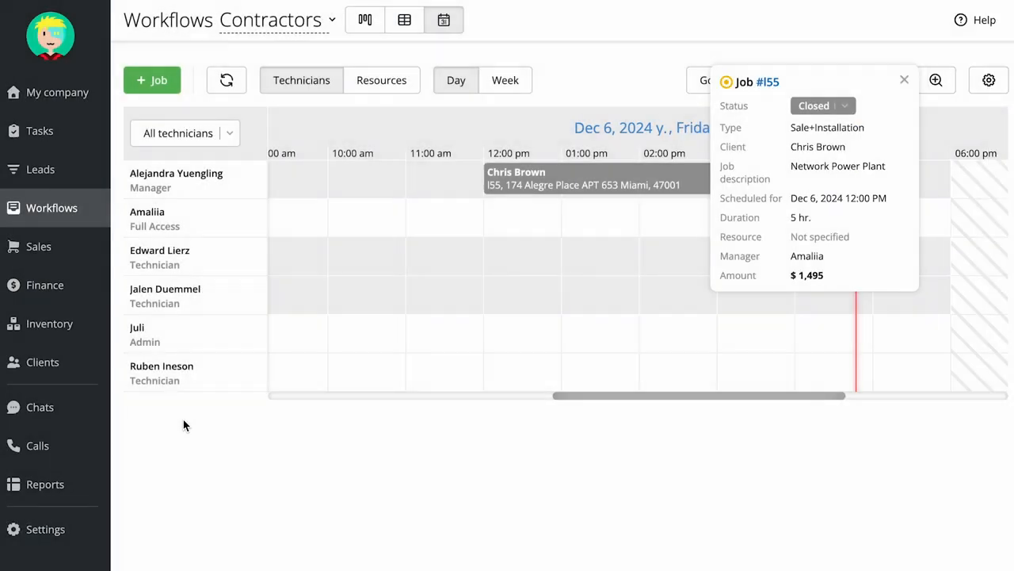
pyautogui.click(286, 418)
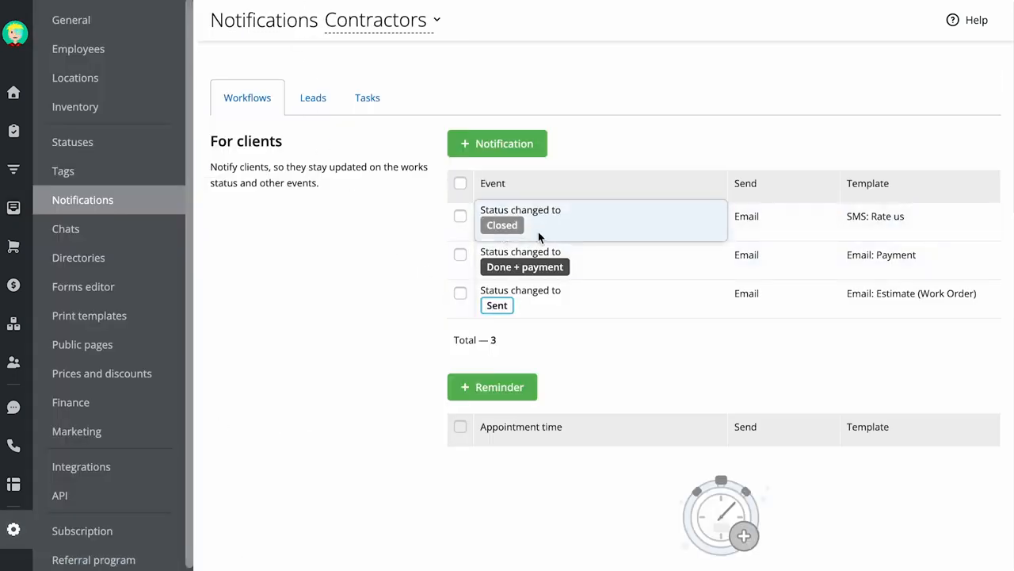
# Step: Look over the client notification rules for workflows and open the Customer reviews marketing report
pyautogui.scroll(-10, 903, 234)
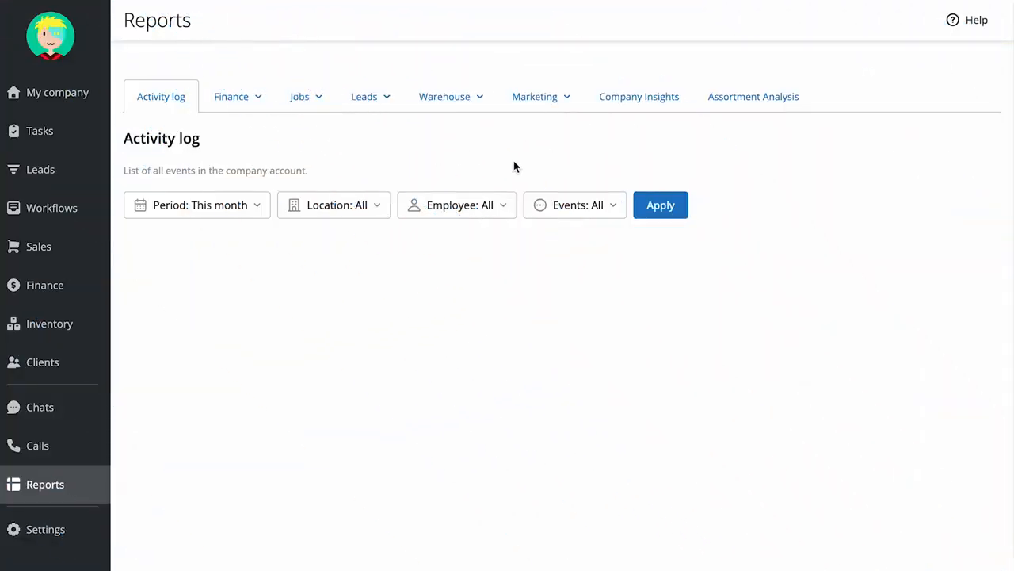
pyautogui.click(561, 98)
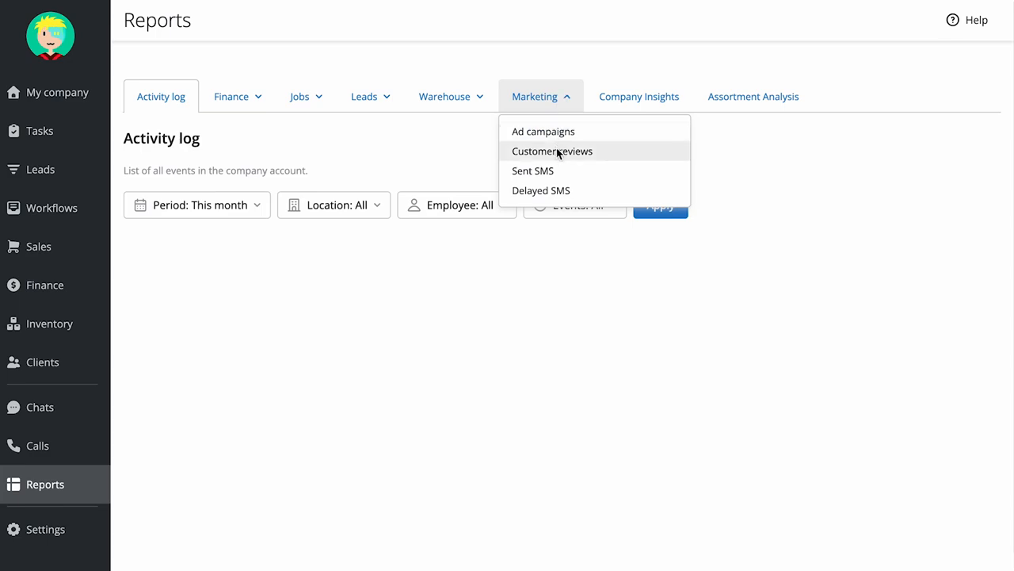
pyautogui.click(557, 151)
pyautogui.click(441, 181)
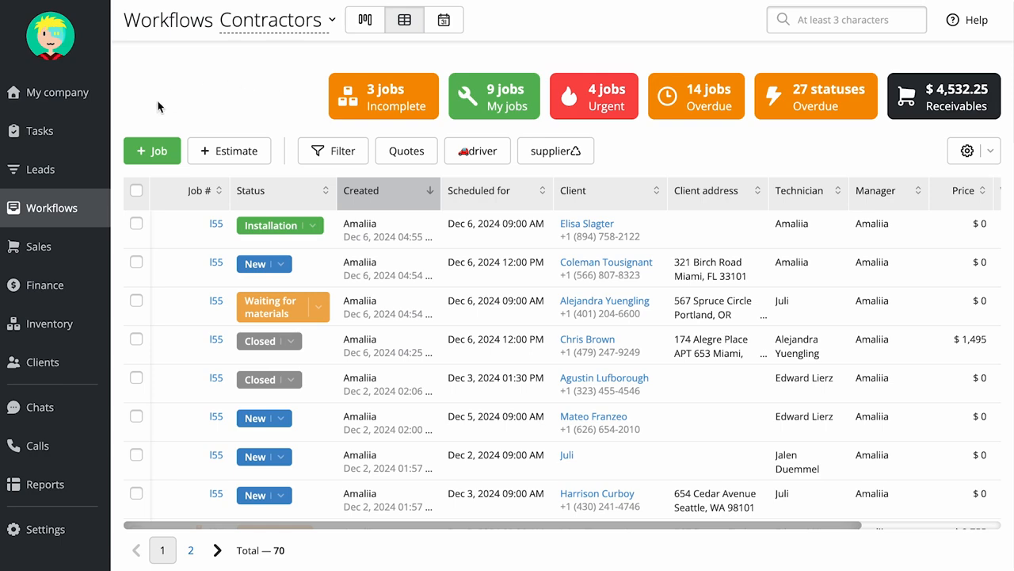
pyautogui.click(151, 151)
pyautogui.click(687, 201)
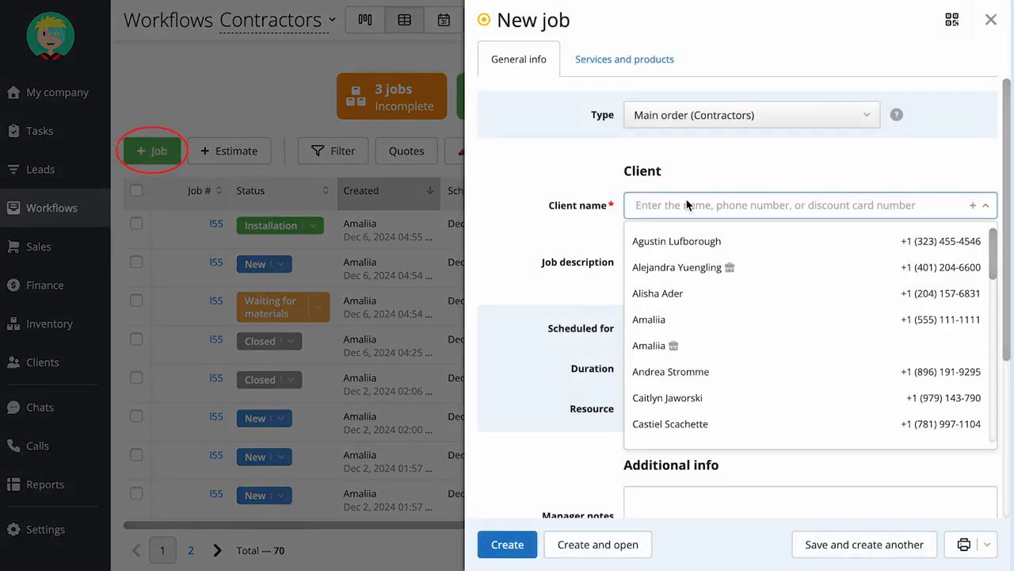
pyautogui.click(793, 295)
pyautogui.click(772, 404)
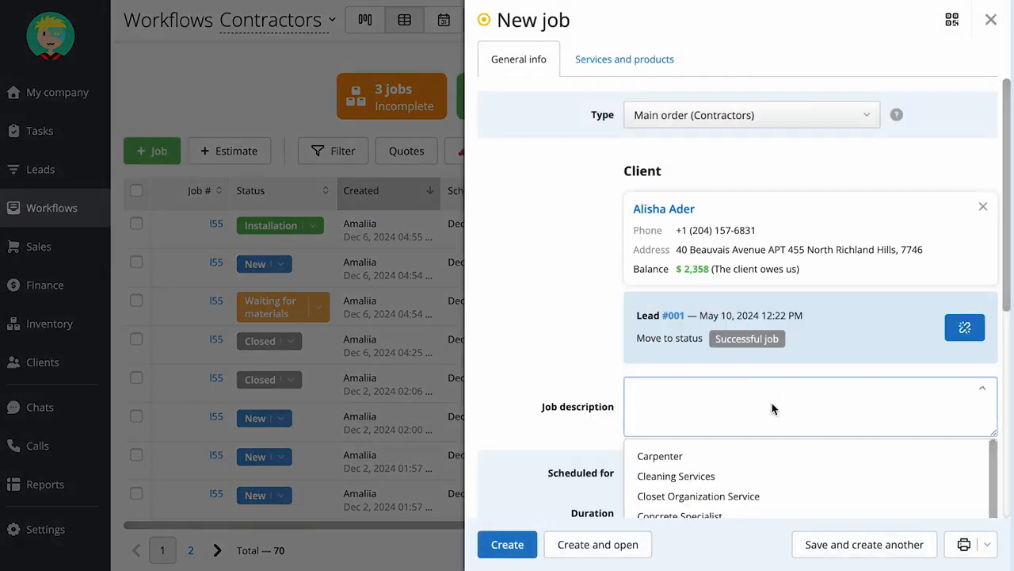
pyautogui.click(991, 20)
# Step: Start a 3-hour job at 09:00 AM on the calendar's last technician row, with the existing Lead #001 client and the description Excavator
pyautogui.click(444, 20)
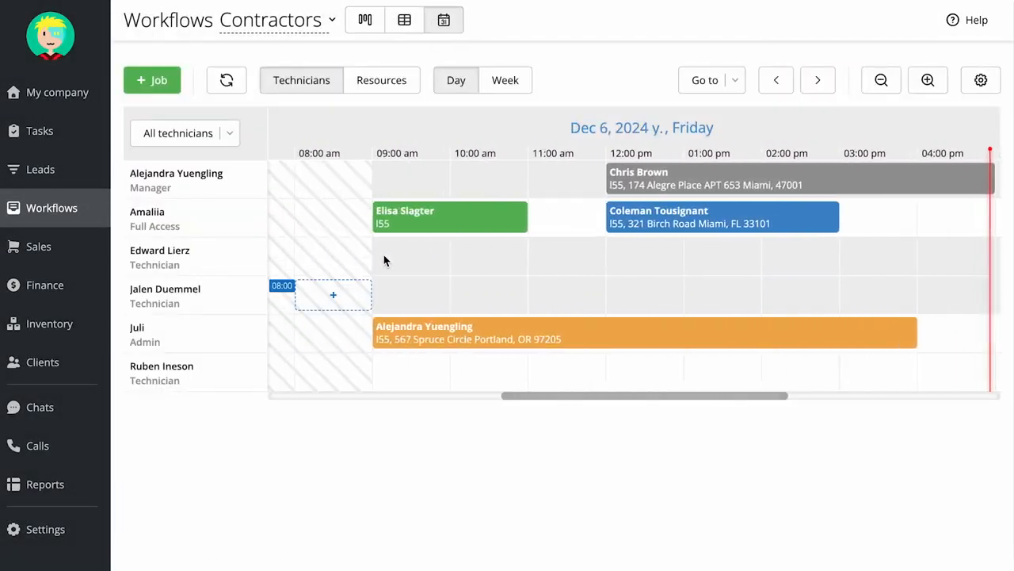
pyautogui.click(388, 371)
pyautogui.click(726, 207)
pyautogui.click(729, 298)
pyautogui.click(756, 315)
pyautogui.scroll(-2, 740, 398)
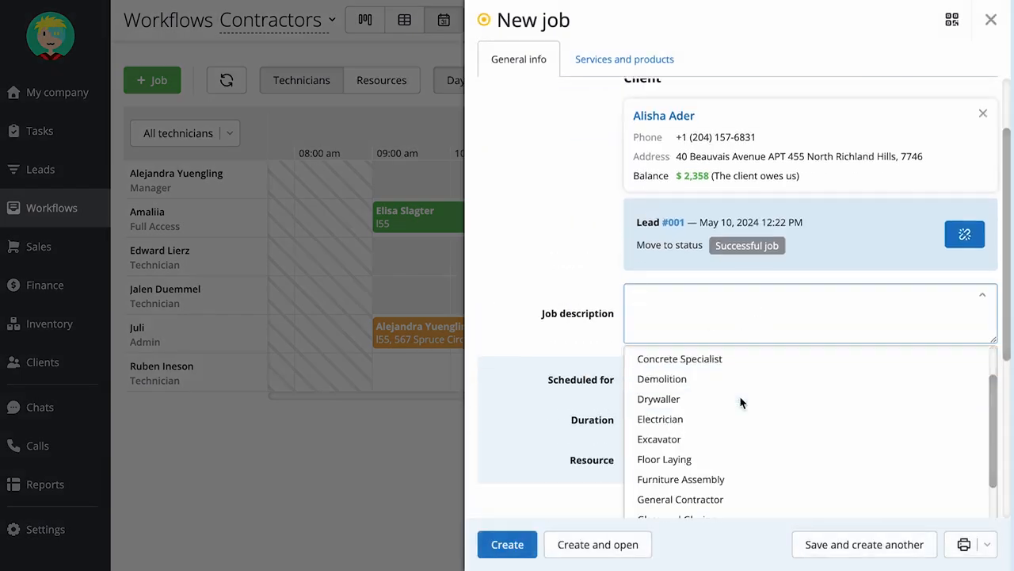
pyautogui.click(740, 398)
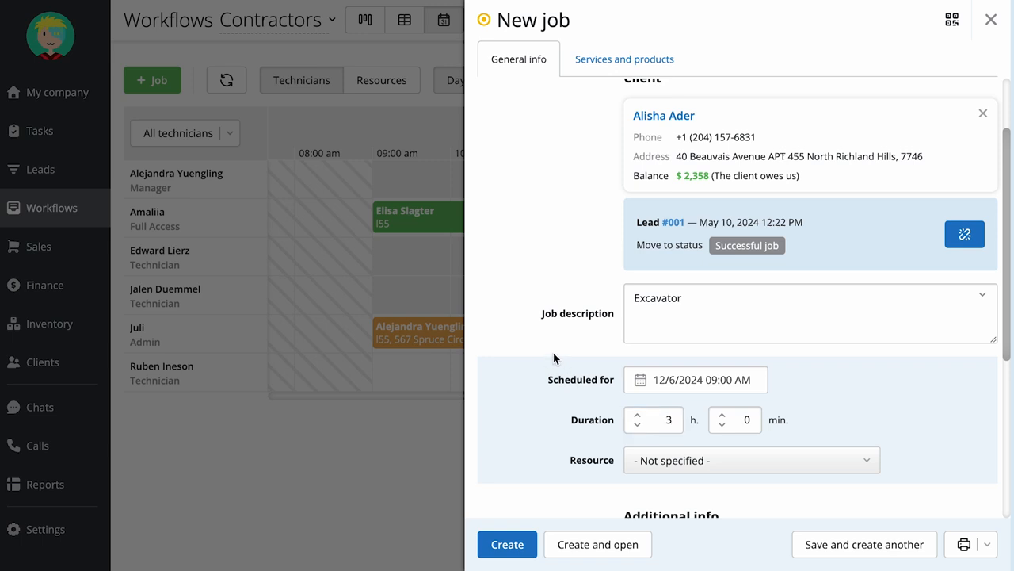
# Step: Search the services for "diagn", add the $50 Diagnostic labor to the new job, and create the job
pyautogui.click(627, 62)
pyautogui.click(713, 109)
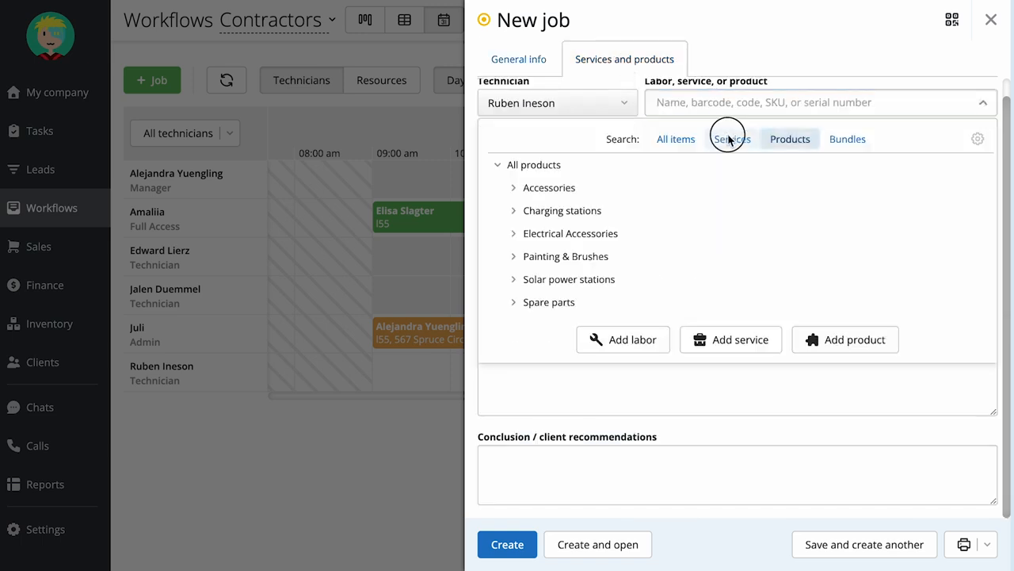
pyautogui.click(733, 139)
pyautogui.write('duagn')
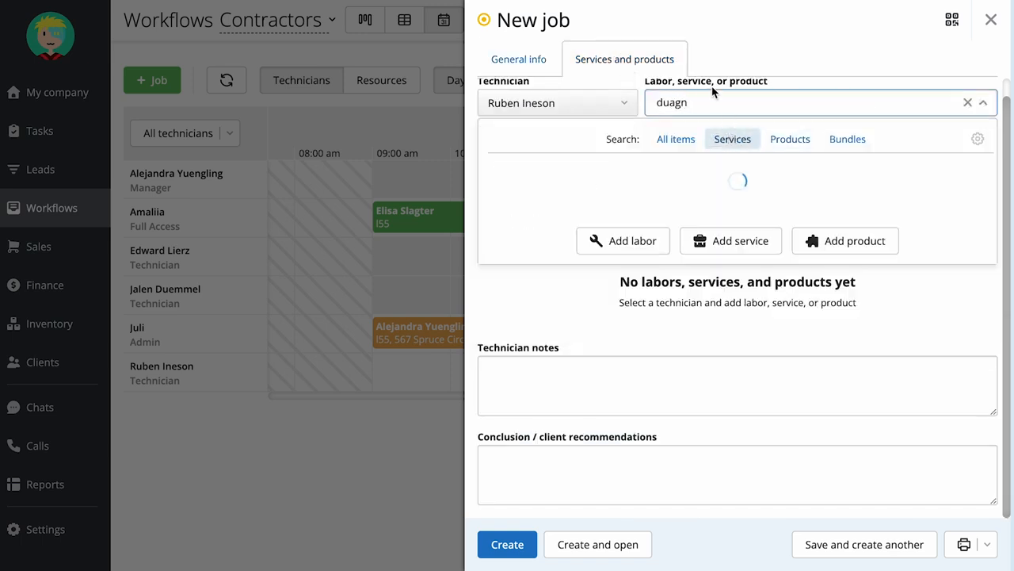
pyautogui.click(668, 106)
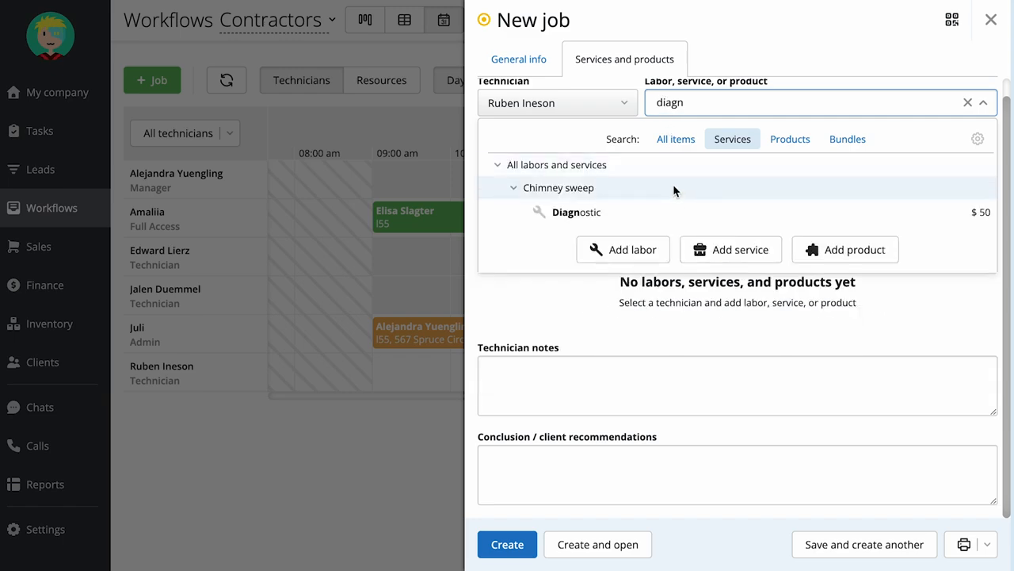
pyautogui.click(658, 210)
pyautogui.click(511, 542)
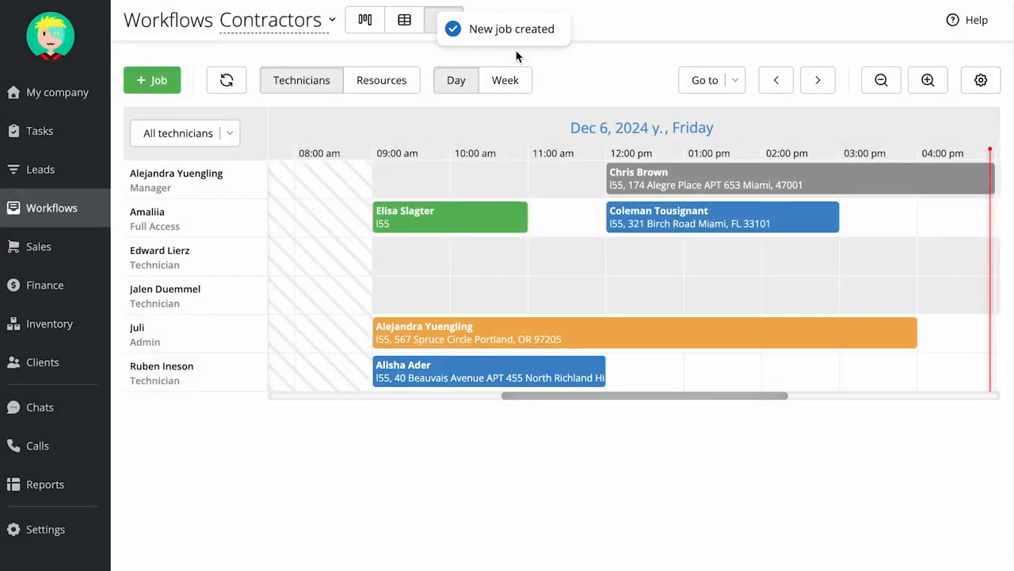
# Step: Open the newly created 09:00 AM job from the schedule and set its status to In progress
pyautogui.doubleClick(415, 367)
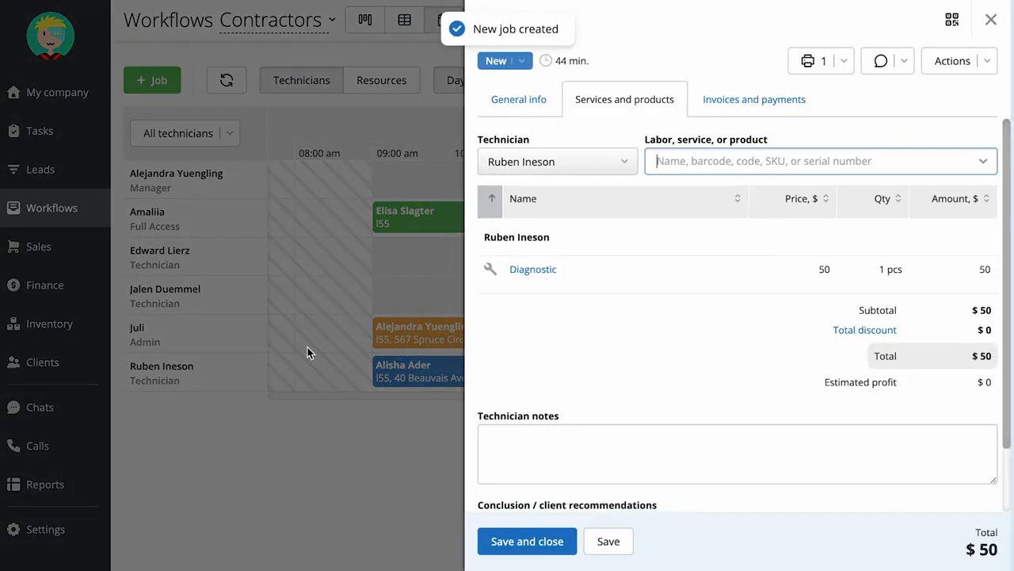
pyautogui.click(523, 61)
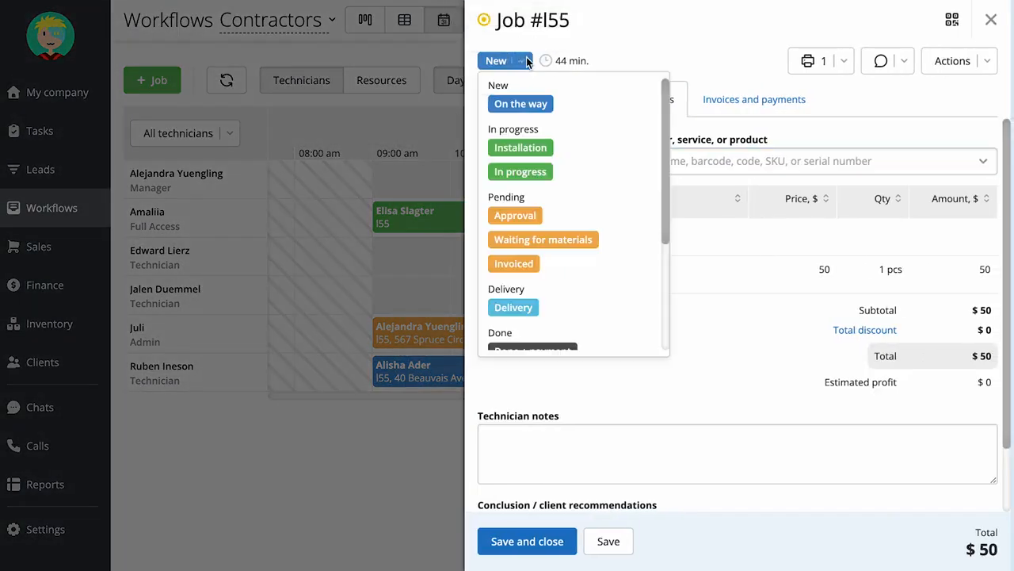
pyautogui.click(588, 168)
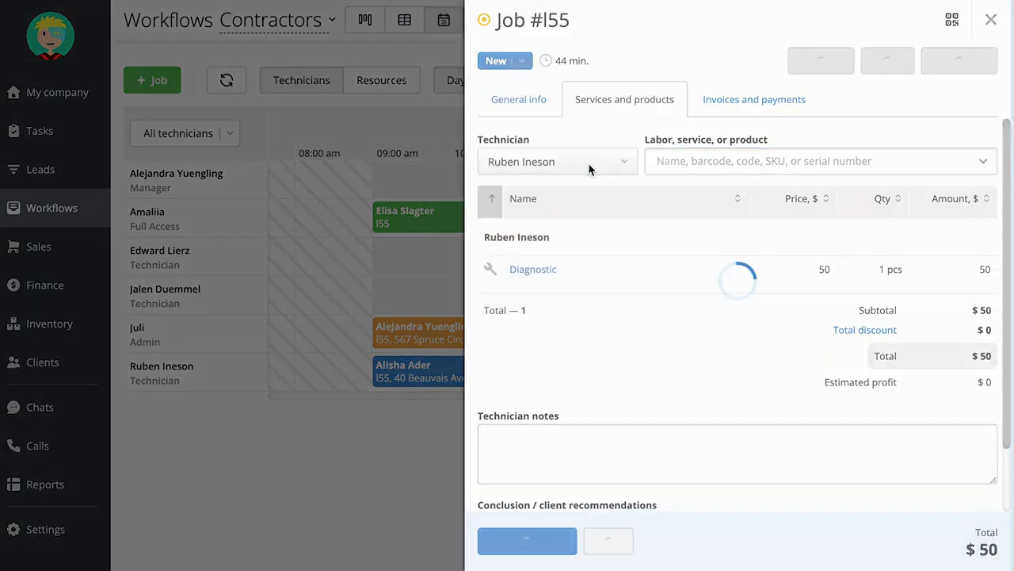
# Step: Browse the Electrical Accessories category of products available to add to the job
pyautogui.click(844, 161)
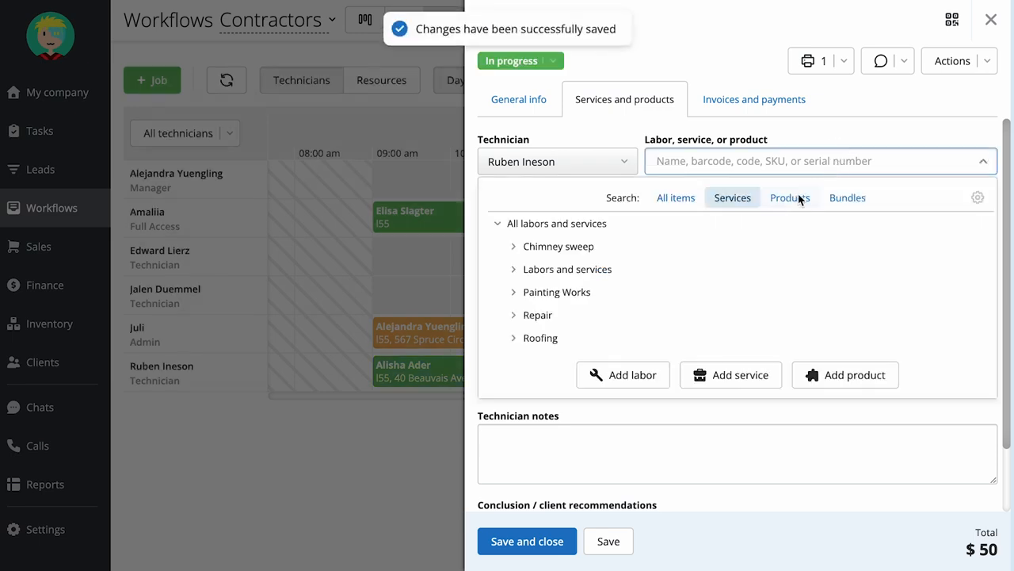
pyautogui.click(793, 199)
pyautogui.click(753, 294)
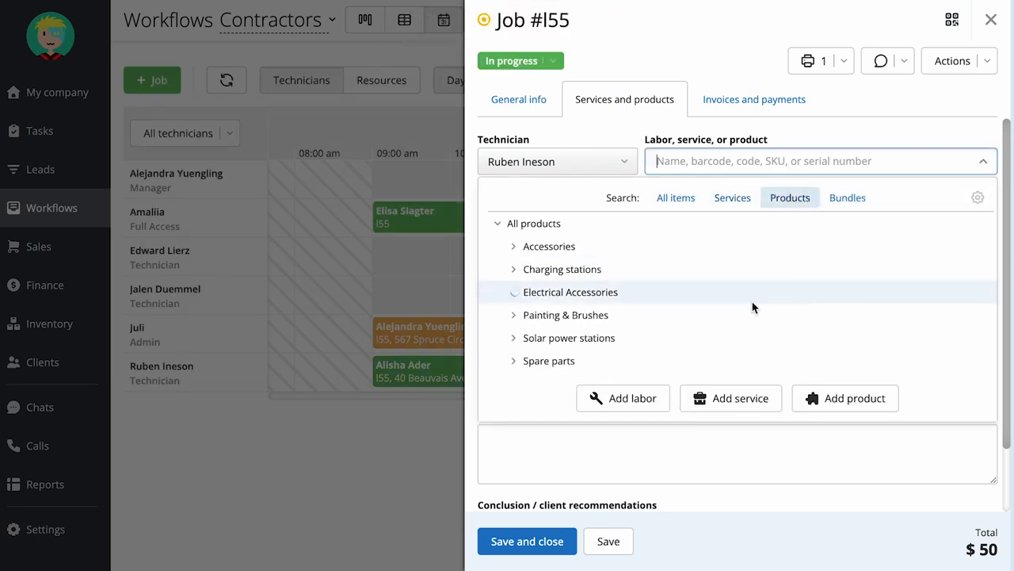
pyautogui.scroll(-5, 746, 333)
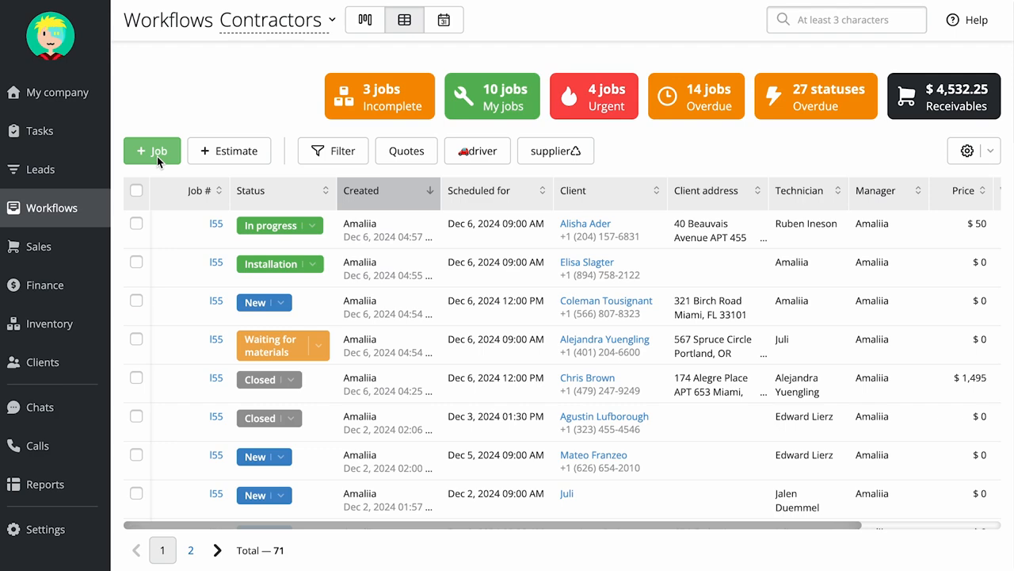
# Step: Start a new job and set its type to Repair
pyautogui.click(157, 156)
pyautogui.click(678, 117)
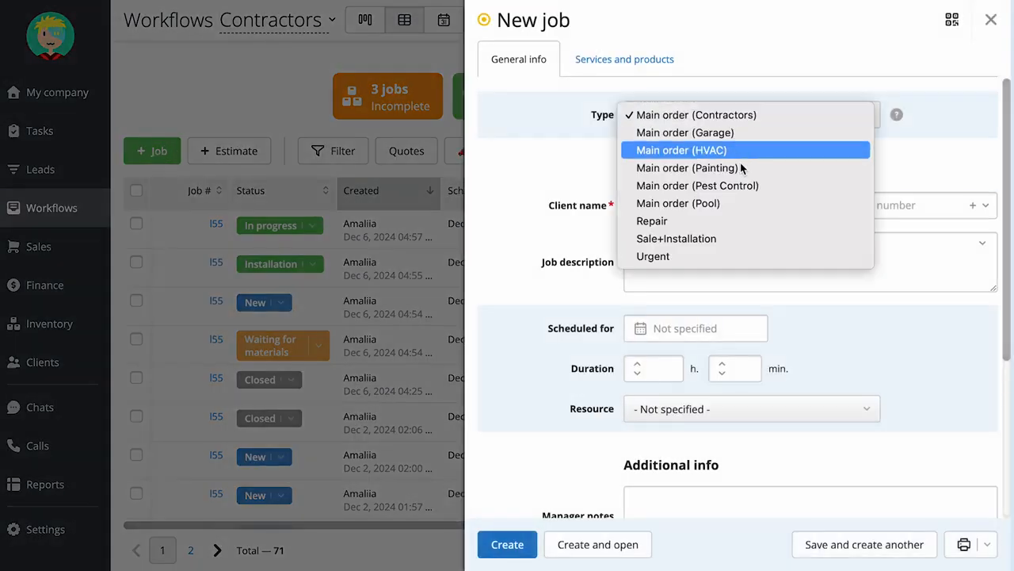
pyautogui.click(732, 221)
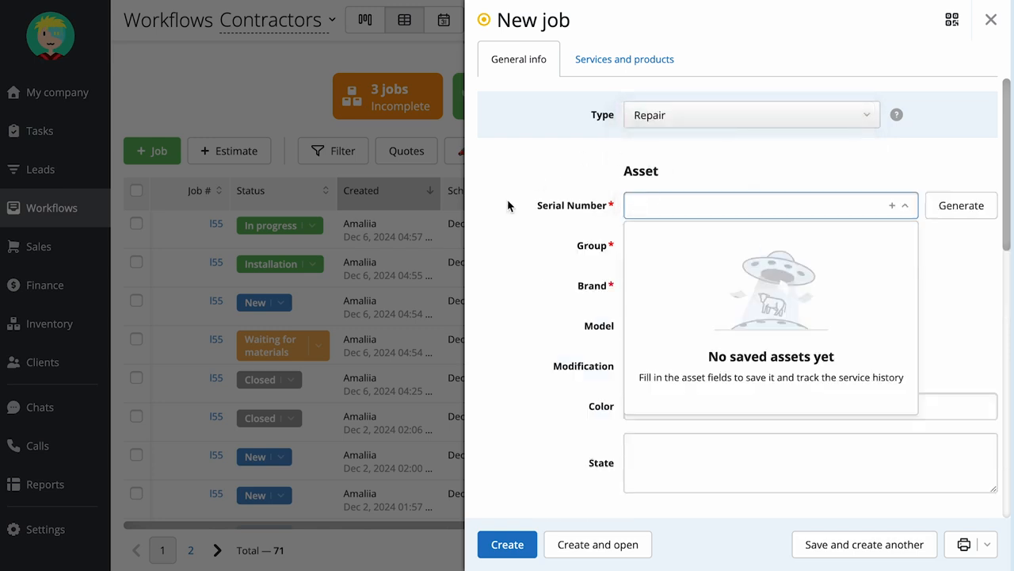
# Step: Look over the repair job's asset, client and due date fields, including the available asset groups
pyautogui.click(512, 300)
pyautogui.click(739, 245)
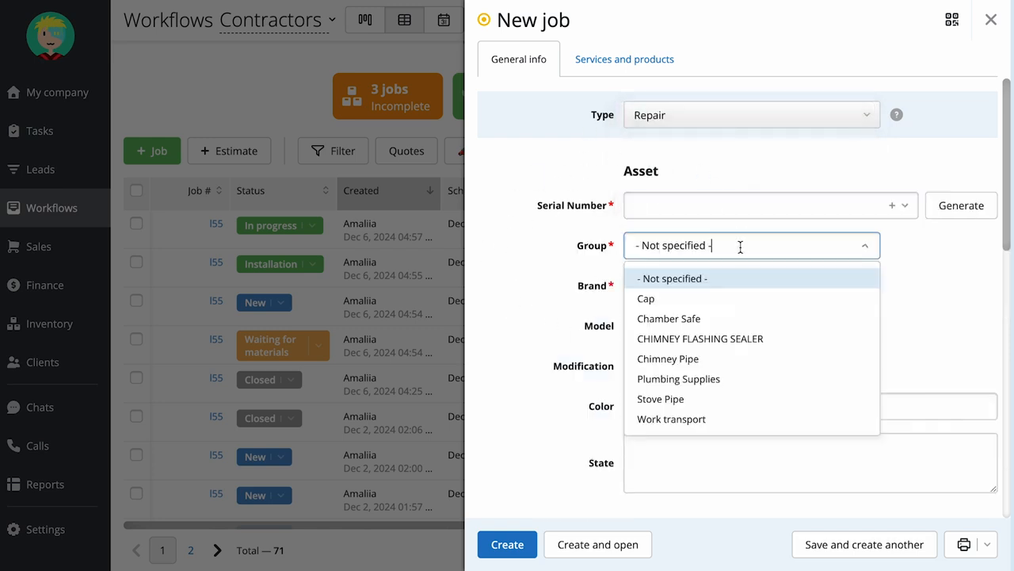
pyautogui.click(620, 283)
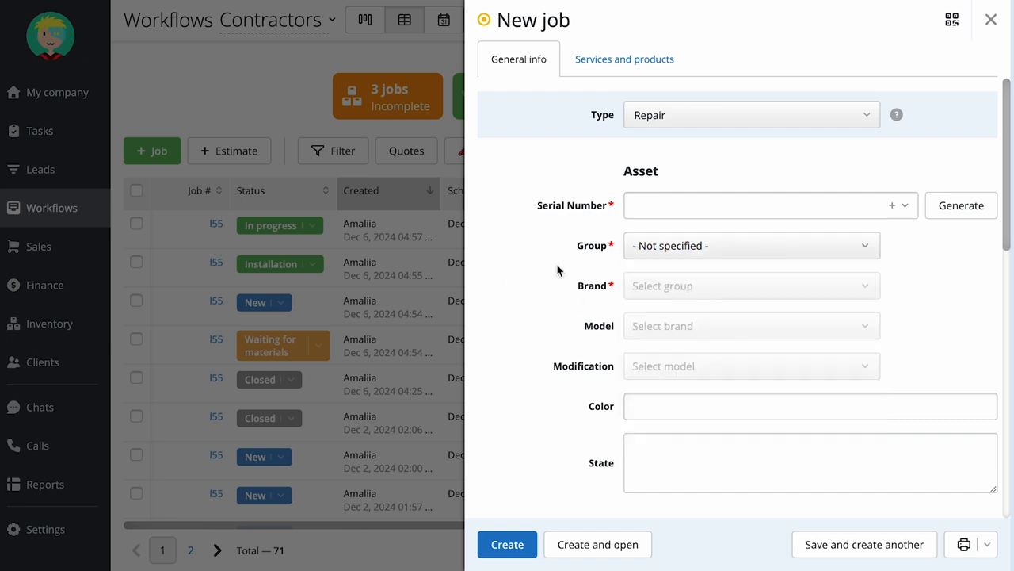
pyautogui.click(673, 205)
pyautogui.scroll(-3, 567, 218)
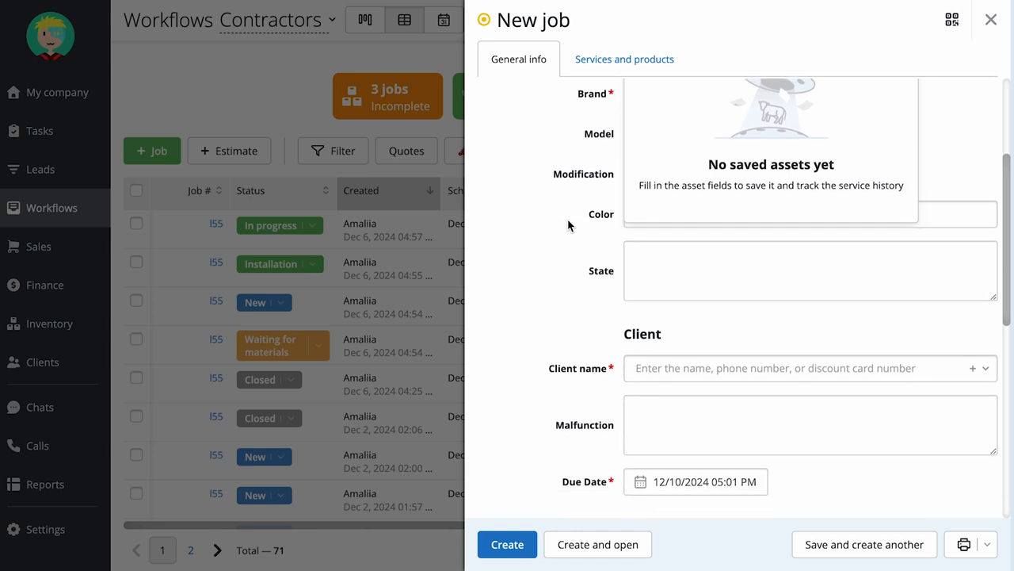
pyautogui.click(717, 367)
pyautogui.scroll(3, 559, 290)
# Step: Select the existing asset with serial number 9-0011 for the job and view its asset card
pyautogui.click(671, 159)
pyautogui.write('9-0011')
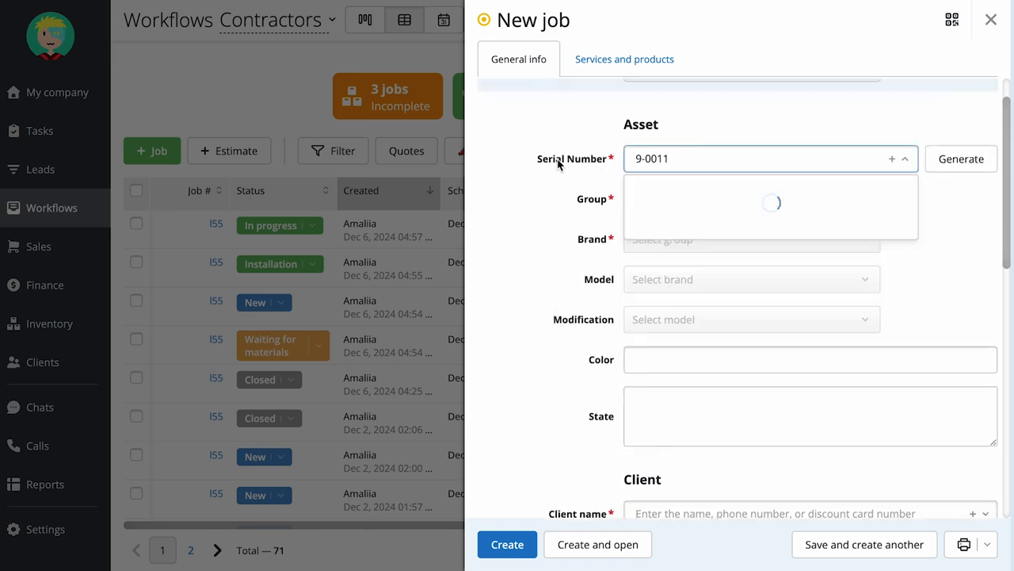
pyautogui.click(808, 207)
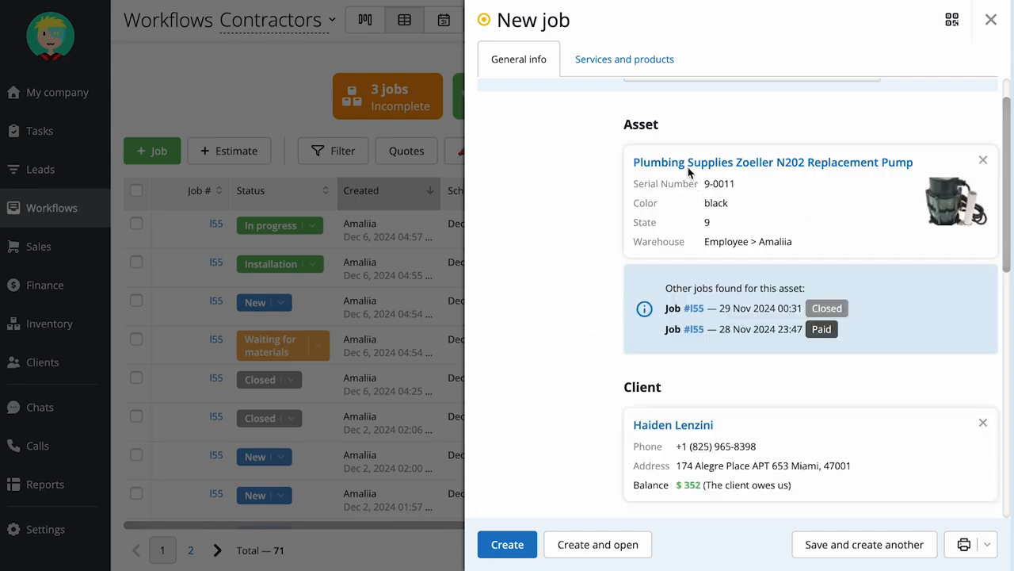
pyautogui.click(674, 164)
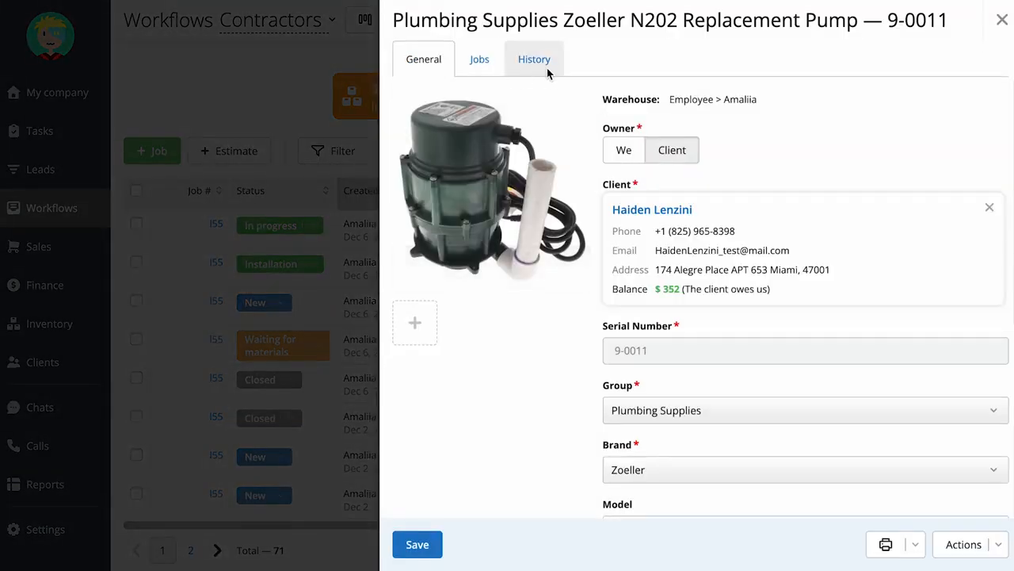
pyautogui.click(332, 191)
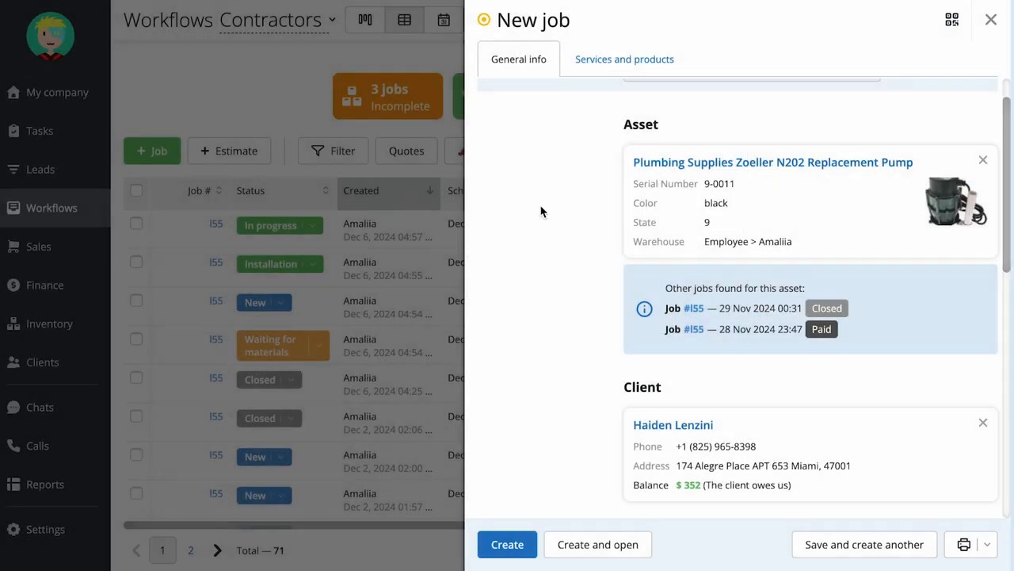
# Step: Describe the malfunction as "power loss" in the new repair job
pyautogui.scroll(-3, 540, 208)
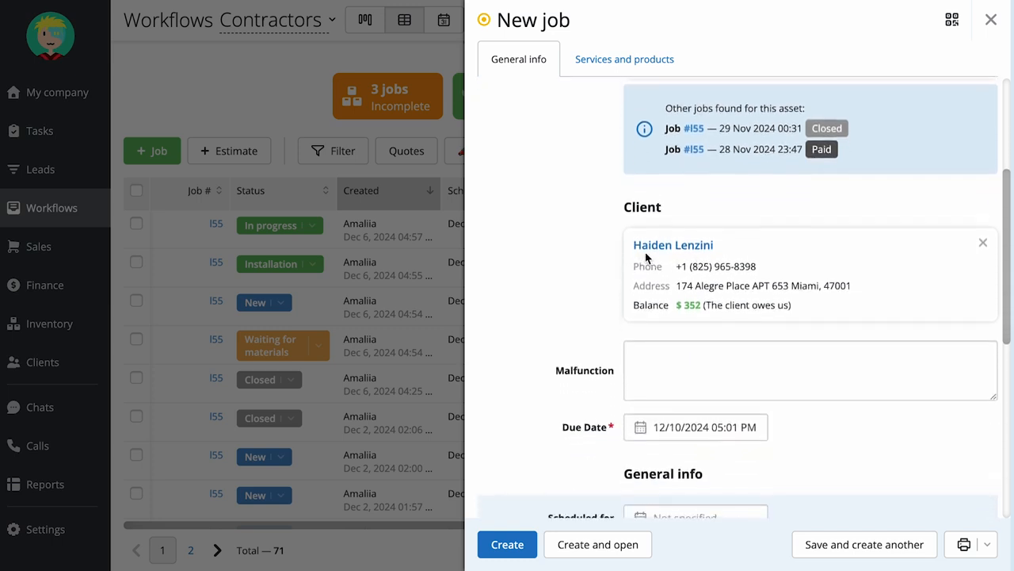
pyautogui.scroll(-1, 549, 271)
pyautogui.click(677, 303)
pyautogui.write('power')
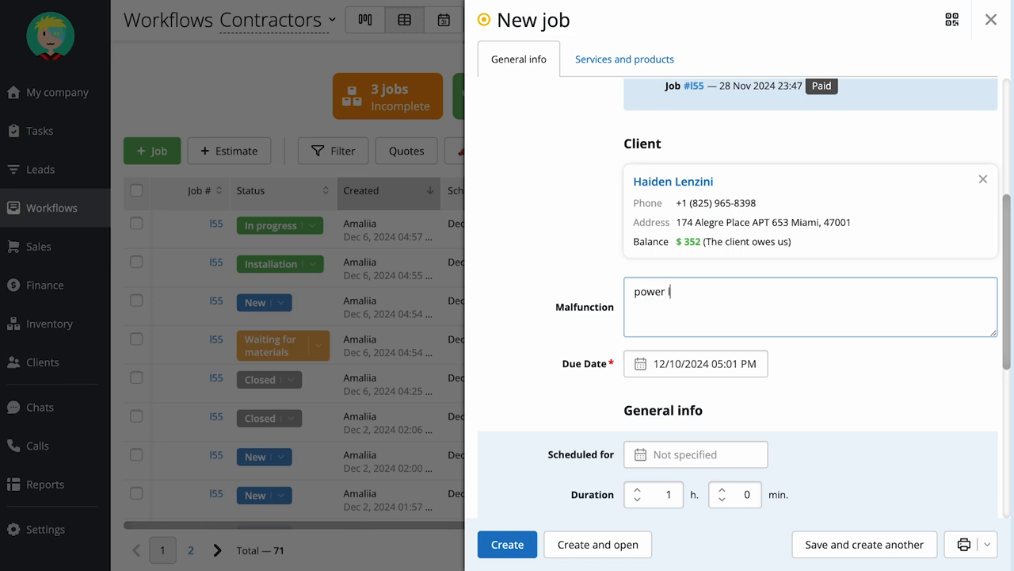
pyautogui.click(668, 376)
pyautogui.click(528, 381)
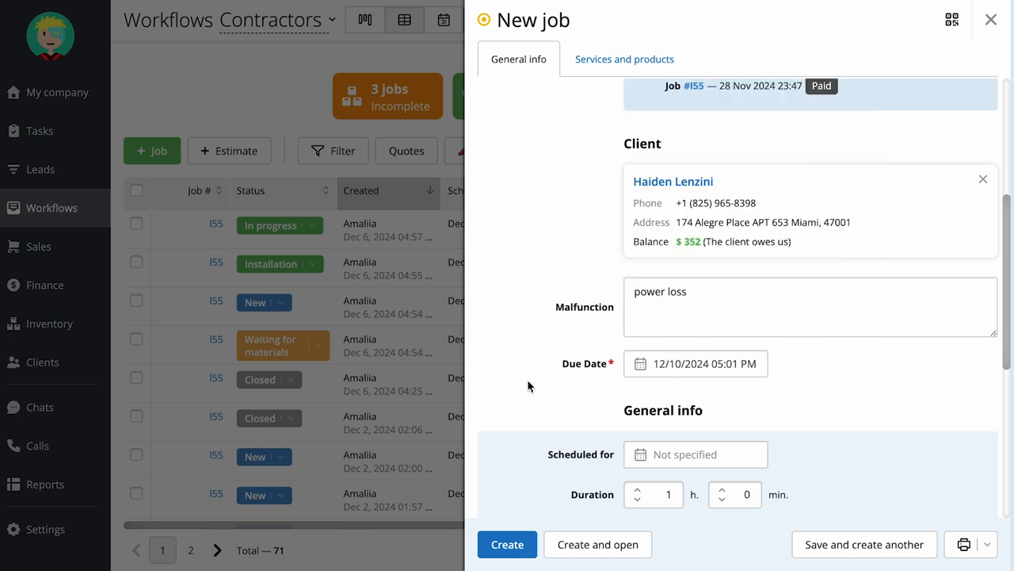
# Step: Assign the job's manager as its technician too, and create the job so that it opens
pyautogui.scroll(-5, 528, 382)
pyautogui.click(700, 492)
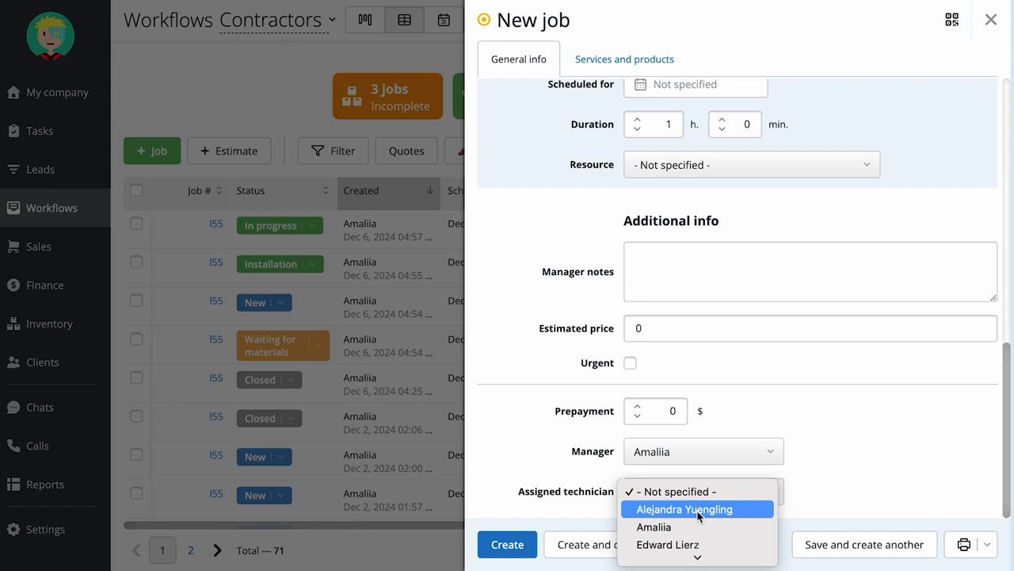
pyautogui.click(699, 526)
pyautogui.click(572, 541)
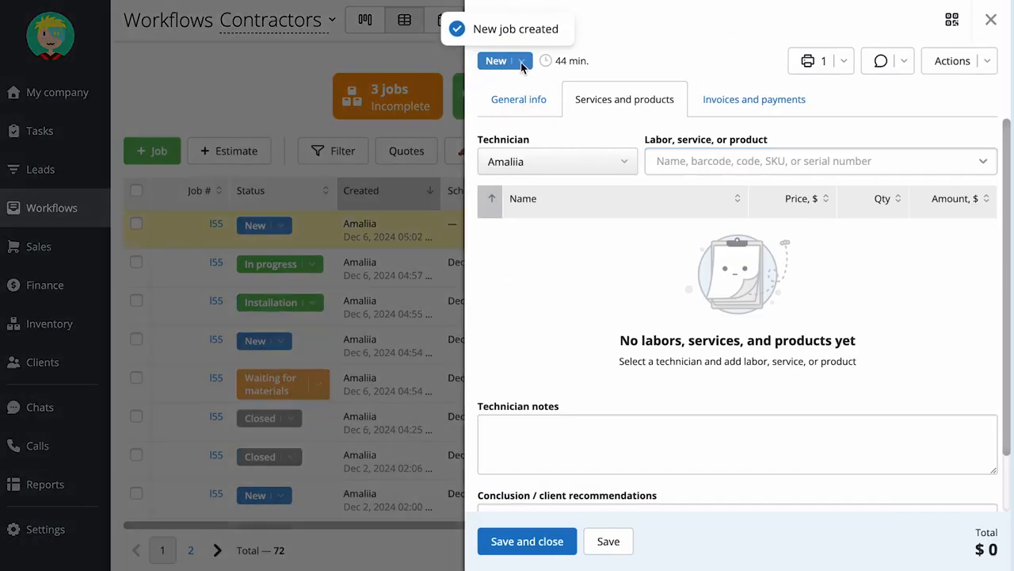
# Step: Set the job's status to In progress and transfer the Zoeller N202 Replacement Pump to the technician's employee warehouse
pyautogui.click(522, 61)
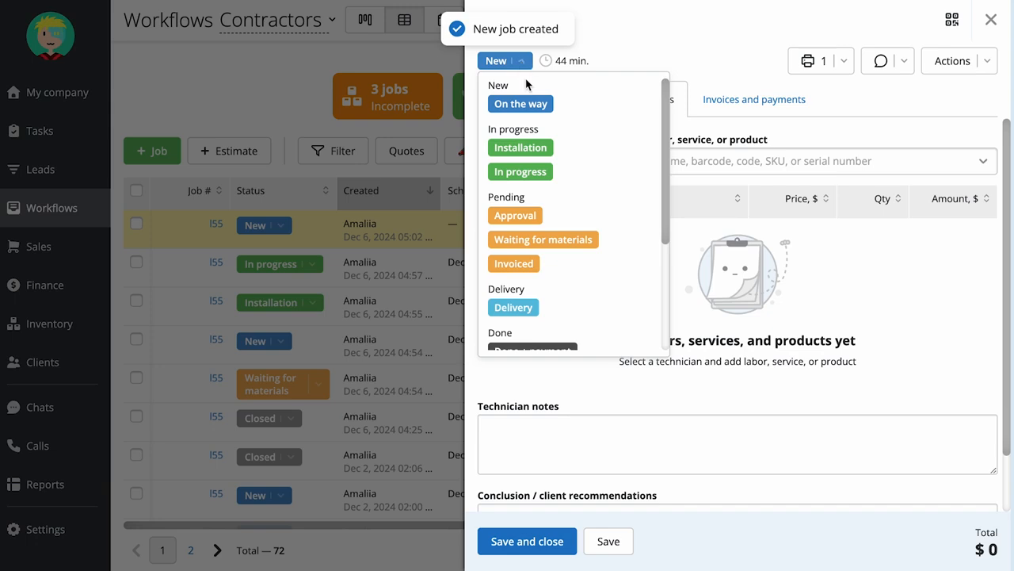
pyautogui.click(528, 173)
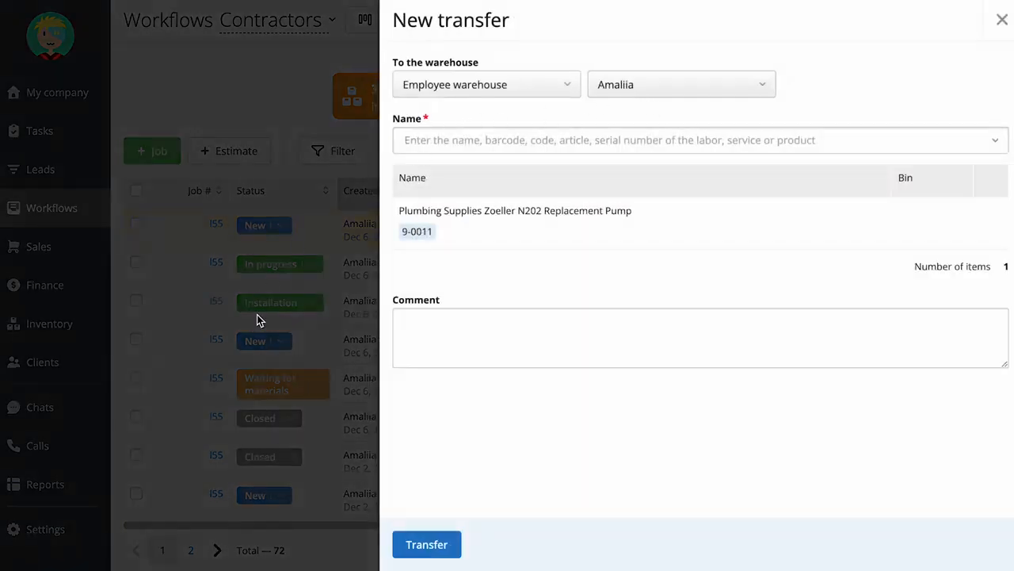
pyautogui.click(415, 548)
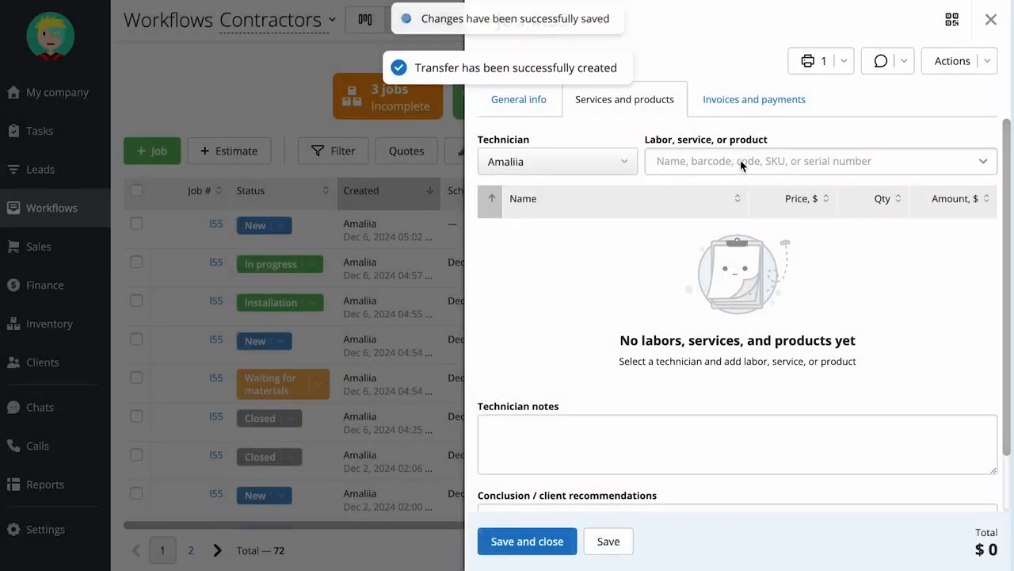
# Step: Add the $50 Diagnostic labor and the $70 Battery product to the job
pyautogui.click(741, 163)
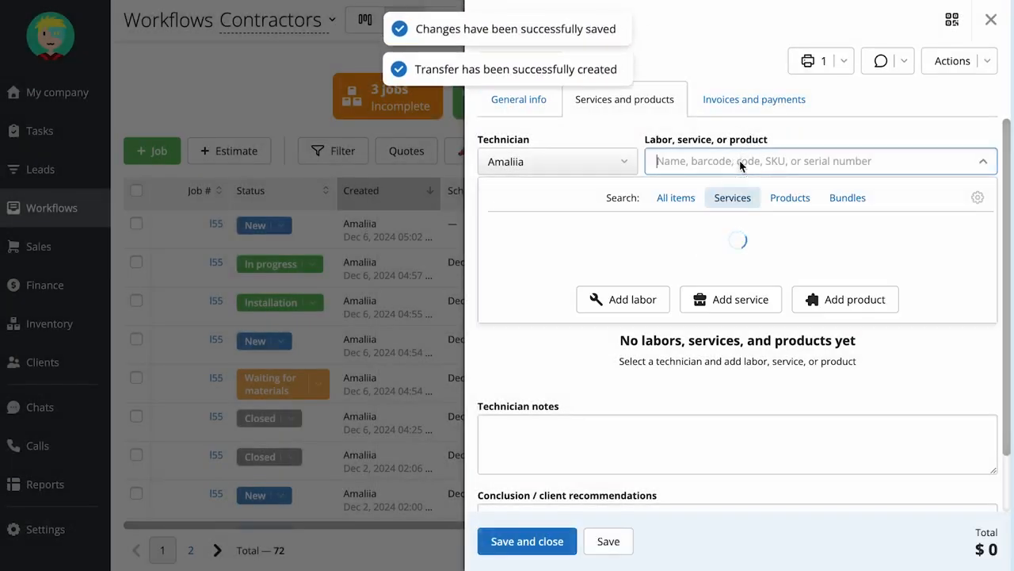
pyautogui.write('diagnostic')
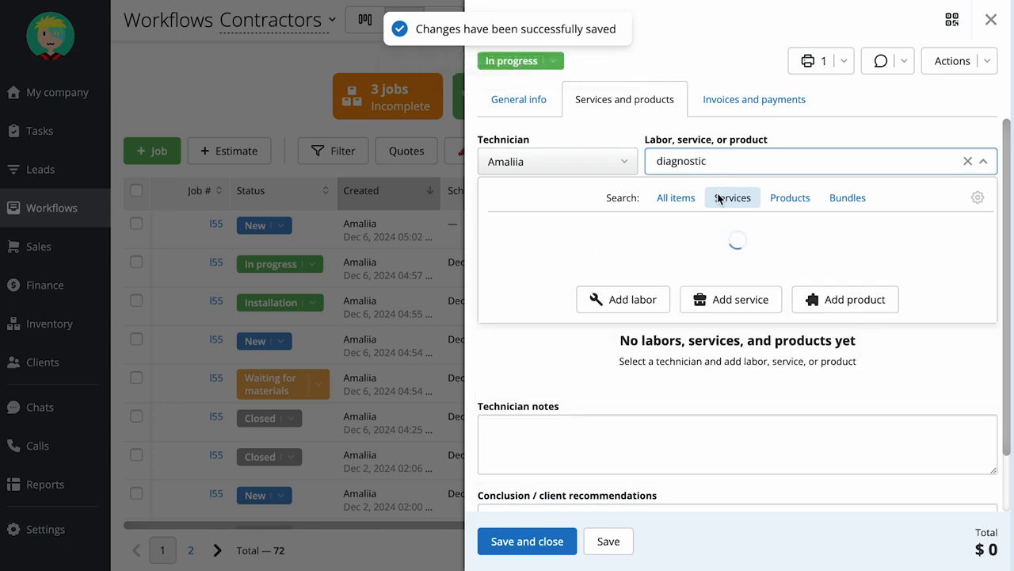
pyautogui.click(713, 274)
pyautogui.click(767, 164)
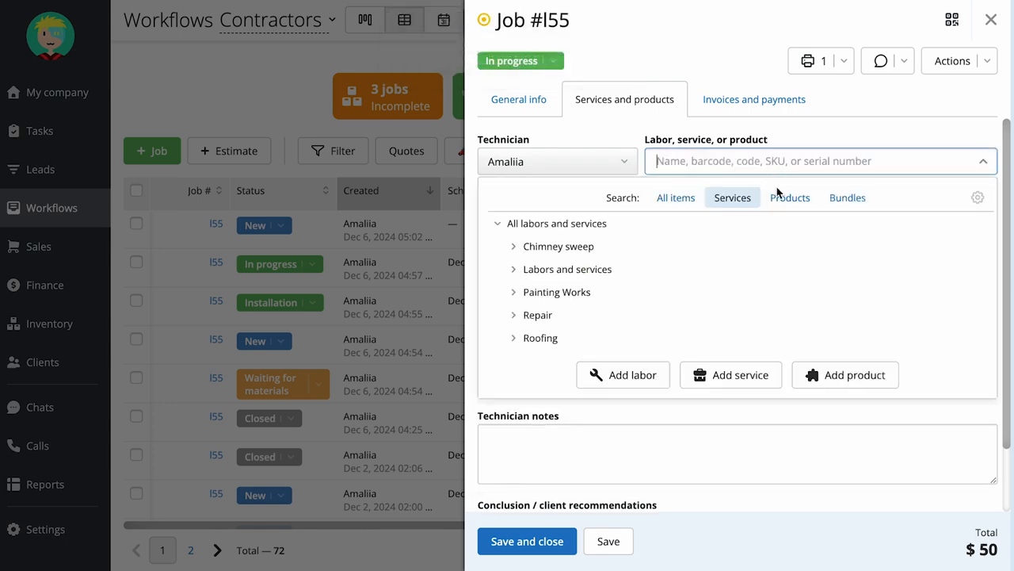
pyautogui.click(790, 197)
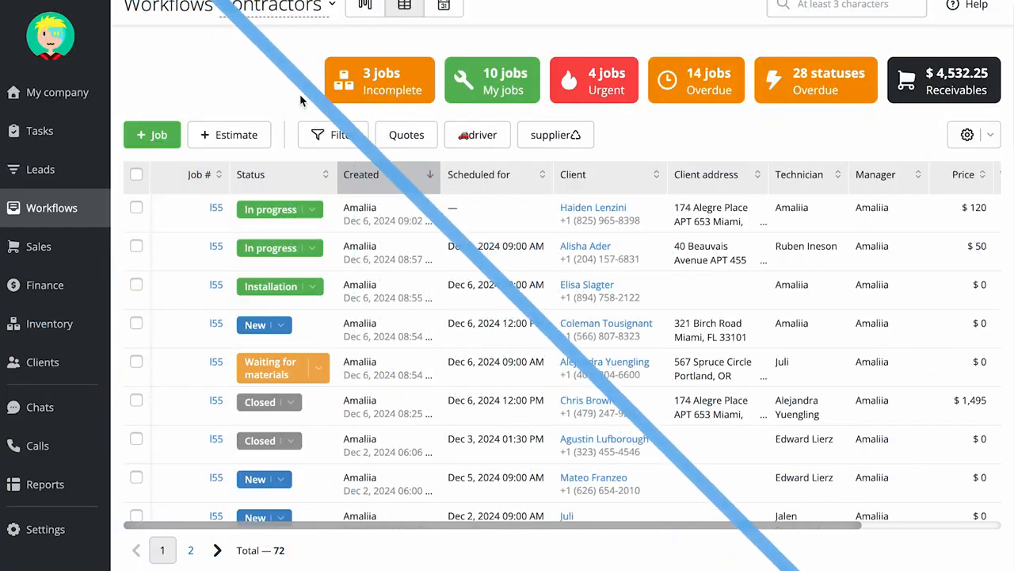
# Step: Review the Stripe entry among the integrations and the client notifications for workflow status changes in the settings
pyautogui.click(46, 528)
pyautogui.click(159, 467)
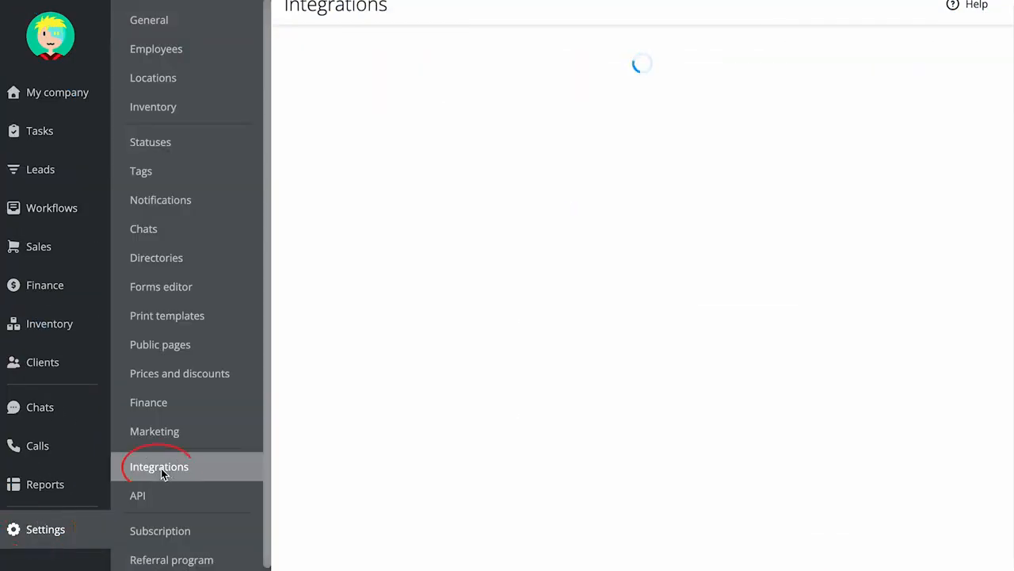
pyautogui.scroll(-10, 385, 389)
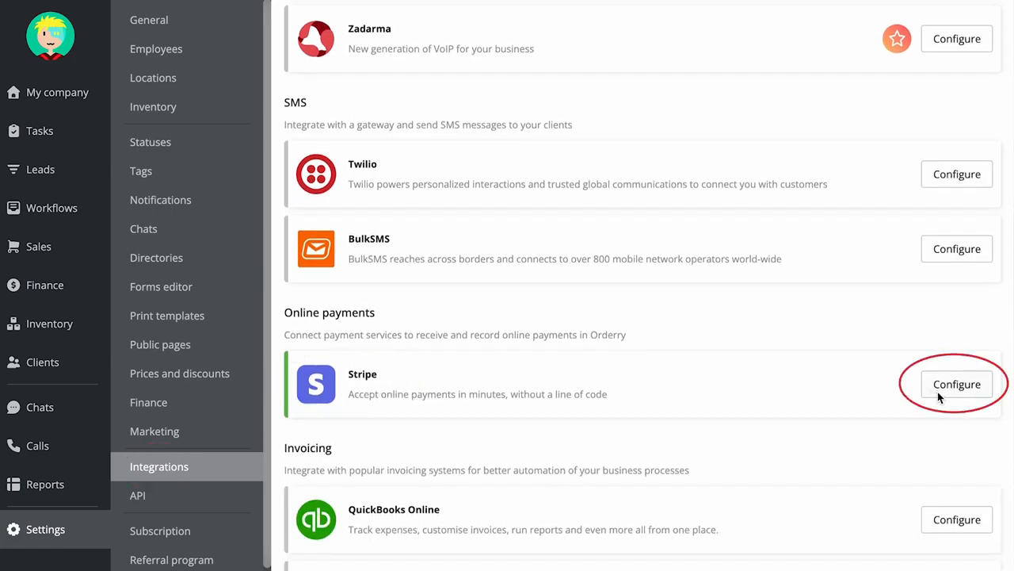
pyautogui.click(239, 204)
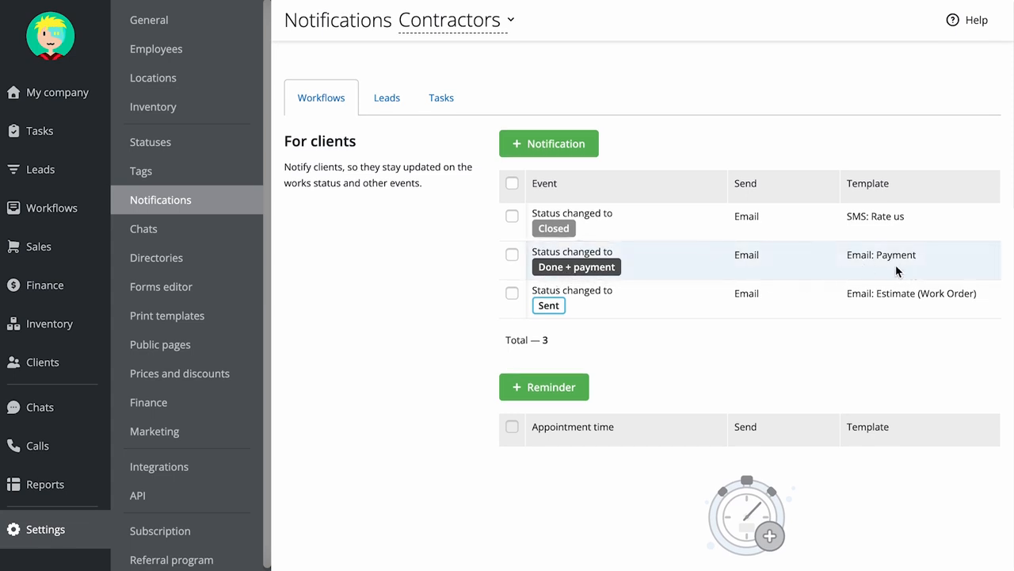
# Step: Set the newest repair job's status to Done + payment and transfer the pump to the Contractors location warehouse, Collection
pyautogui.click(48, 216)
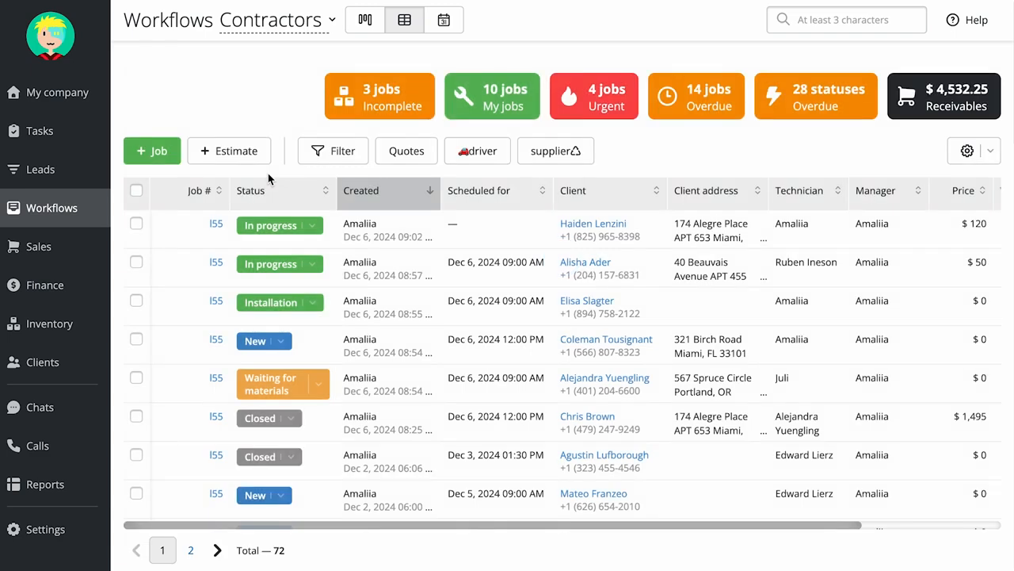
pyautogui.click(215, 224)
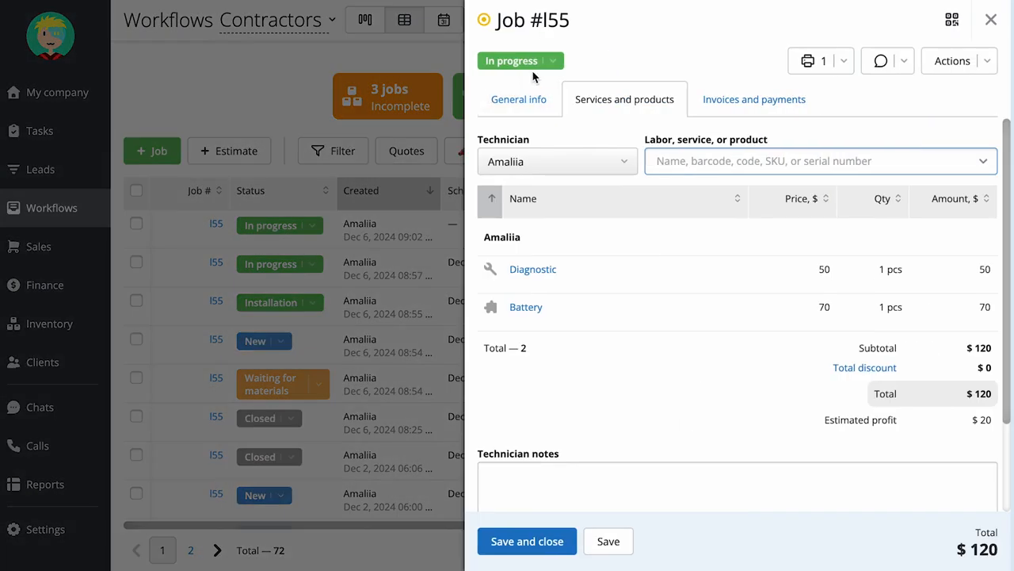
pyautogui.click(533, 71)
pyautogui.scroll(-2, 570, 238)
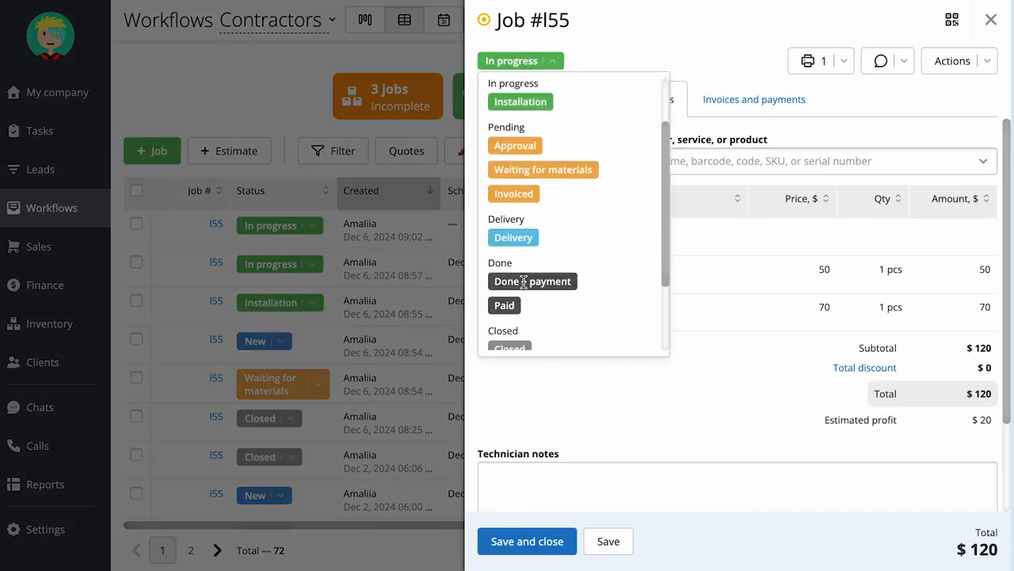
pyautogui.click(580, 287)
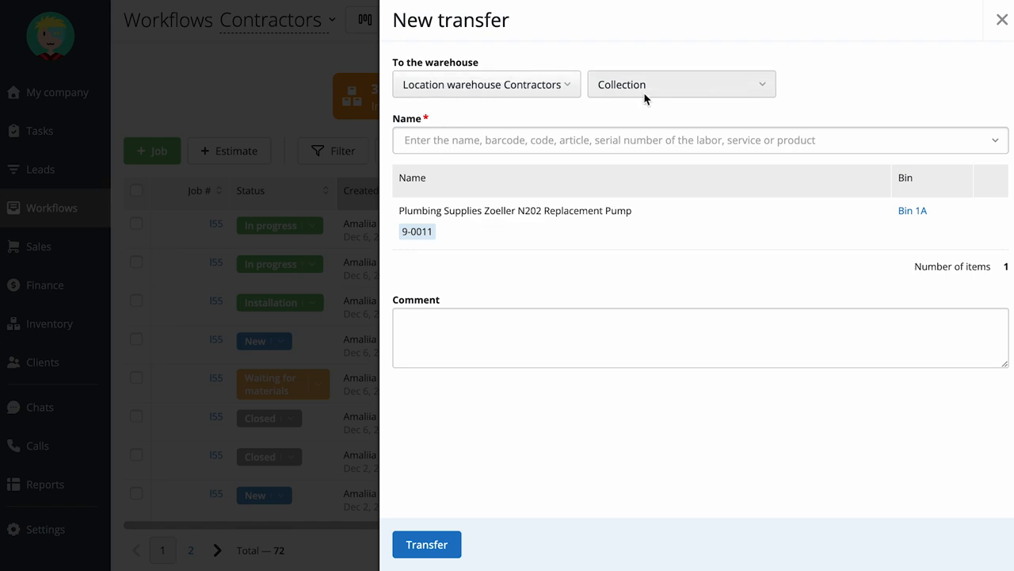
pyautogui.click(430, 547)
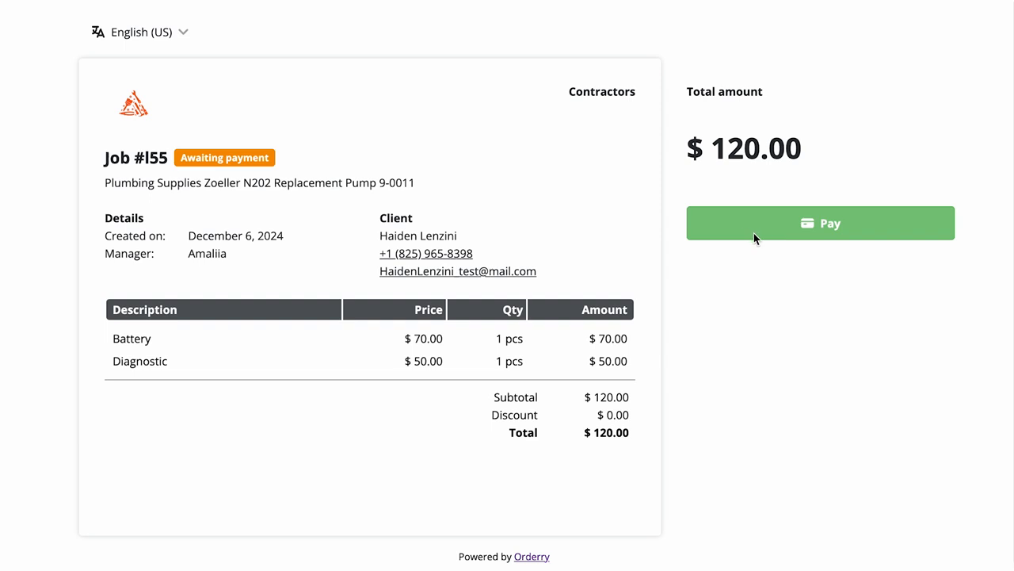
# Step: Pay the job's $120.00 by card from the client's online payment page
pyautogui.click(844, 232)
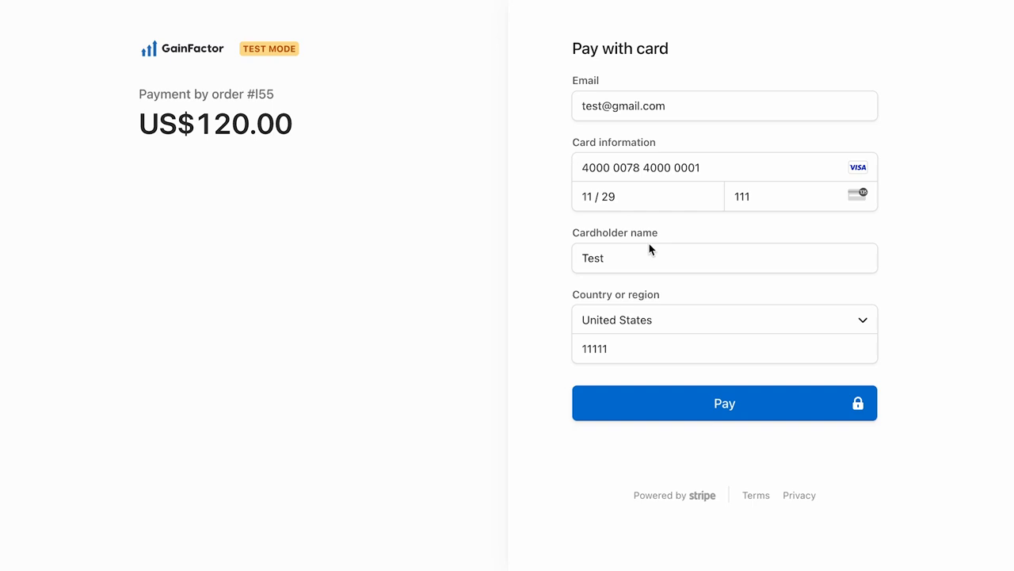
pyautogui.click(661, 393)
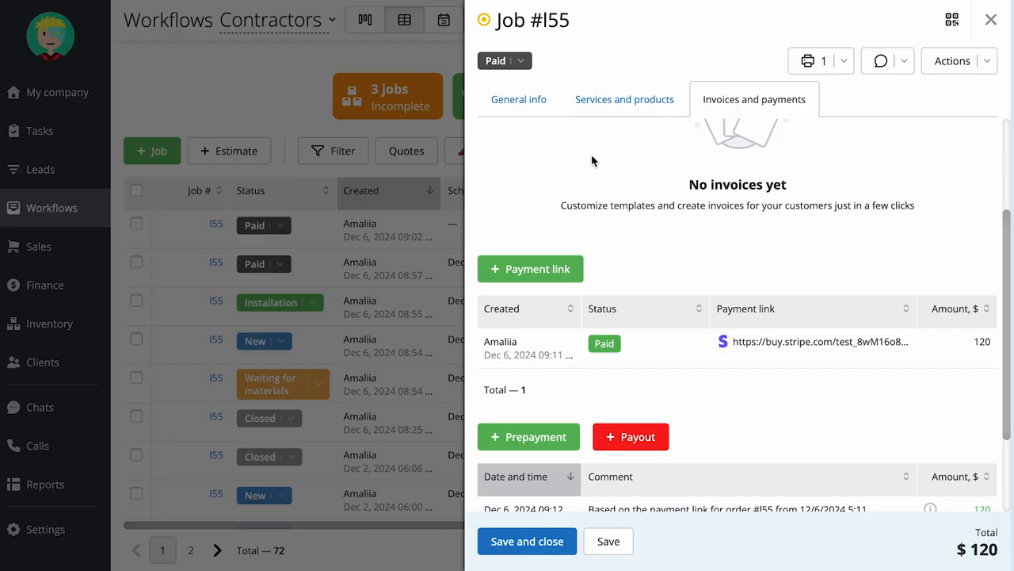
# Step: Check the job's recorded payment, set its status to Closed, and transfer the pump to the client warehouse
pyautogui.scroll(-1, 591, 161)
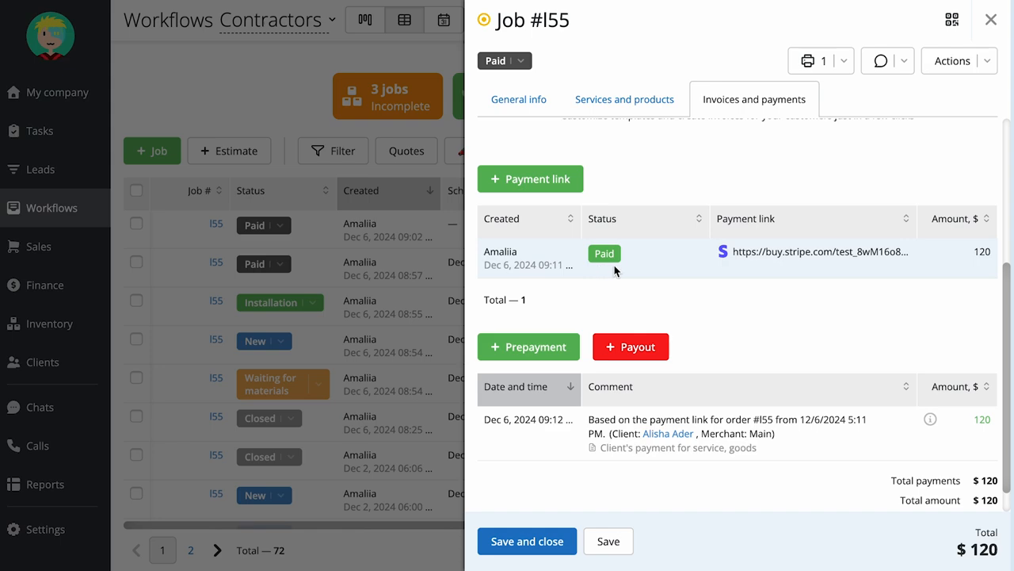
pyautogui.click(524, 61)
pyautogui.scroll(-1, 515, 238)
pyautogui.scroll(-1, 515, 242)
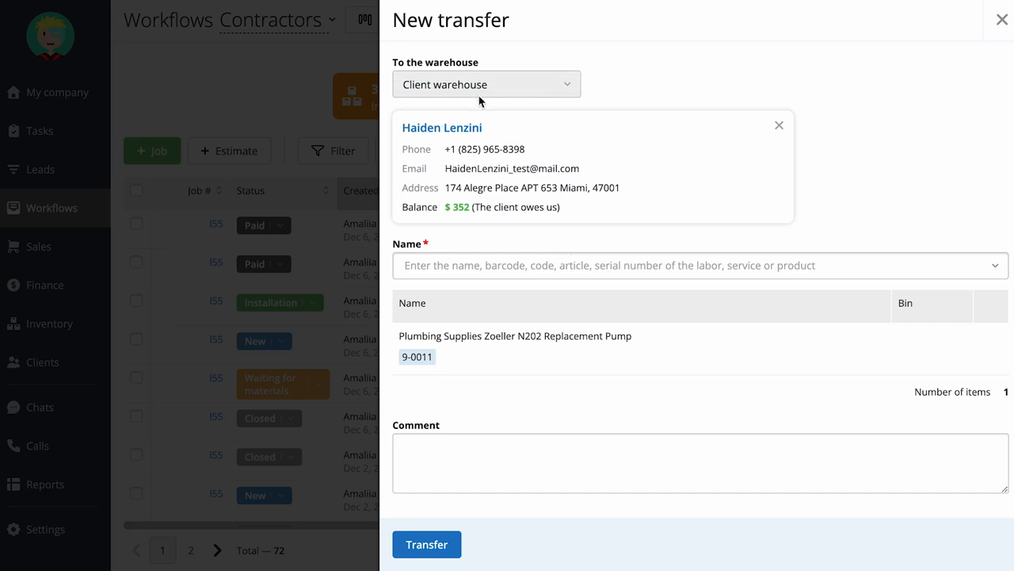
pyautogui.click(442, 545)
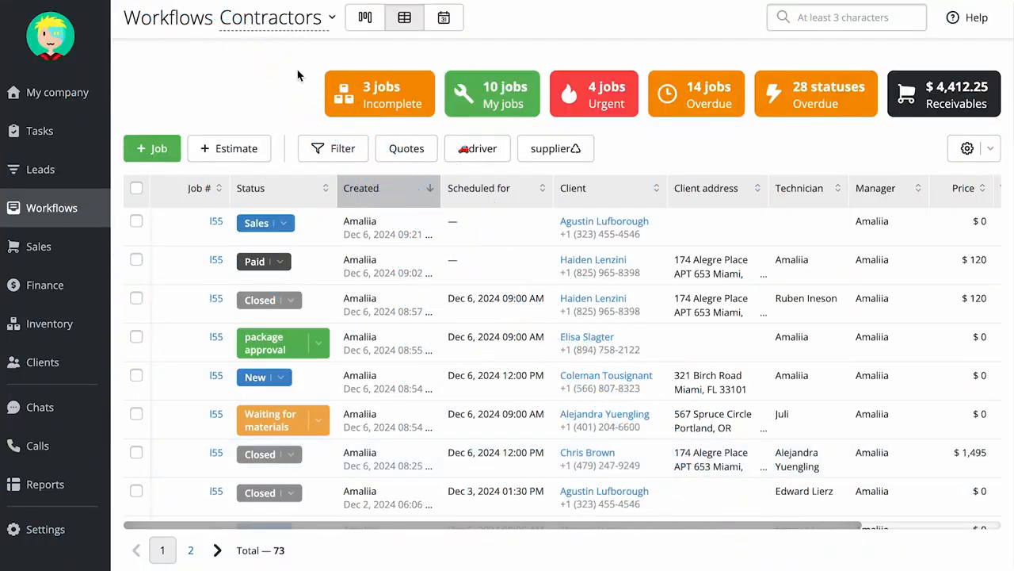
# Step: Check the available statuses of the newest Sales job and start a new job of type Sales
pyautogui.click(284, 224)
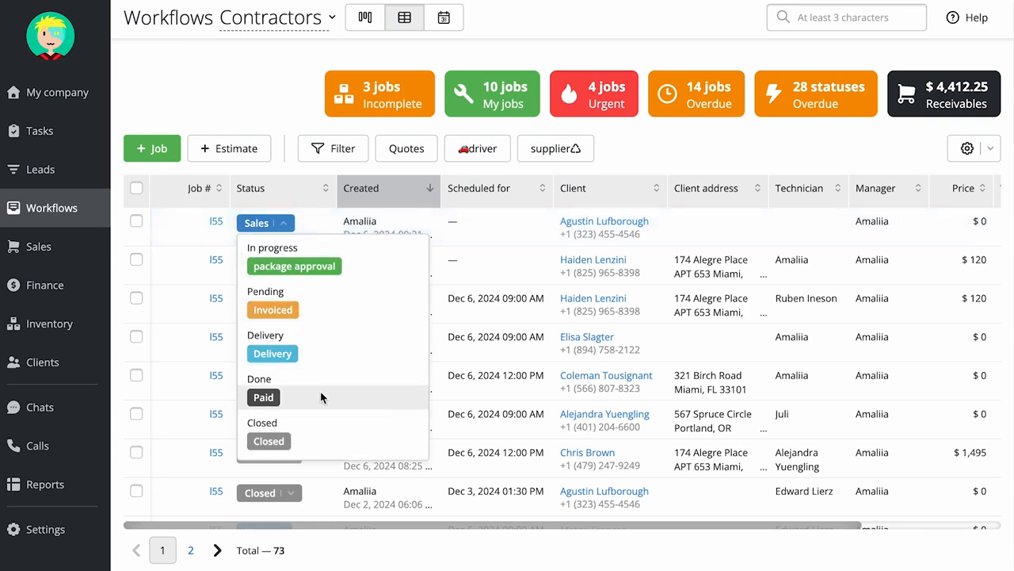
pyautogui.click(286, 101)
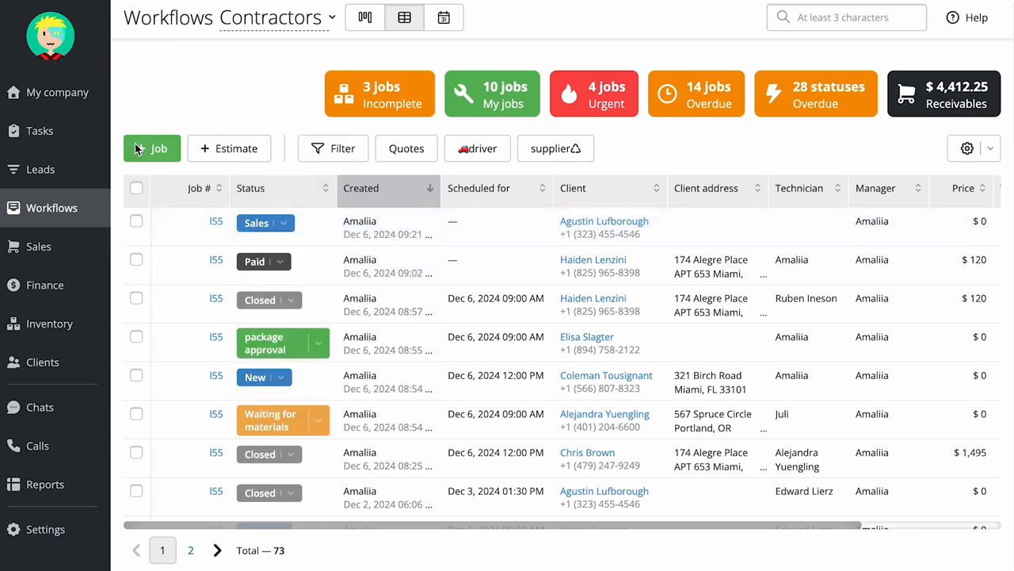
pyautogui.click(139, 149)
pyautogui.click(729, 117)
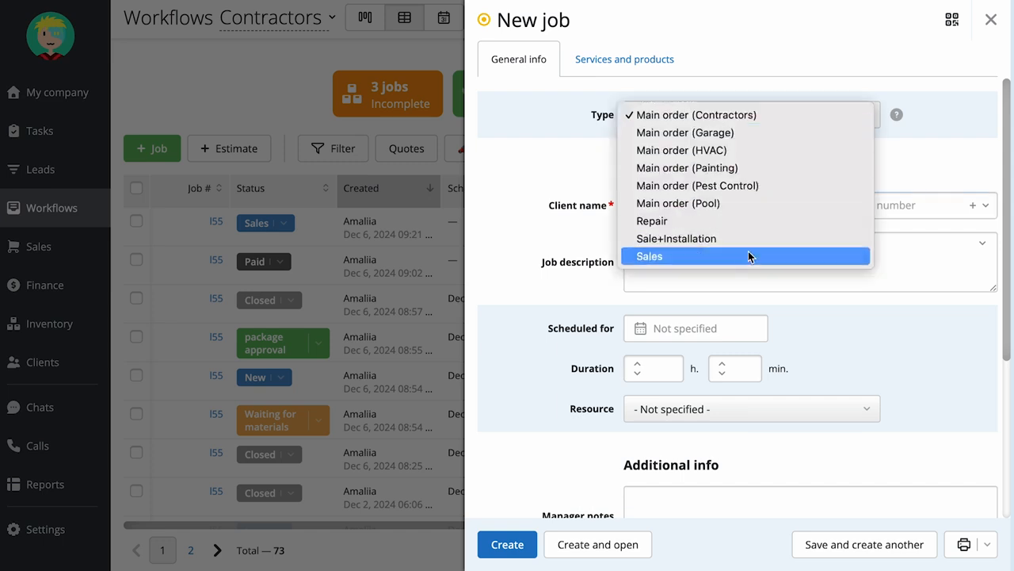
pyautogui.click(673, 256)
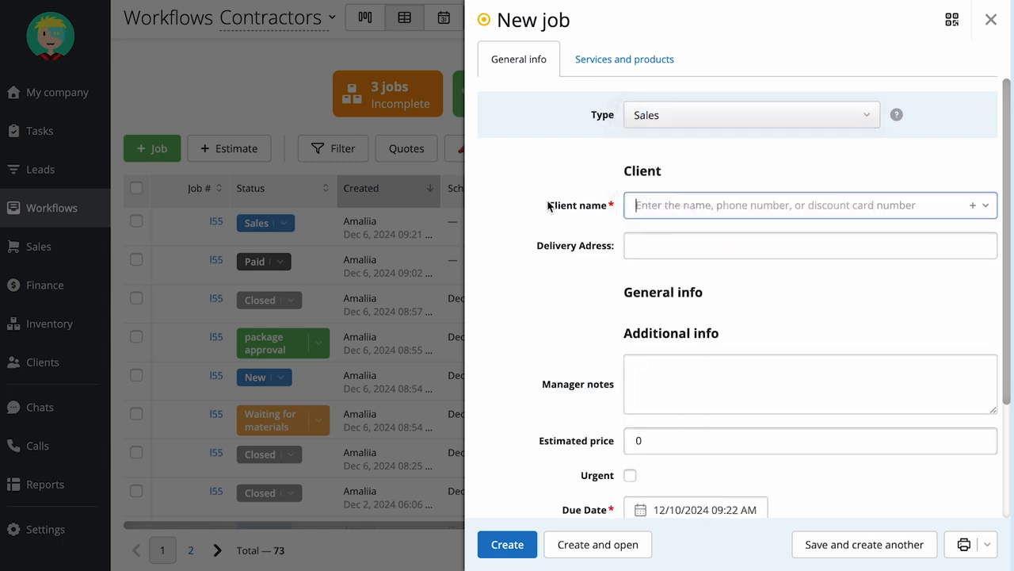
pyautogui.click(711, 208)
pyautogui.click(708, 398)
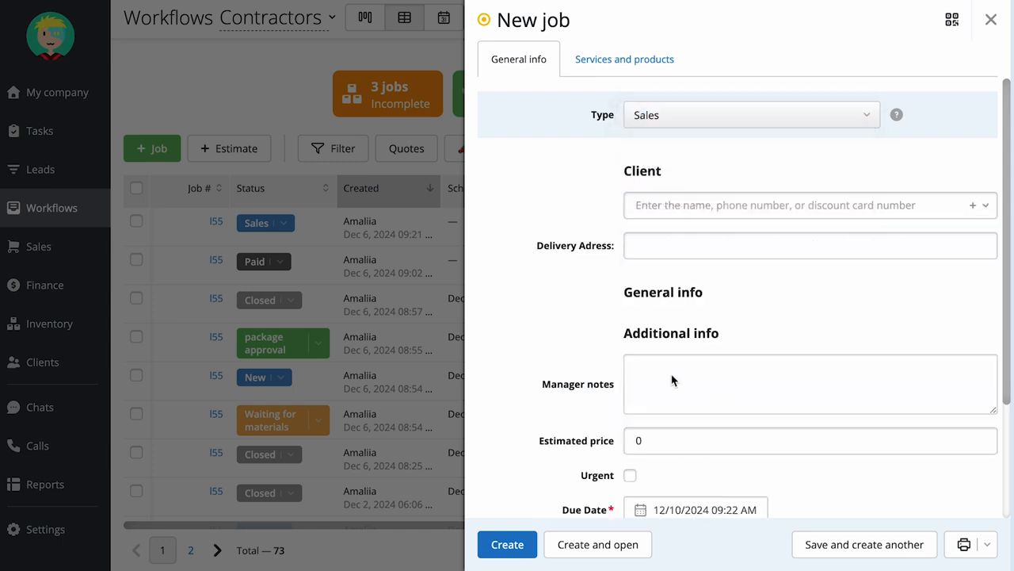
# Step: Add 1 pc of Normaizol Alenor K2 double-sided butyl rubber sealing tape 20 mm 25 m from Main Company warehouse, Bin 1A, to the new job
pyautogui.click(626, 60)
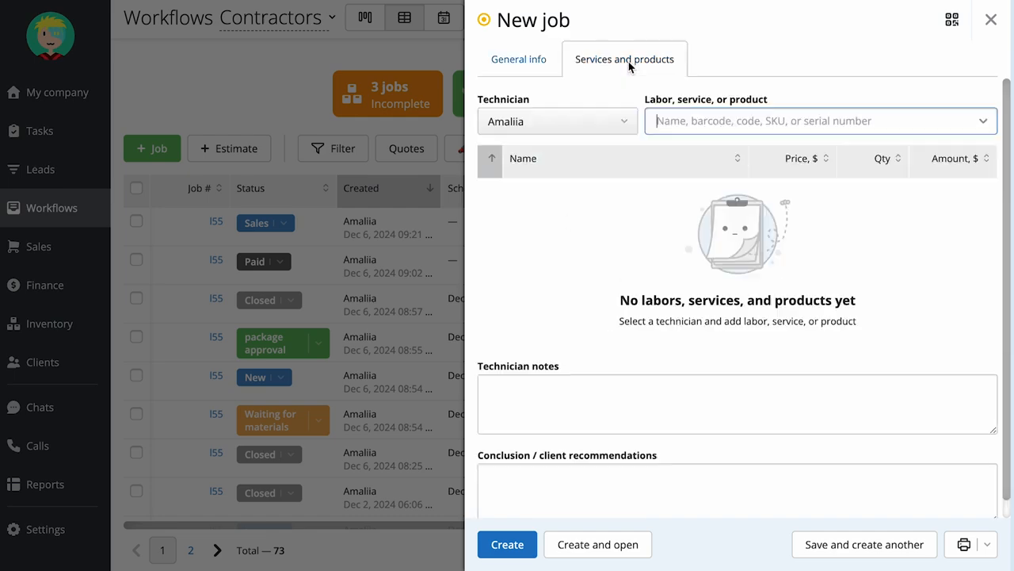
pyautogui.click(719, 127)
pyautogui.hotkey('ctrl', 'v')
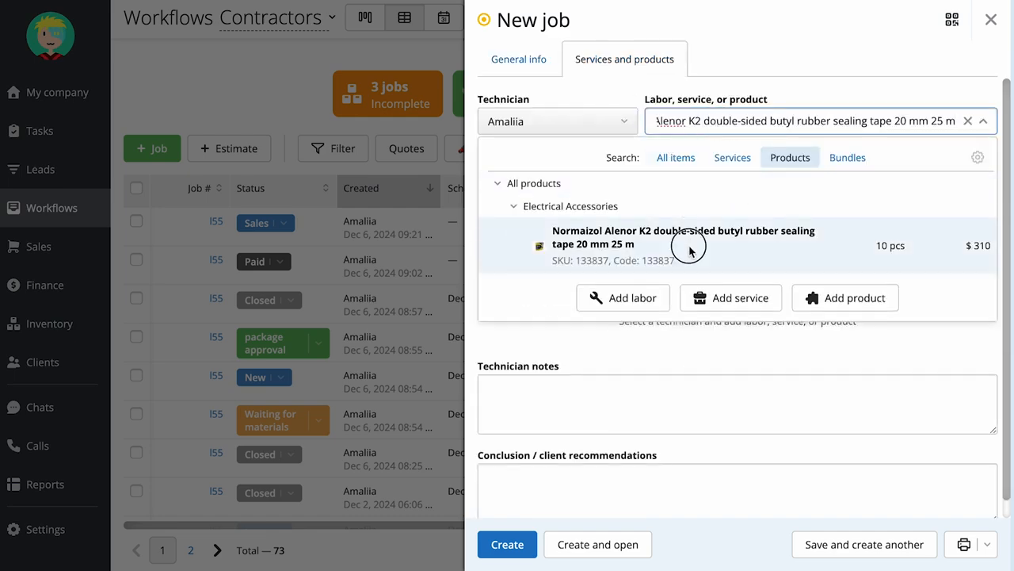
pyautogui.click(690, 252)
pyautogui.click(711, 228)
pyautogui.write('1')
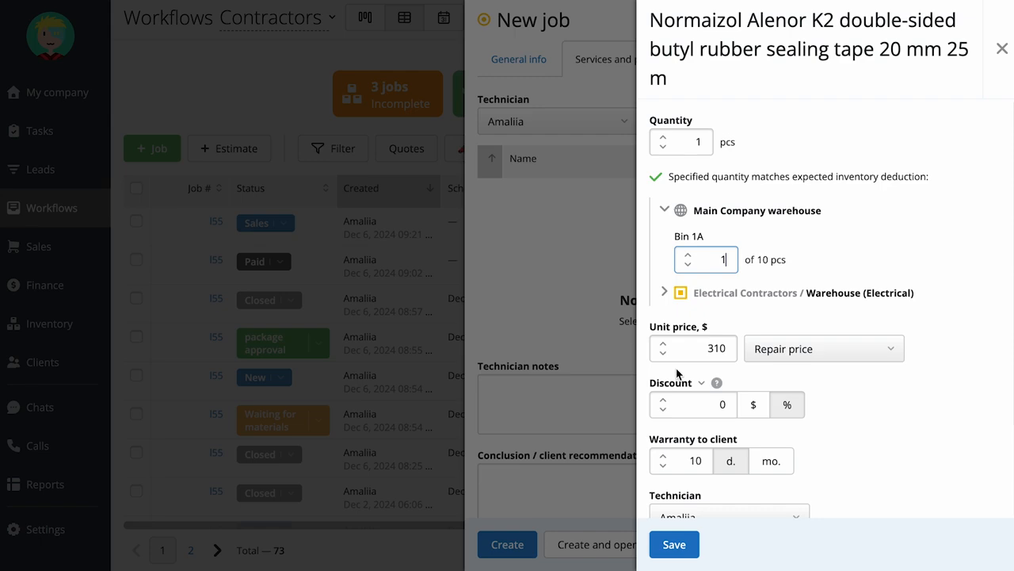
pyautogui.click(674, 544)
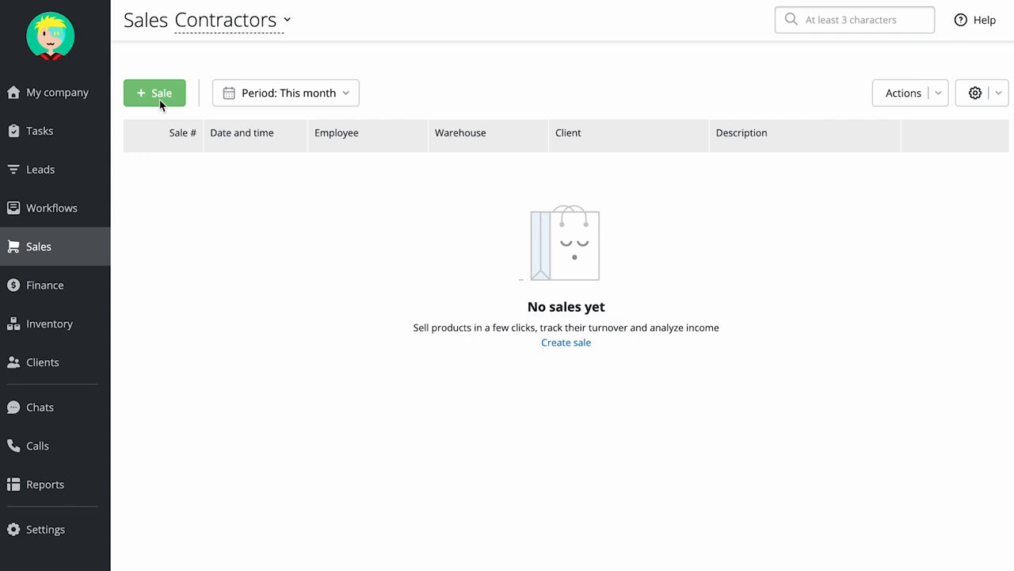
# Step: Start a new sale without a client and add 2 Amsterdam Expert Acrylic Tubes from the Main Company warehouse, Bin 1A
pyautogui.click(159, 99)
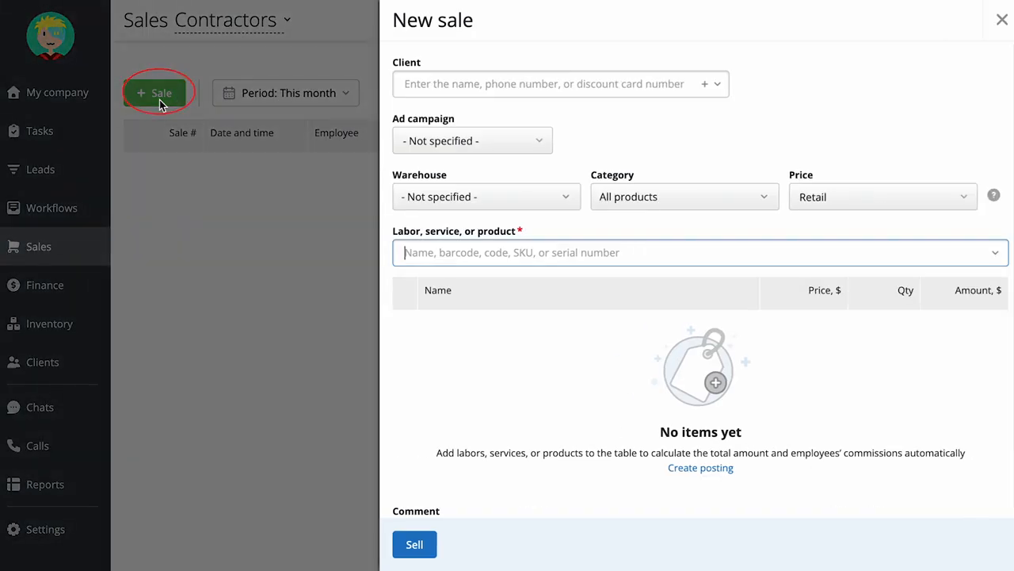
pyautogui.click(548, 82)
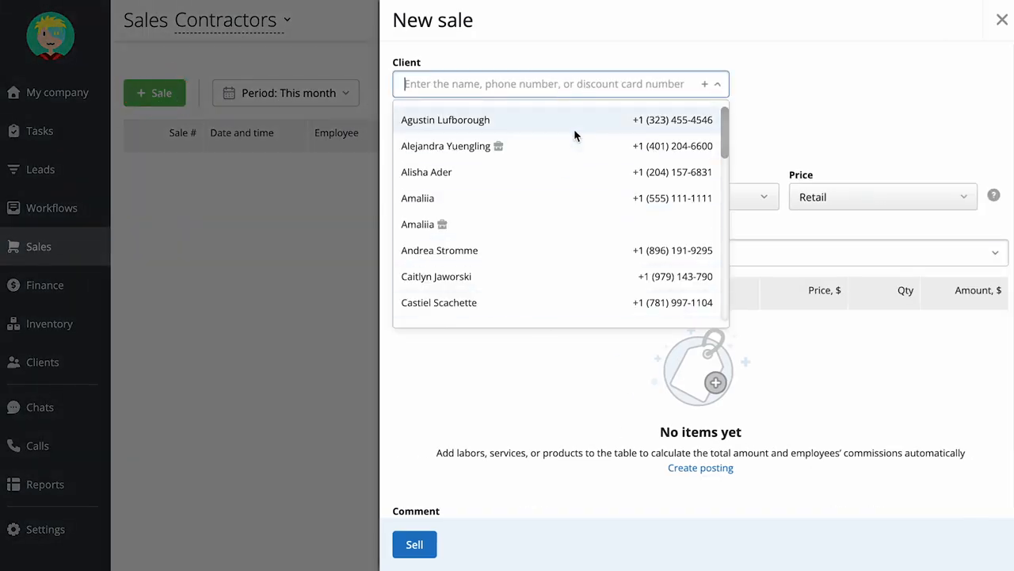
pyautogui.click(812, 111)
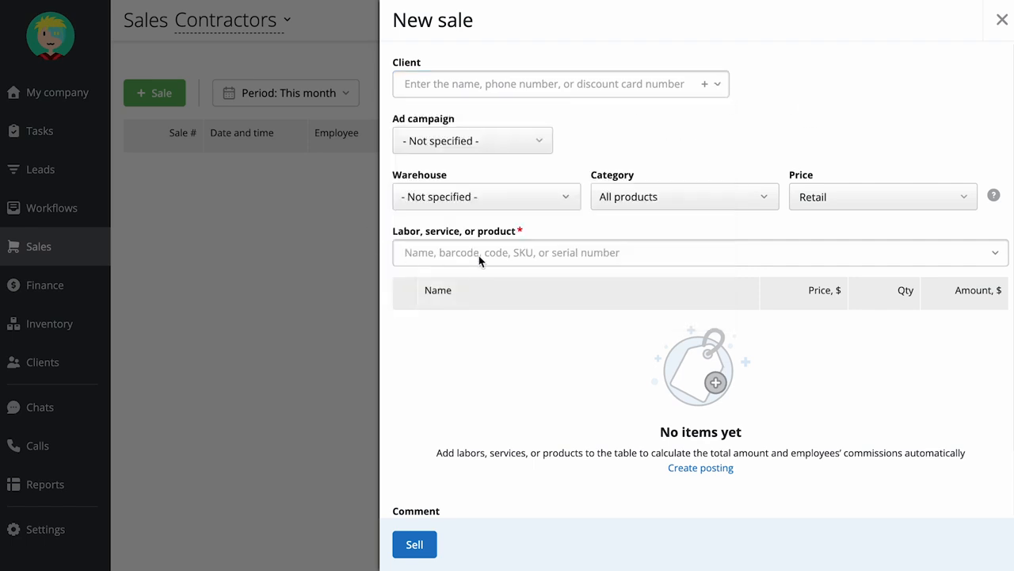
pyautogui.click(541, 251)
pyautogui.write('a')
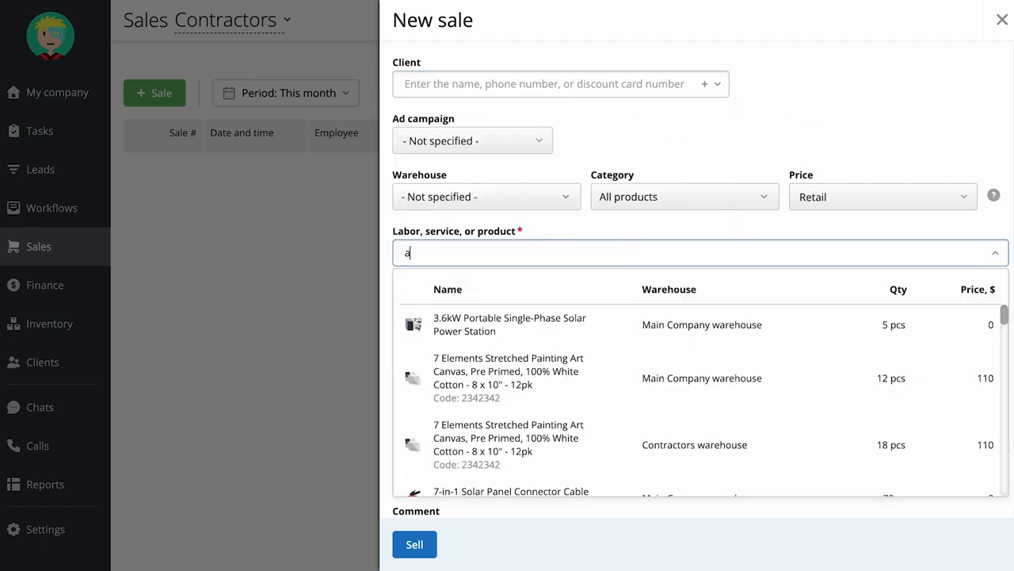
pyautogui.write('mster')
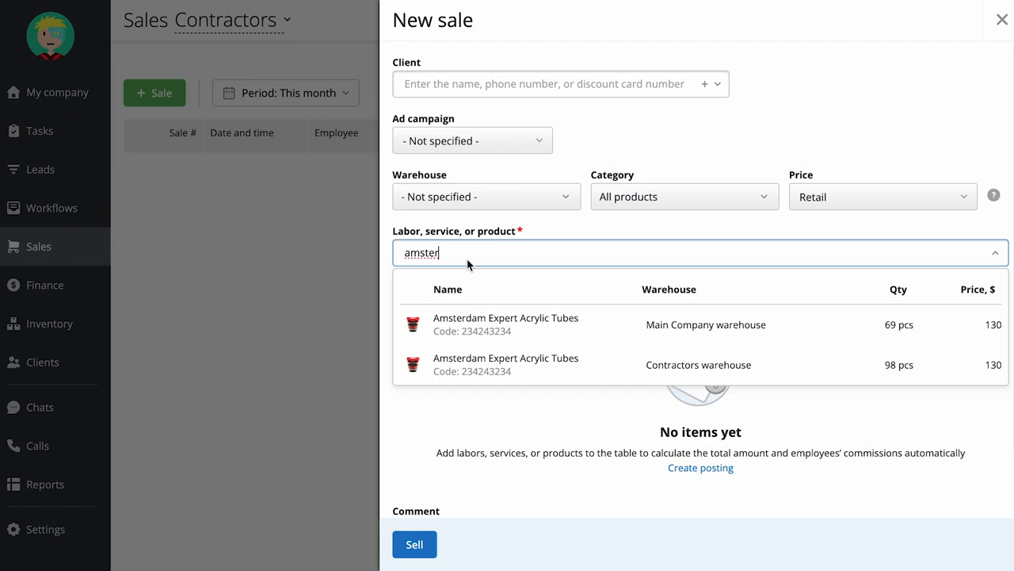
pyautogui.click(633, 324)
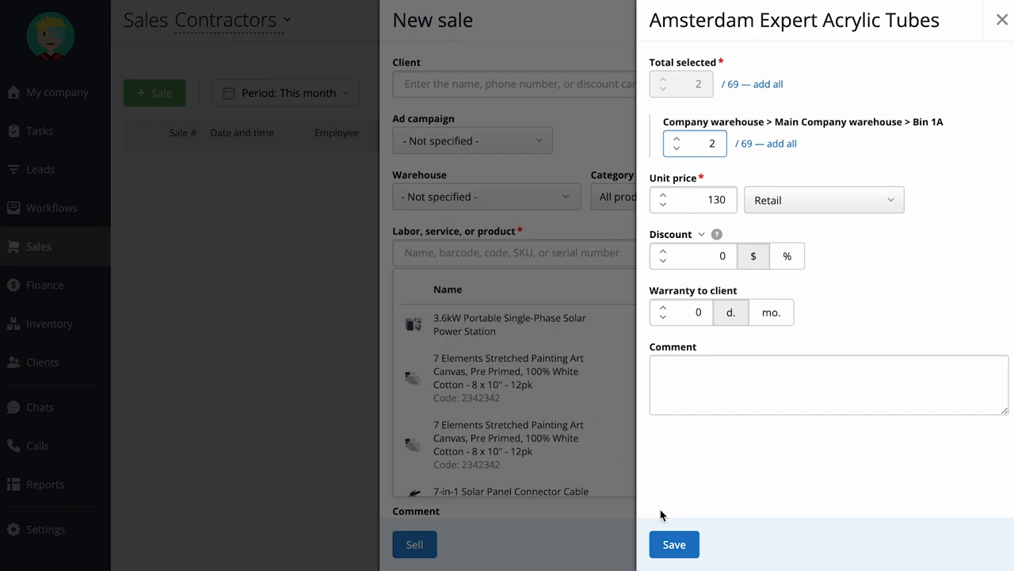
pyautogui.click(674, 544)
# Step: Sell the item and record its $260 cash payment, keeping Payment Receipt as the document to print
pyautogui.click(416, 543)
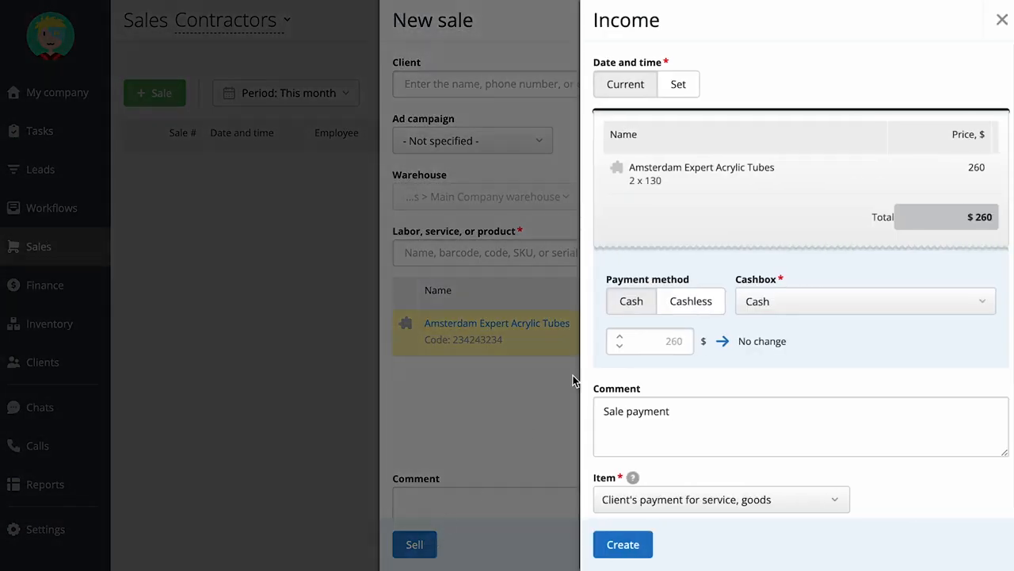
pyautogui.click(690, 305)
pyautogui.click(632, 308)
pyautogui.scroll(-3, 629, 321)
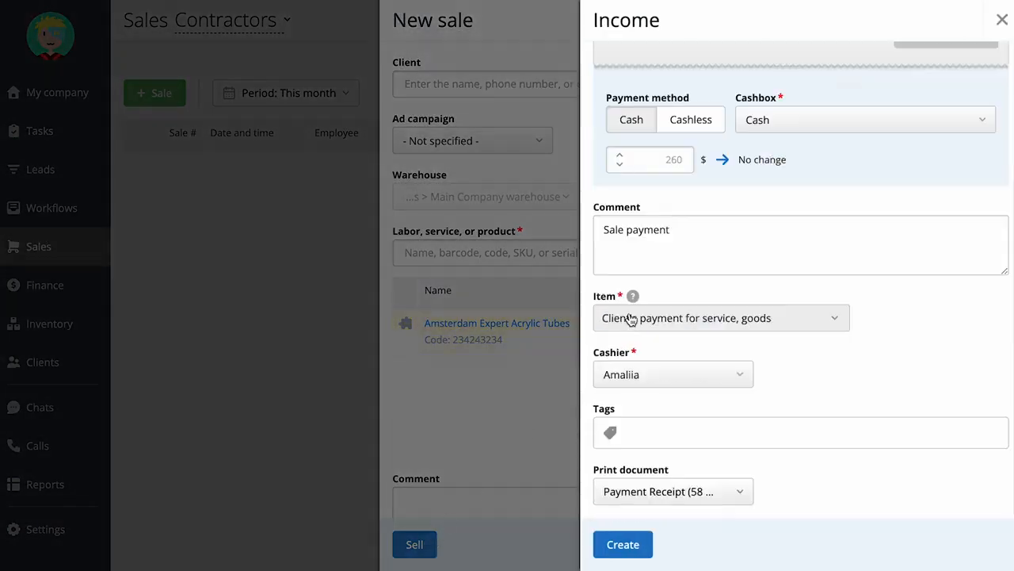
pyautogui.click(722, 491)
pyautogui.click(743, 493)
pyautogui.click(626, 549)
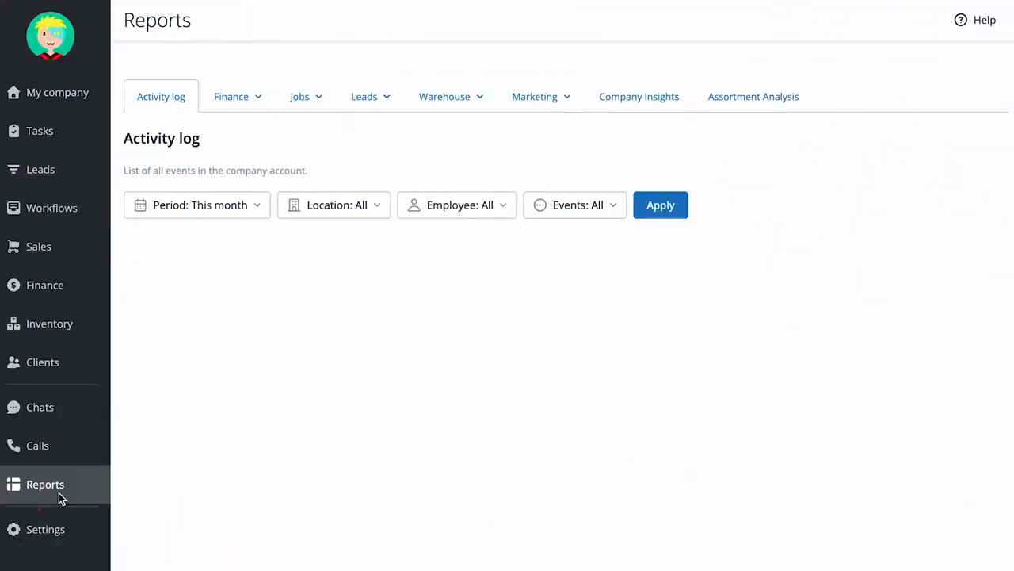
# Step: Generate the Jobs profit report for last month, review its period and location filters, and browse the other finance reports
pyautogui.click(253, 97)
pyautogui.click(256, 190)
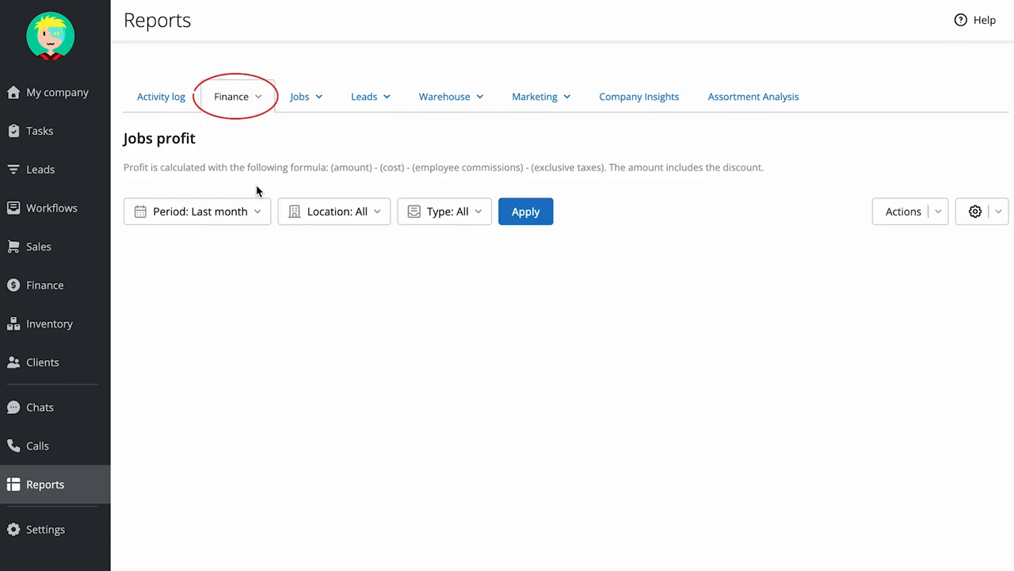
pyautogui.click(540, 207)
pyautogui.click(259, 211)
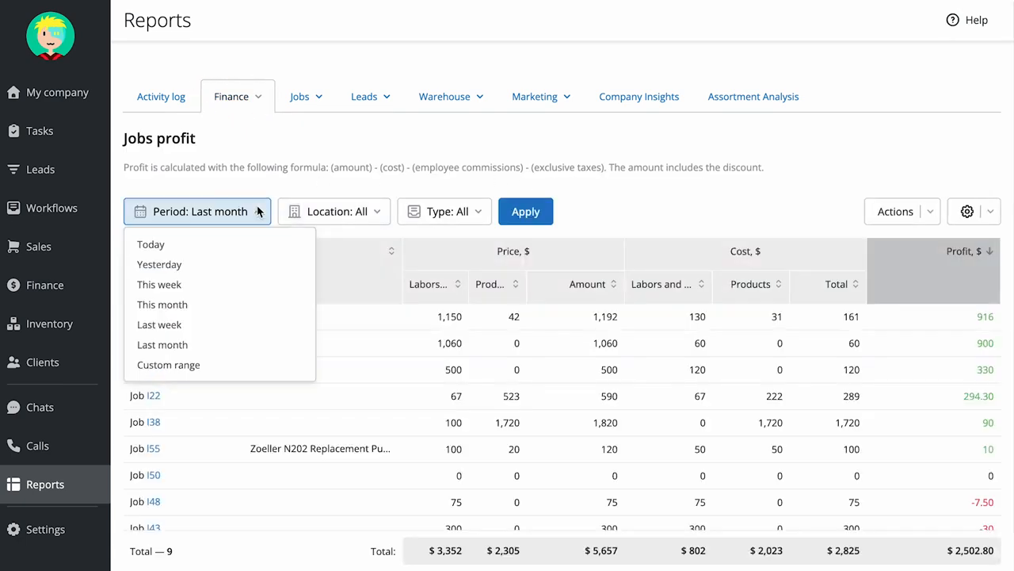
pyautogui.click(321, 182)
pyautogui.click(380, 211)
pyautogui.click(402, 168)
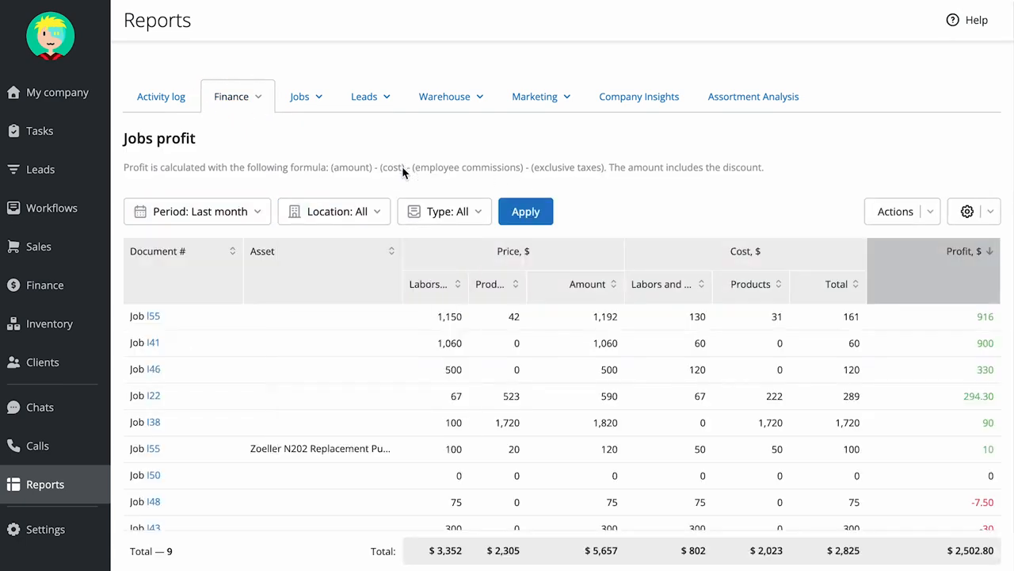
pyautogui.scroll(-1, 659, 212)
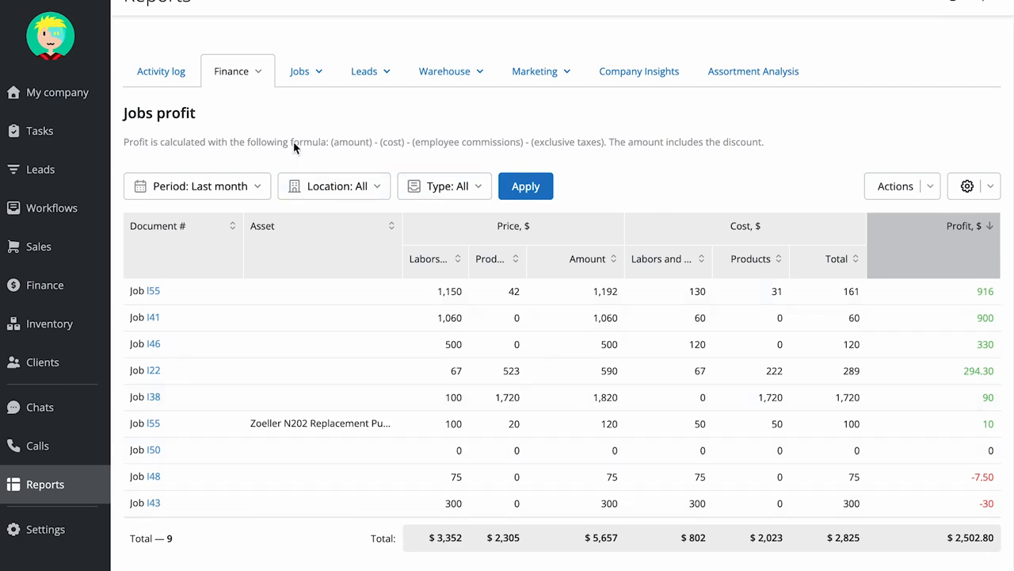
pyautogui.click(260, 72)
pyautogui.click(238, 195)
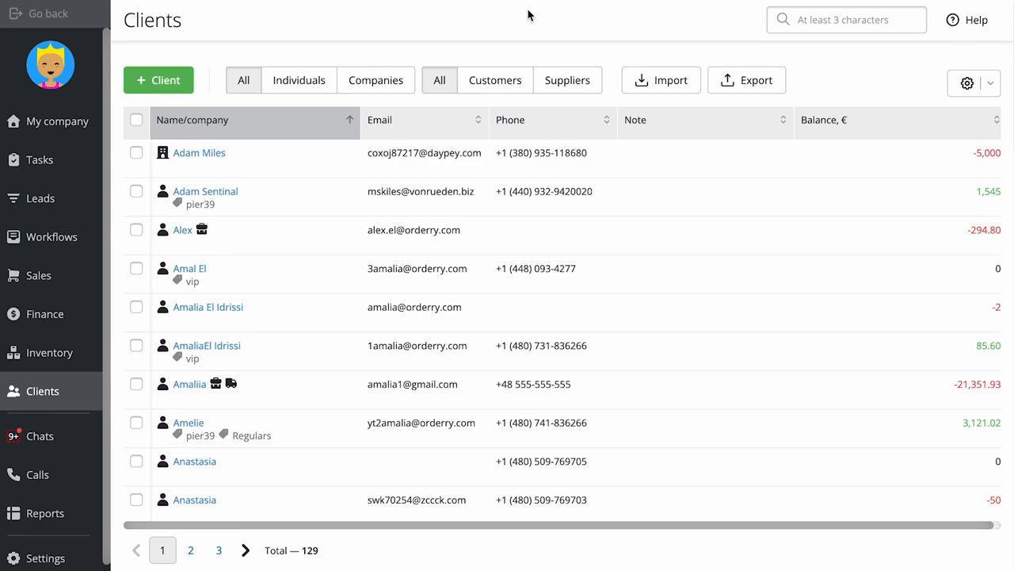
# Step: Examine the balance, documents, payments, calls and chats of the client tagged pier39 and Regulars, and close the client's card
pyautogui.click(191, 424)
pyautogui.click(325, 65)
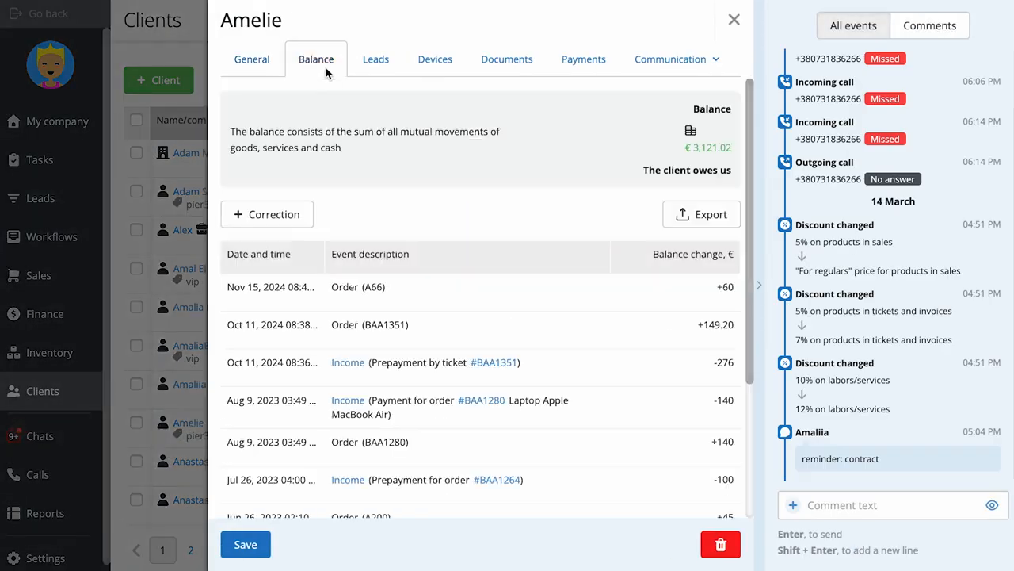
pyautogui.click(500, 71)
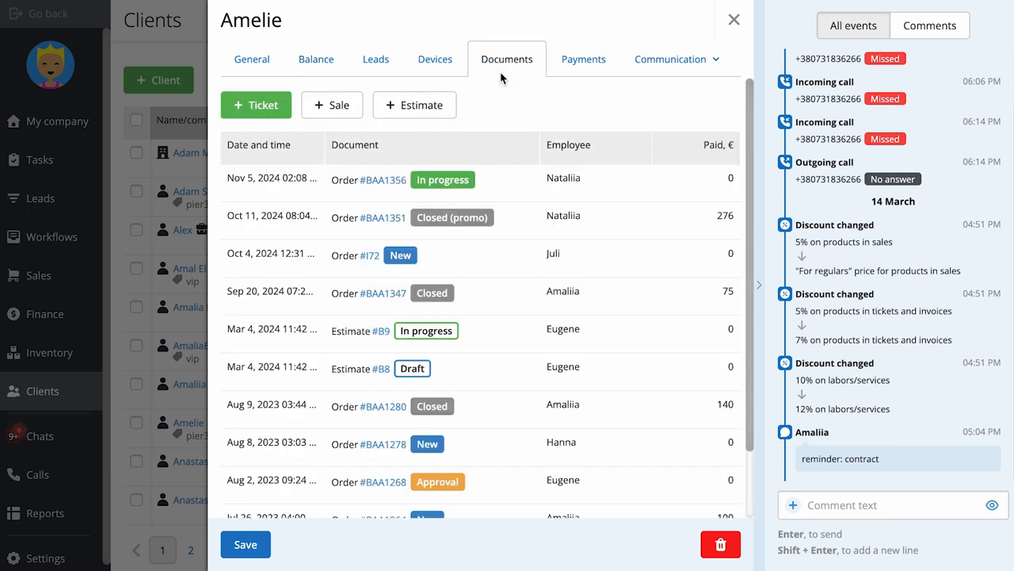
pyautogui.click(603, 67)
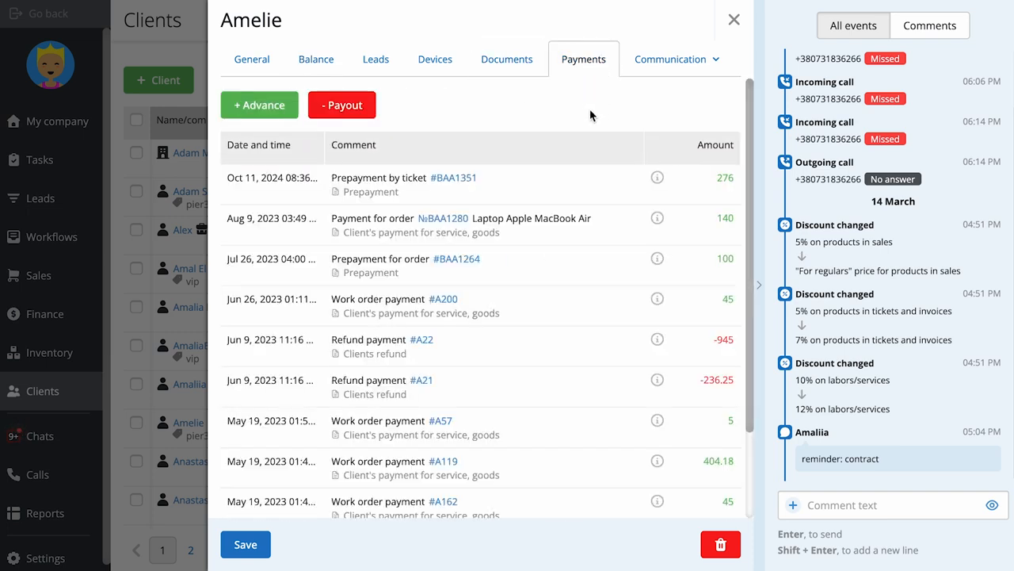
pyautogui.click(694, 64)
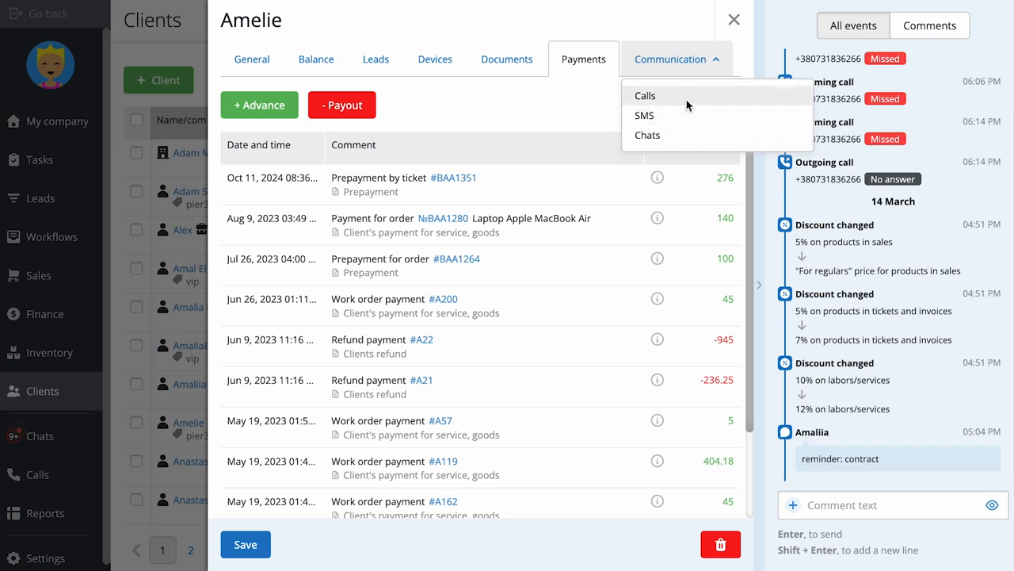
pyautogui.click(685, 96)
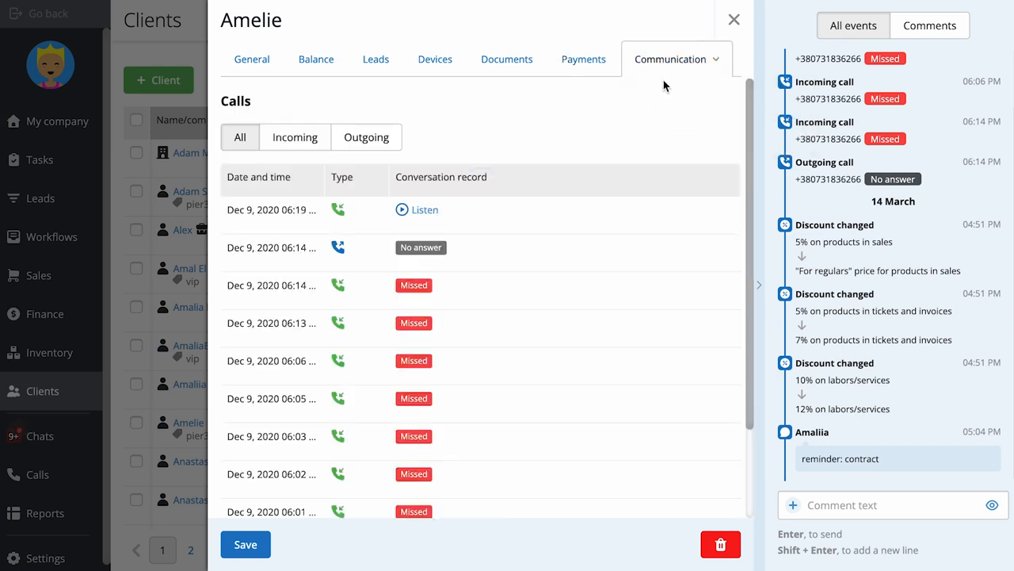
pyautogui.click(697, 63)
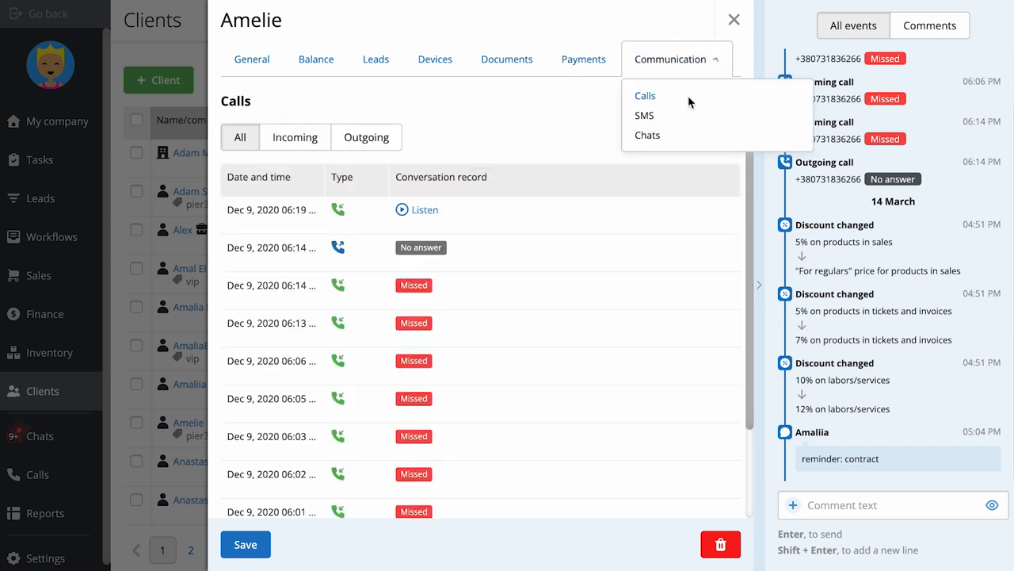
pyautogui.click(693, 138)
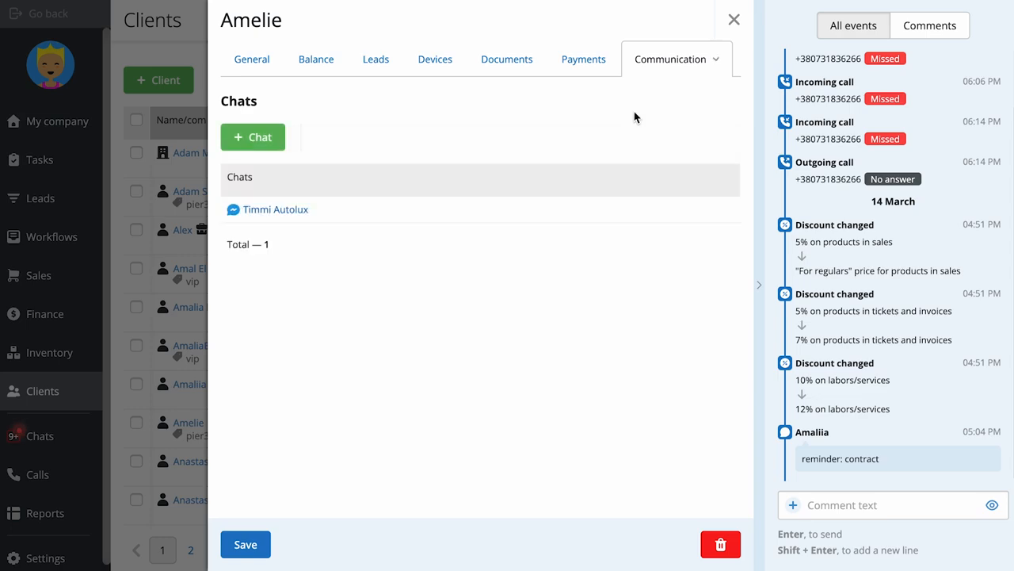
pyautogui.click(734, 20)
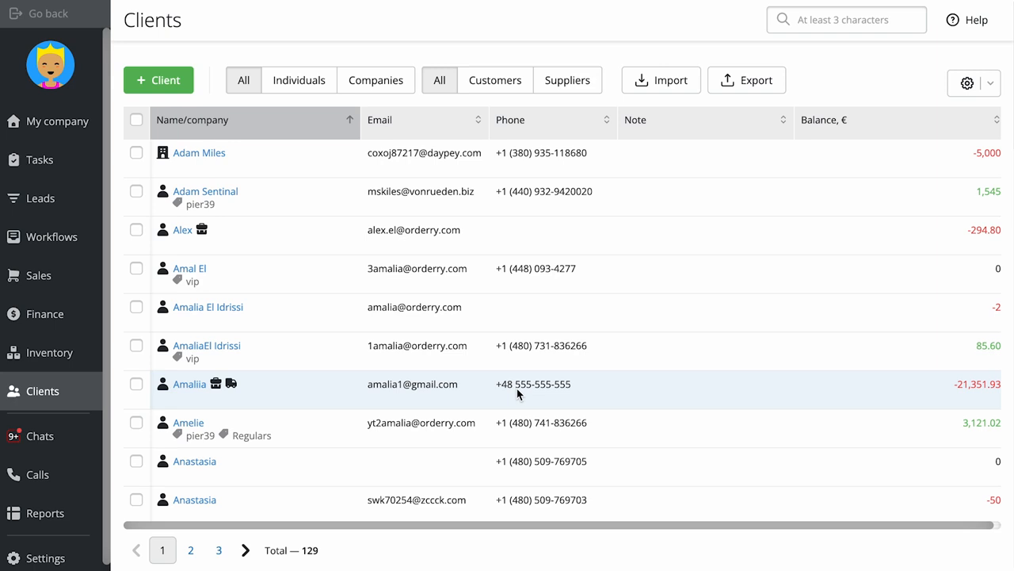
pyautogui.click(518, 386)
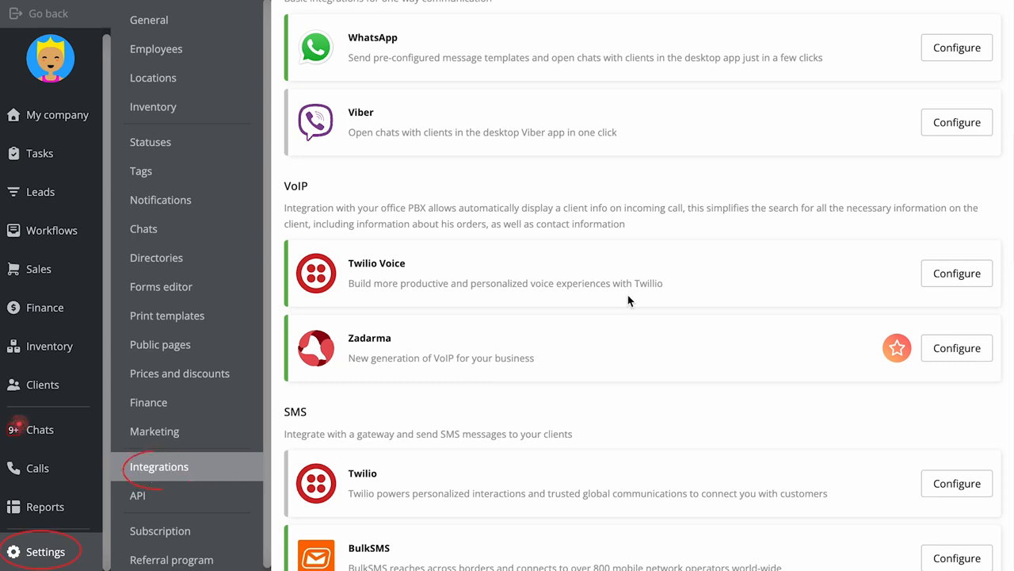
# Step: Review the available chat, messenger, VoIP and SMS integrations in the settings, and open the API settings
pyautogui.scroll(5, 629, 295)
pyautogui.scroll(2, 629, 300)
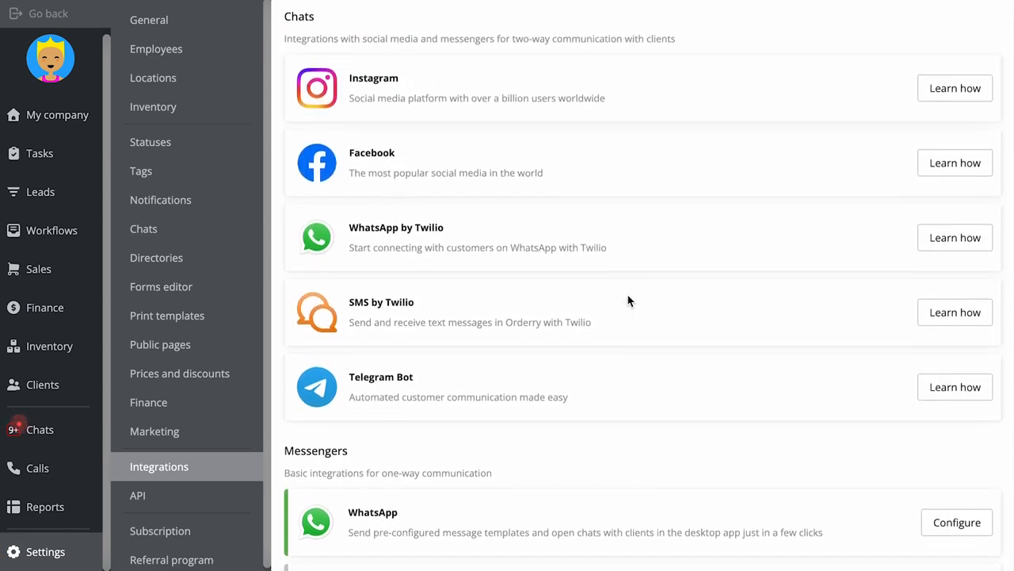
pyautogui.scroll(-6, 630, 300)
pyautogui.scroll(-1, 629, 300)
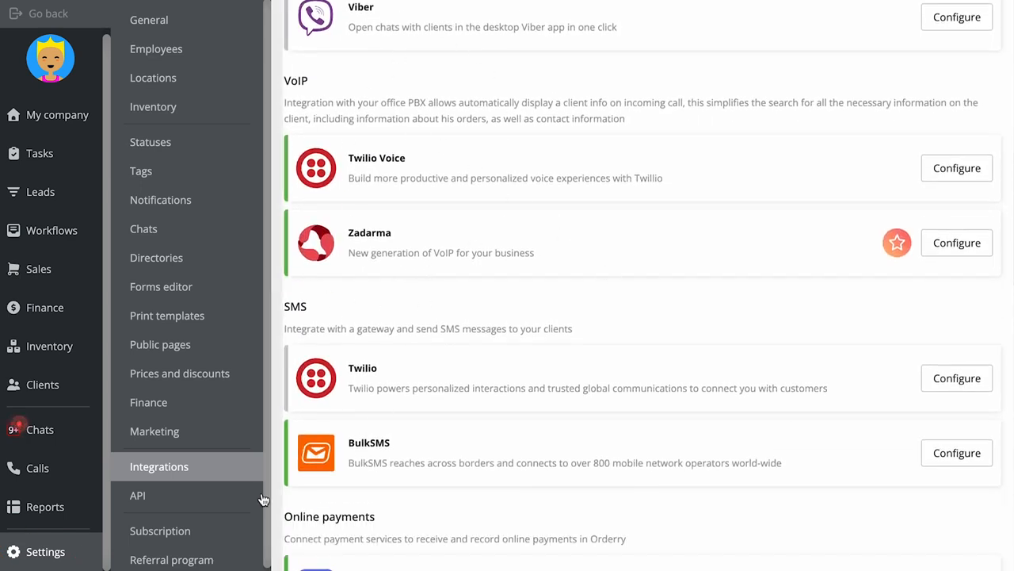
pyautogui.click(191, 504)
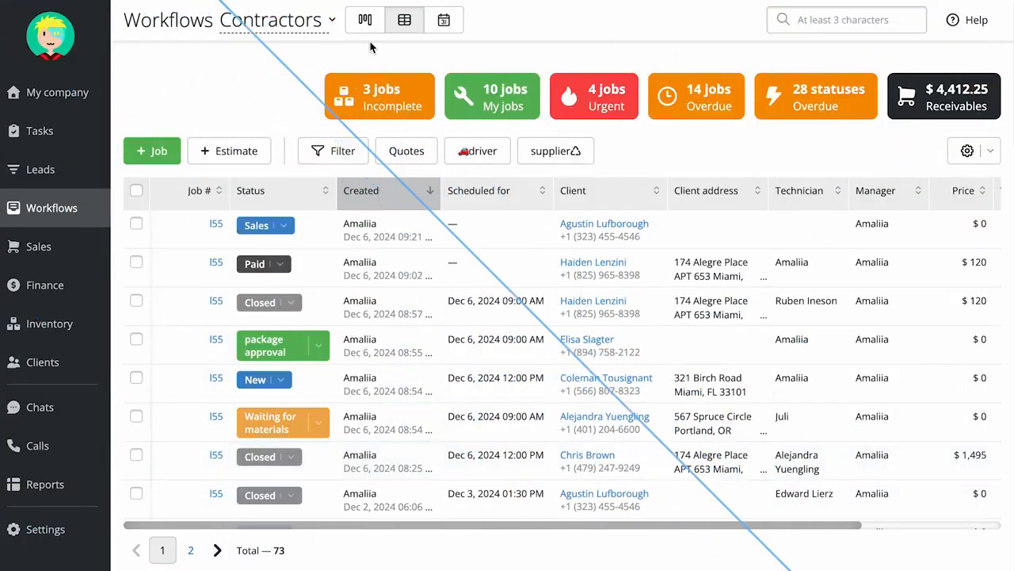
# Step: Show the Contractors workflow as a board with its job columns grouped by status
pyautogui.click(365, 25)
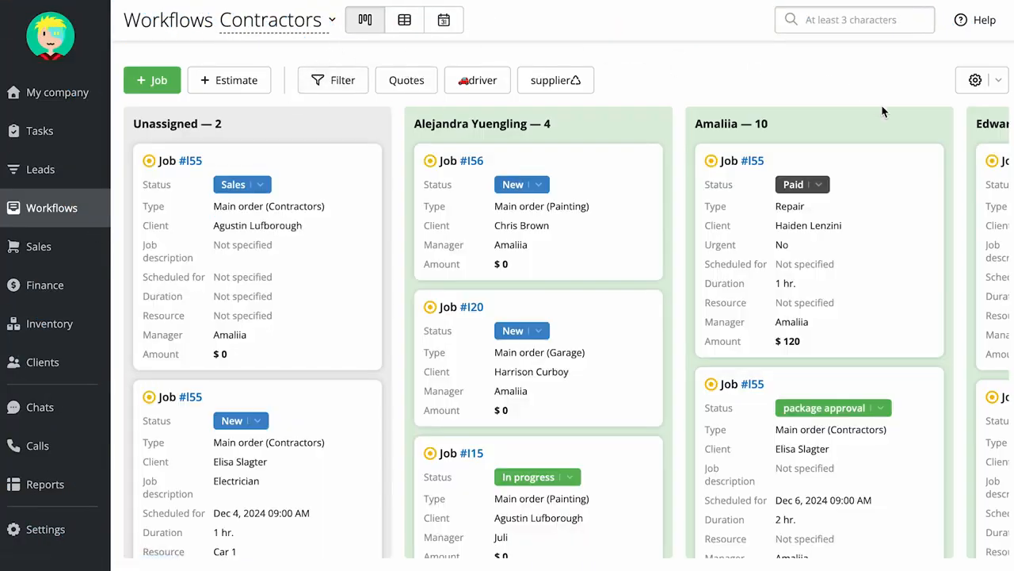
pyautogui.click(983, 80)
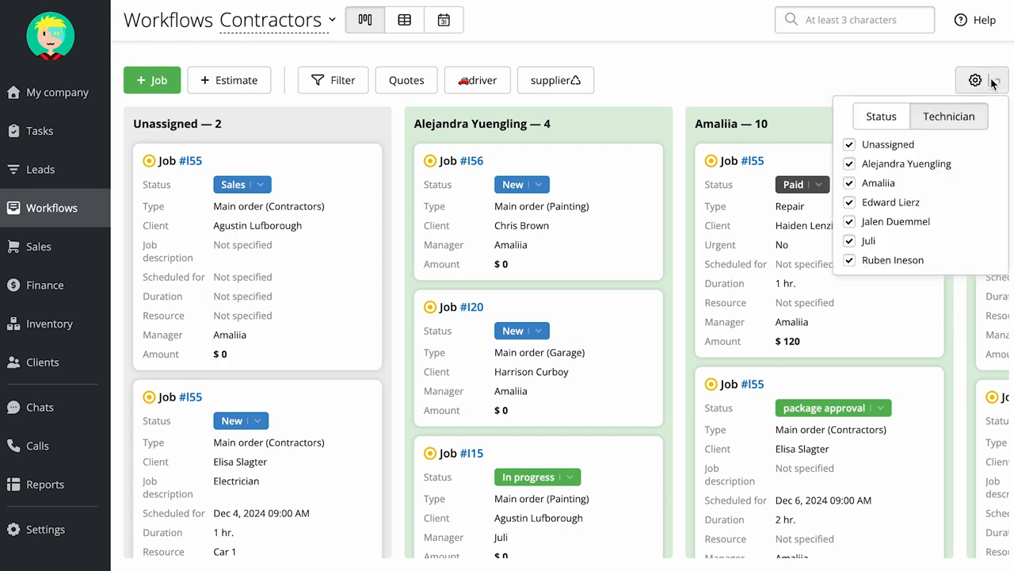
pyautogui.click(891, 118)
pyautogui.click(750, 67)
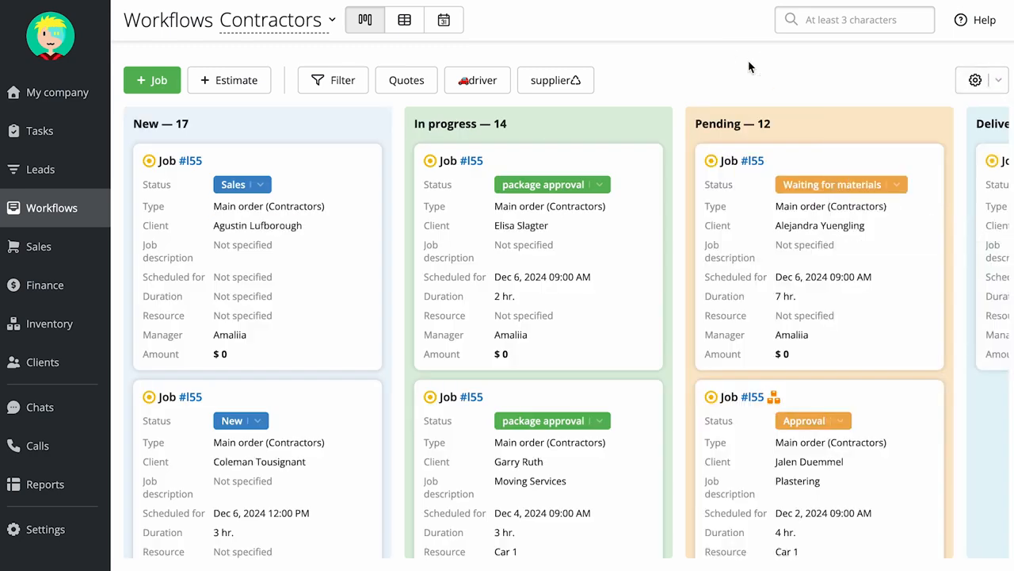
# Step: Move the job card in the Delivery column of the board to the Done column
pyautogui.hscroll(4, 813, 185)
pyautogui.hscroll(3, 813, 185)
pyautogui.moveTo(688, 216); pyautogui.dragTo(879, 374)
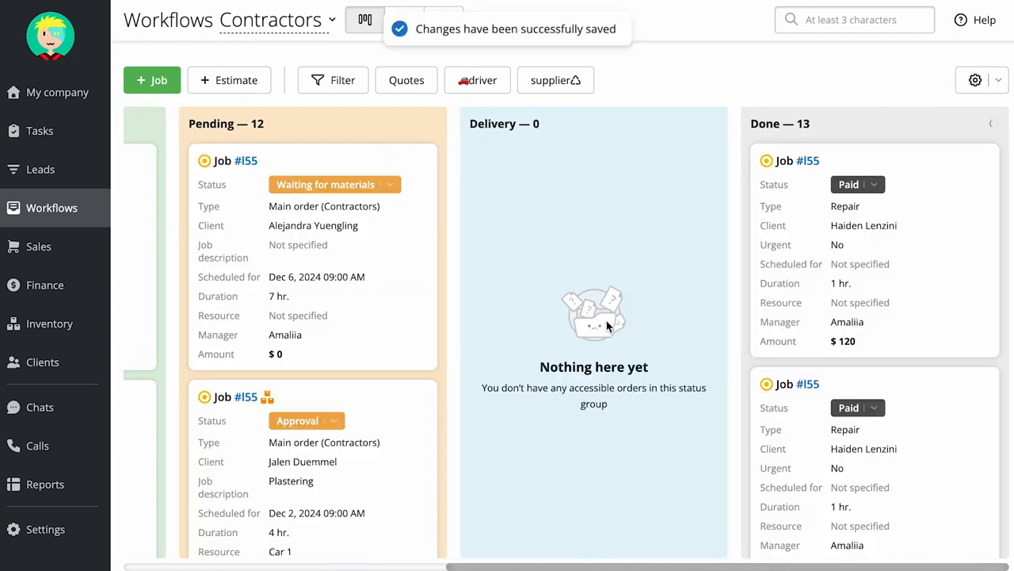
pyautogui.hscroll(-3, 607, 322)
pyautogui.hscroll(-1, 606, 320)
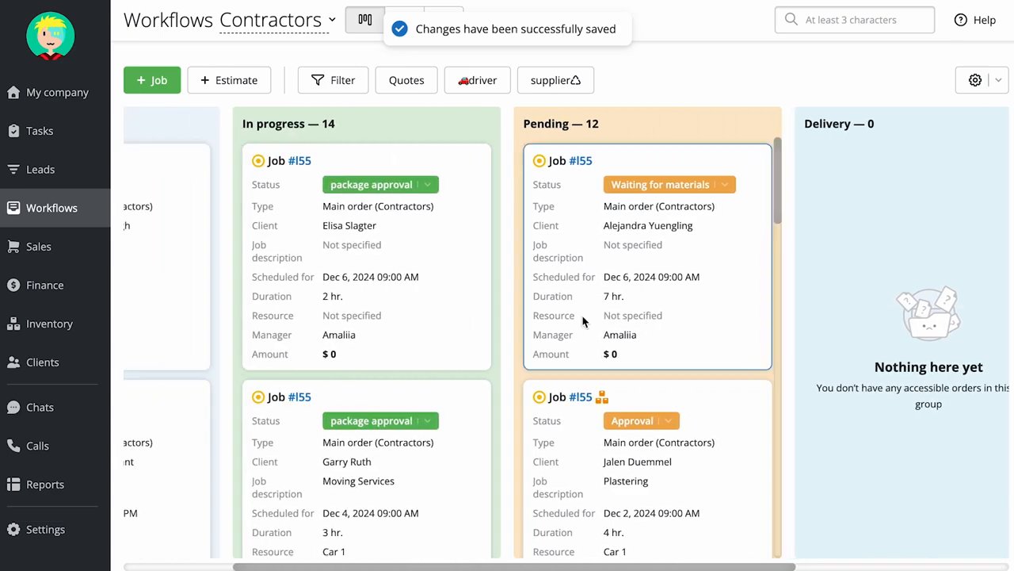
# Step: Change the status of the first In progress job, scheduled for Dec 6, 2024 09:00 AM, to Delivery
pyautogui.click(430, 183)
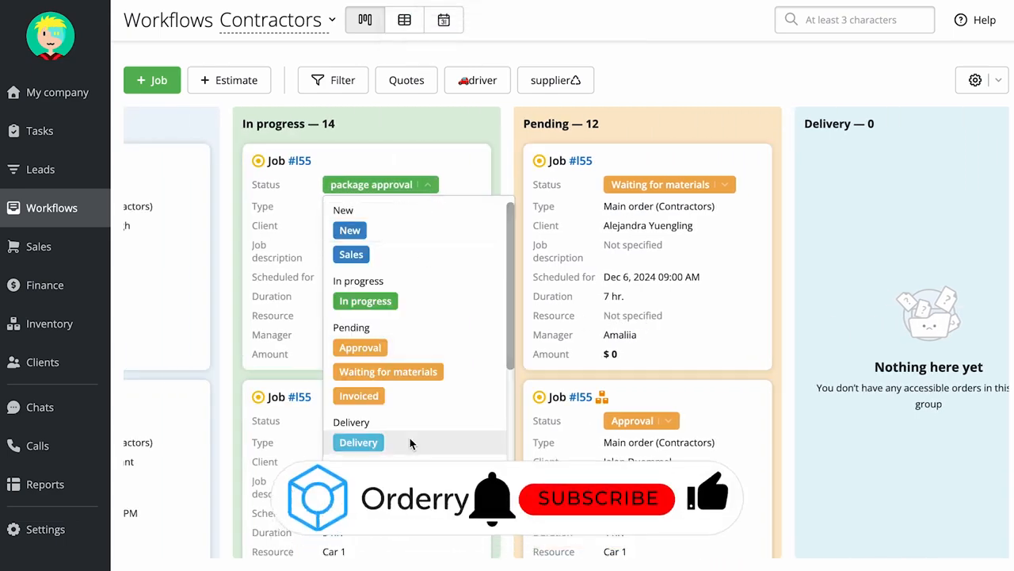
pyautogui.scroll(-1, 410, 441)
pyautogui.click(412, 390)
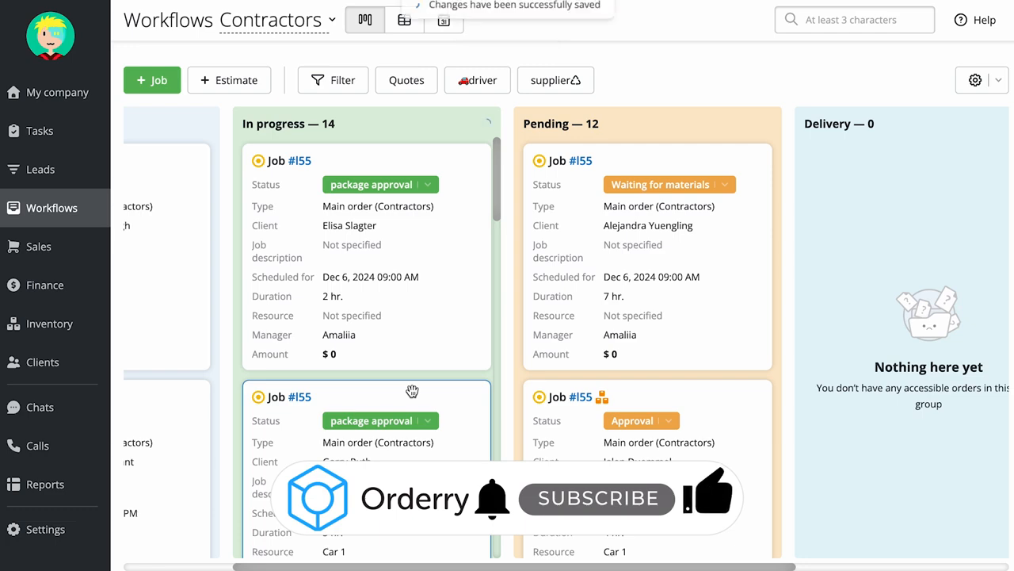
pyautogui.hscroll(-3, 412, 390)
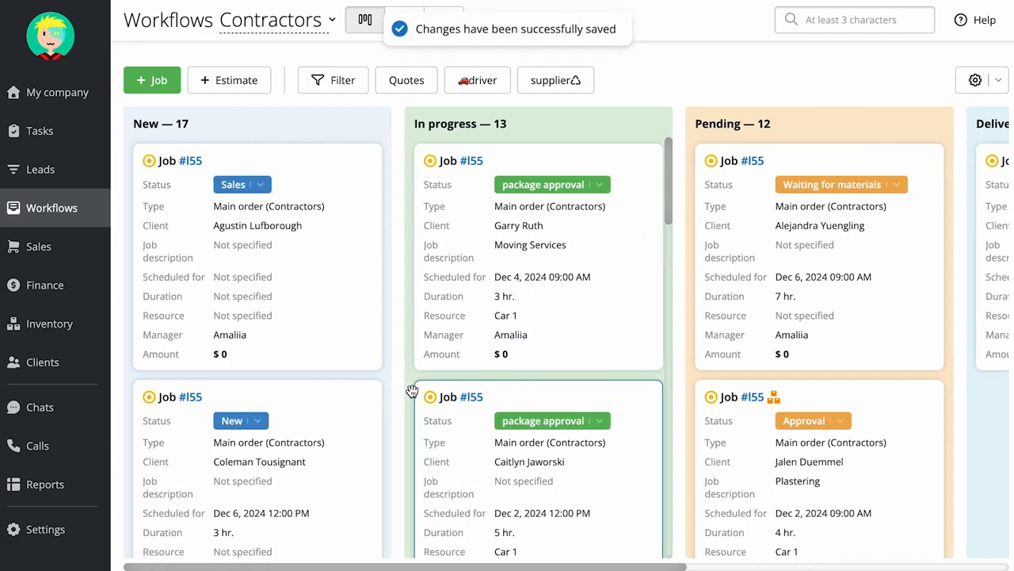